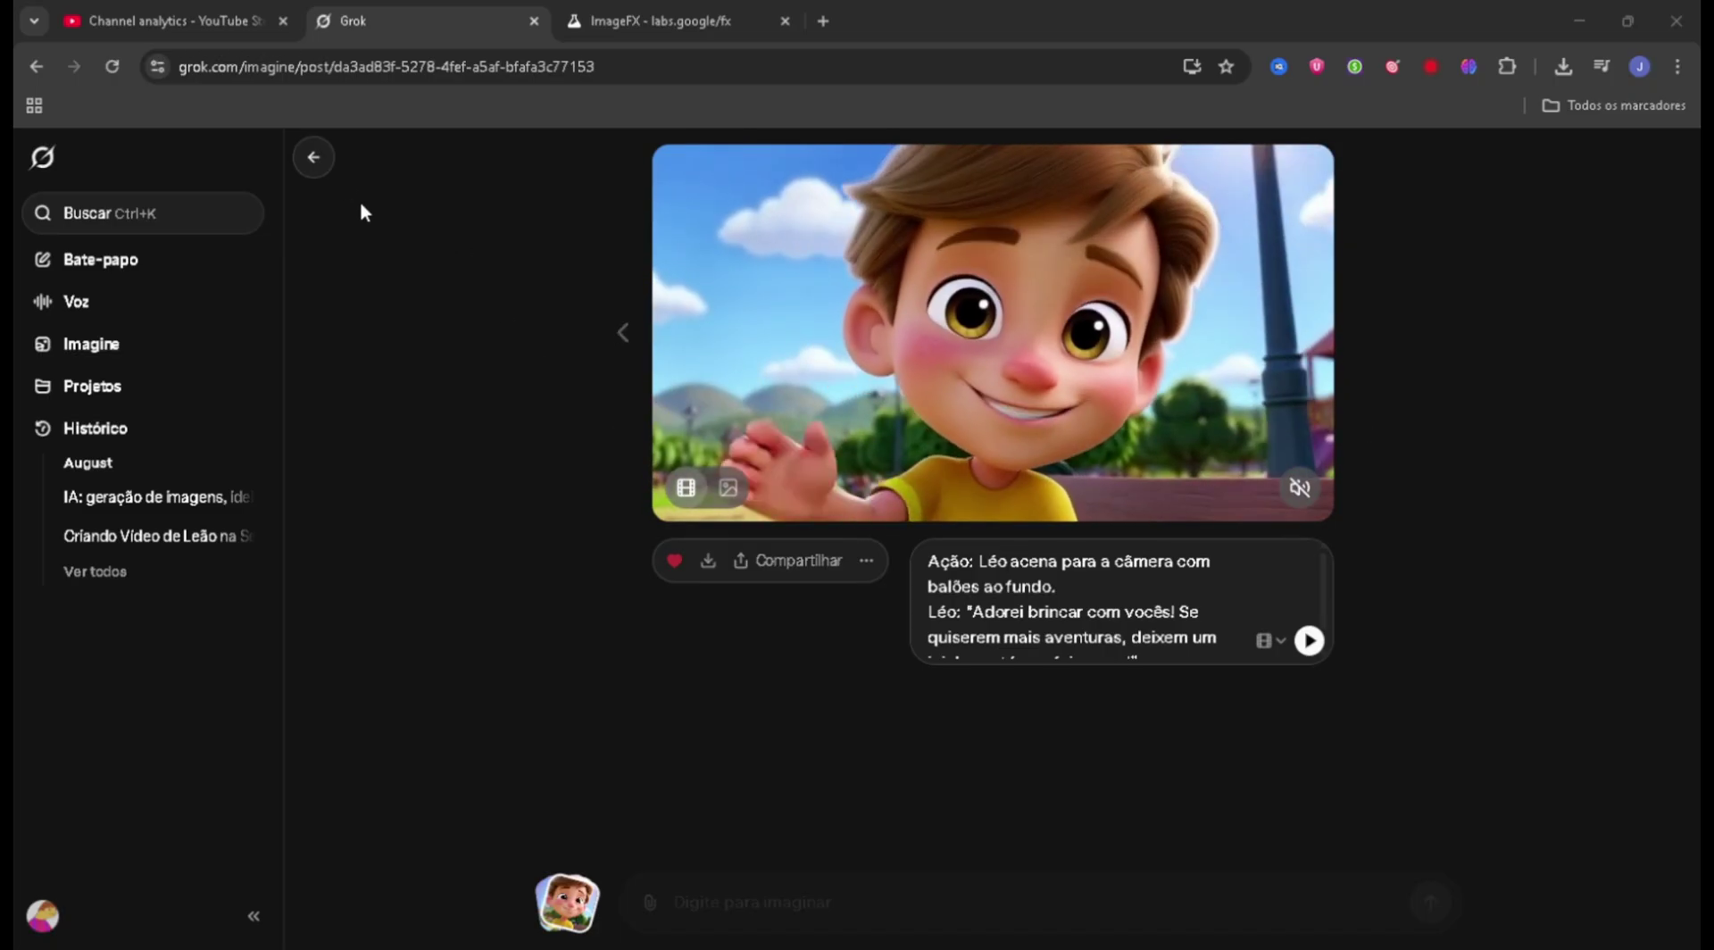
Leave the waving Léo video and return to the Favoritos grid.
click(314, 157)
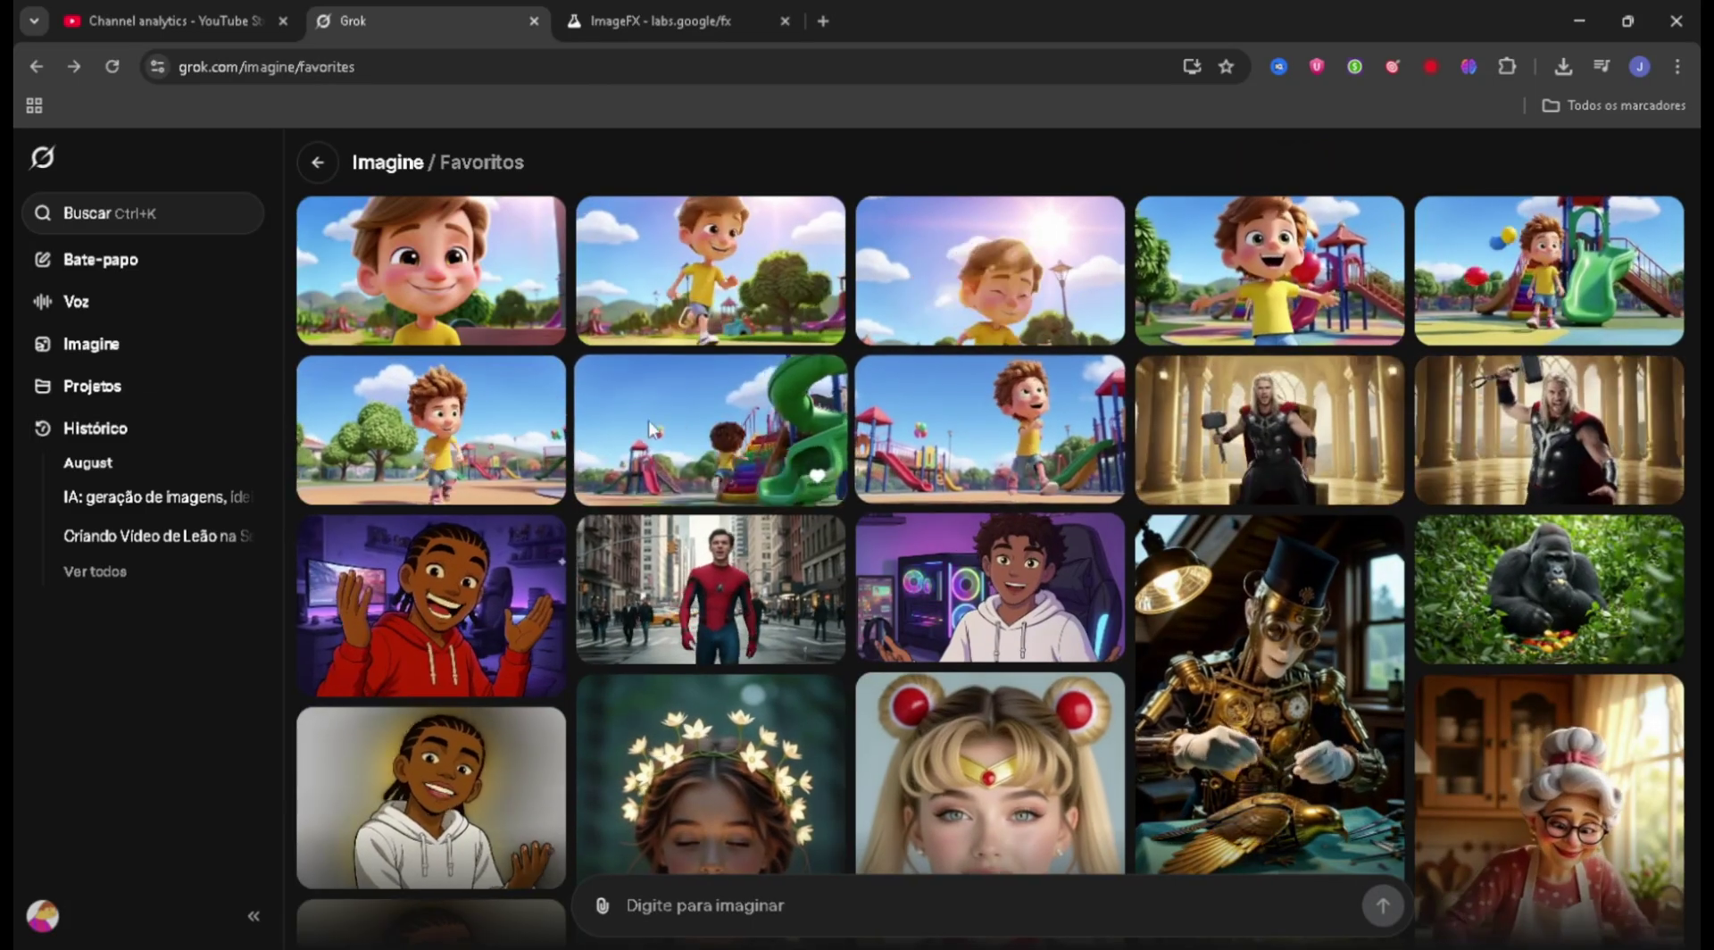
Watch the playground running clip with sound on, then the slide-climbing clip.
click(1050, 440)
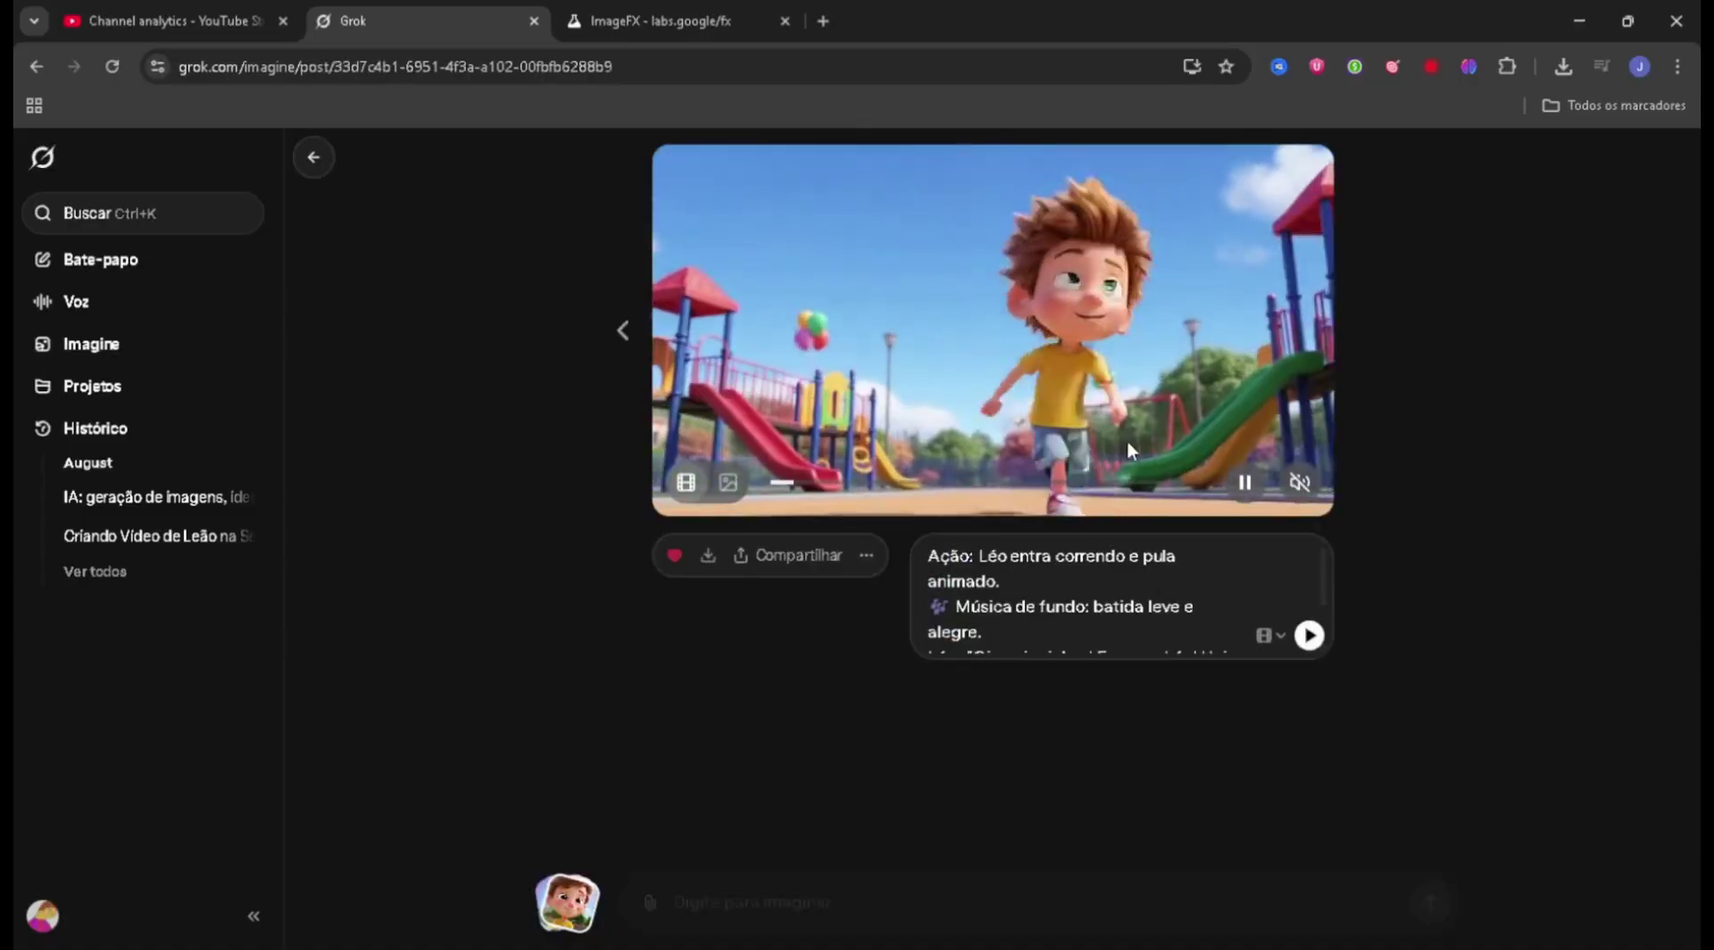
click(1301, 486)
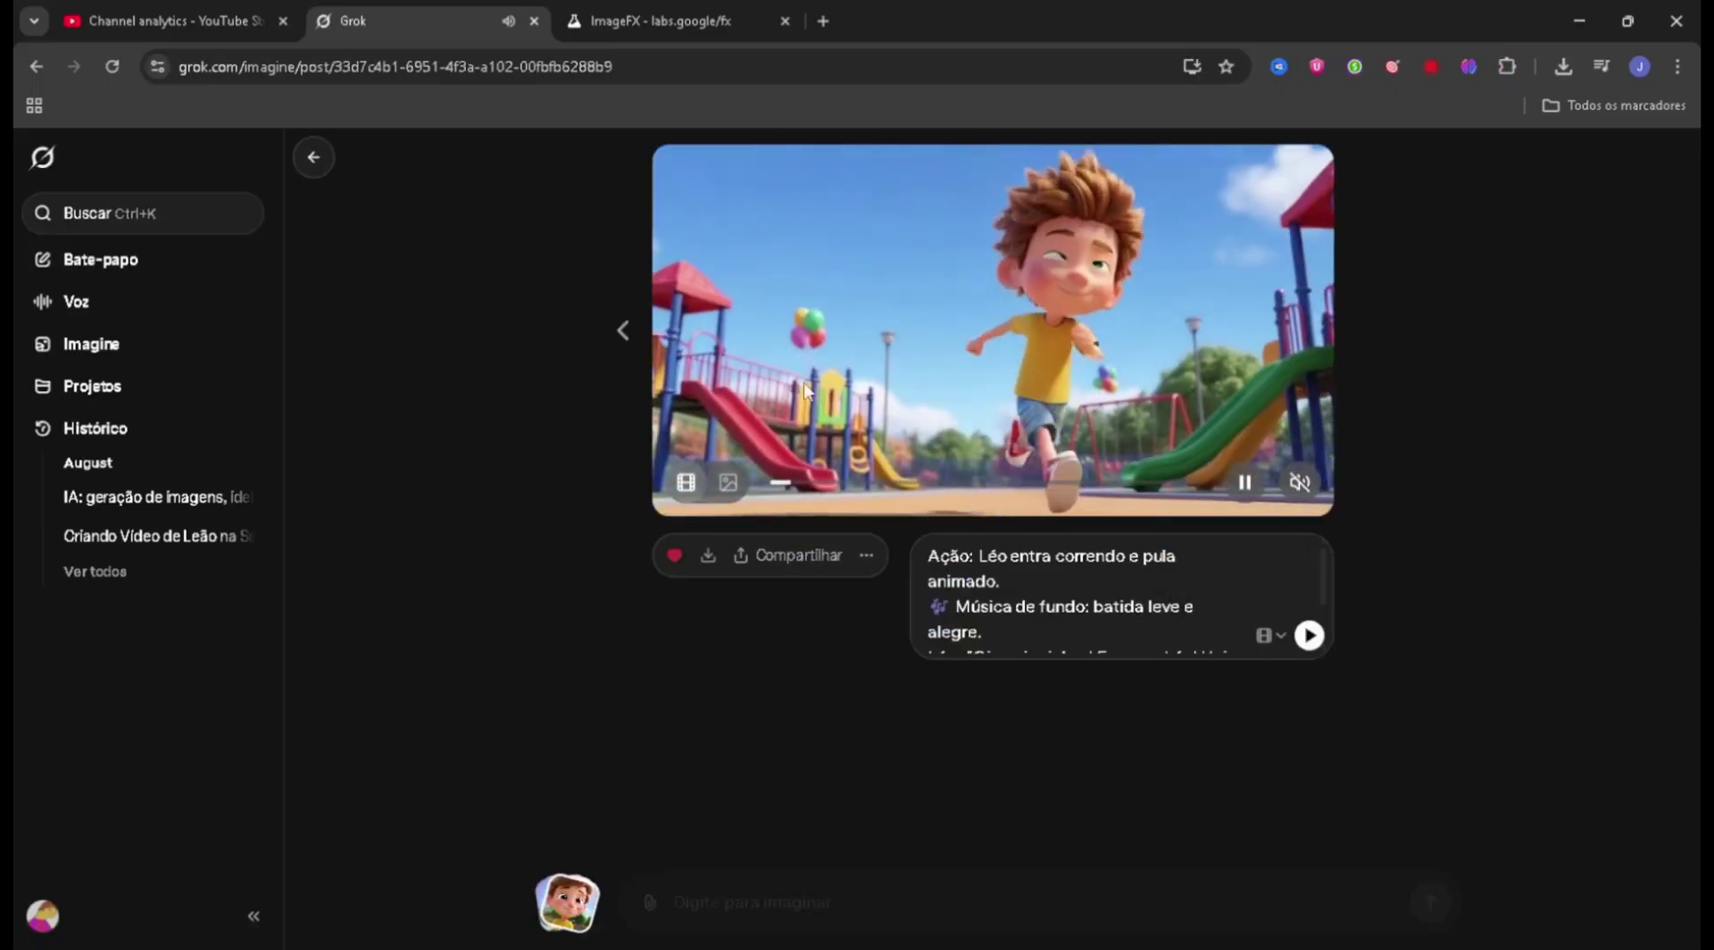
click(315, 162)
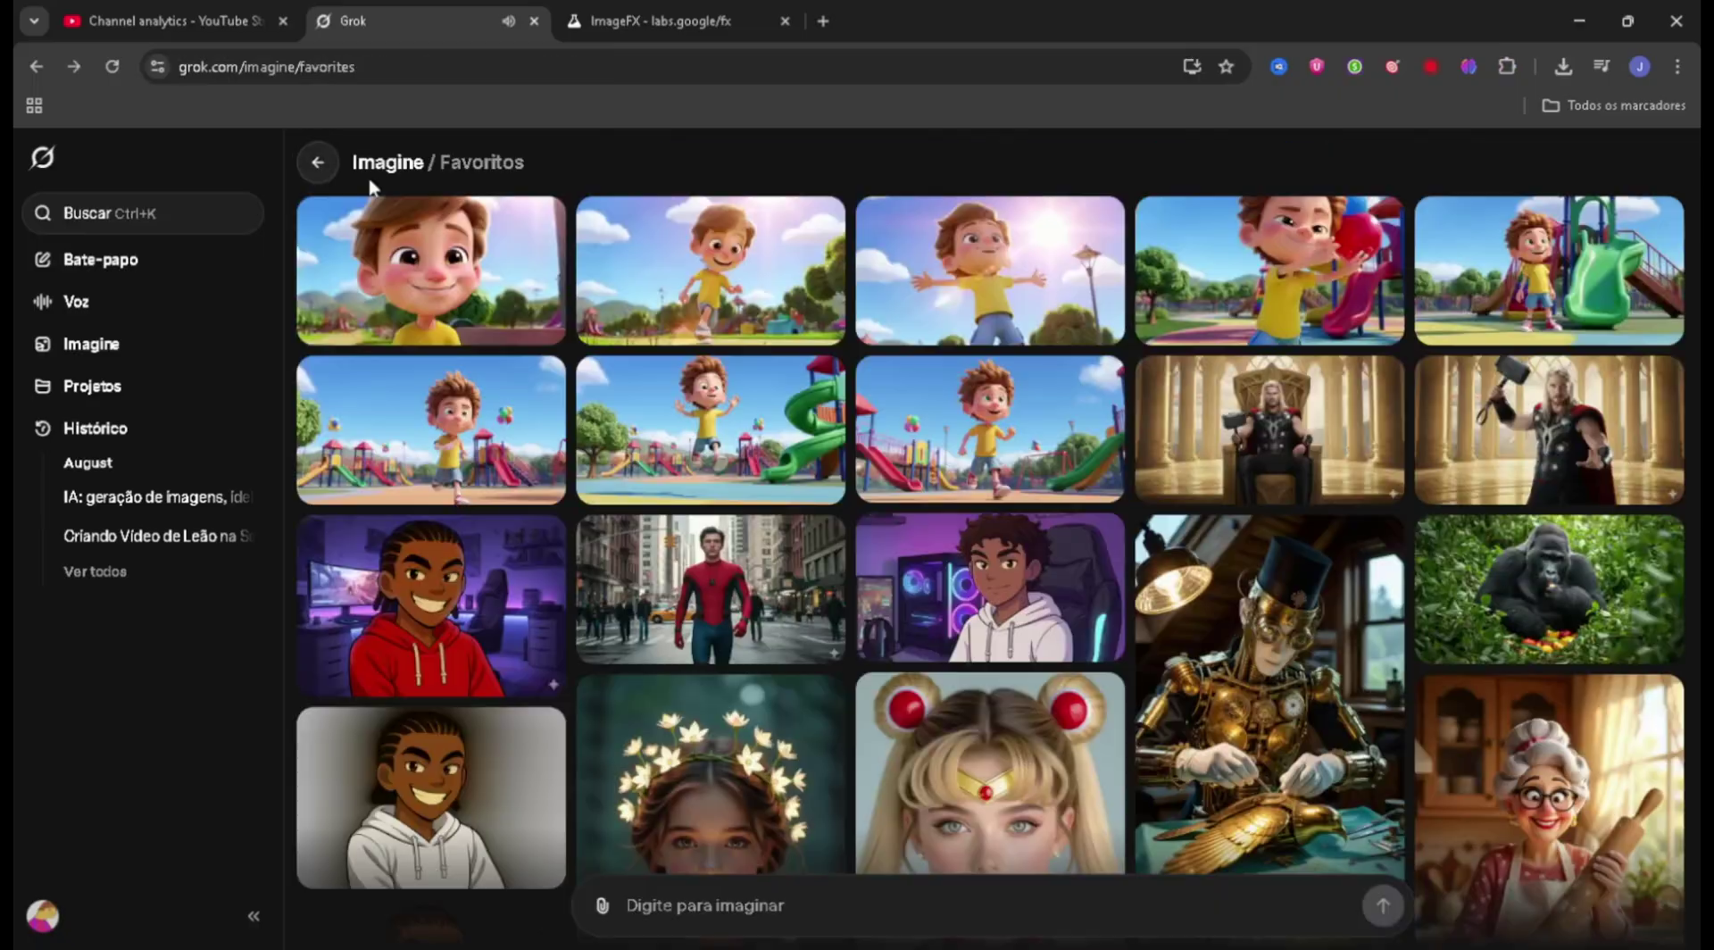
click(734, 393)
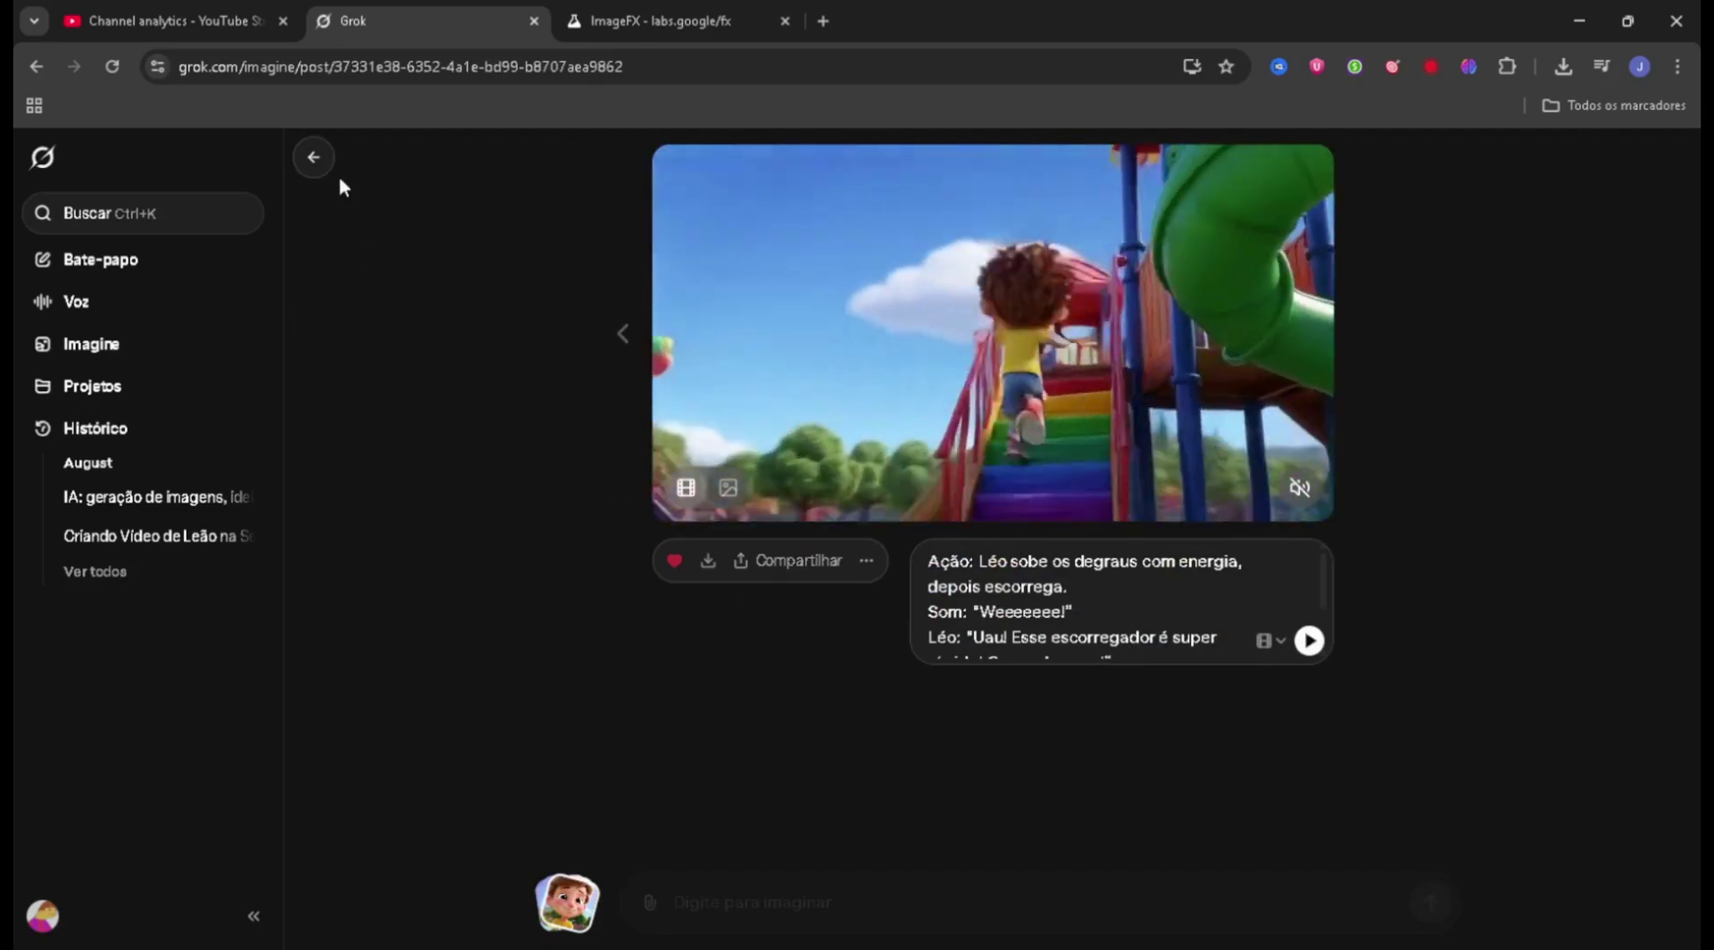
click(314, 159)
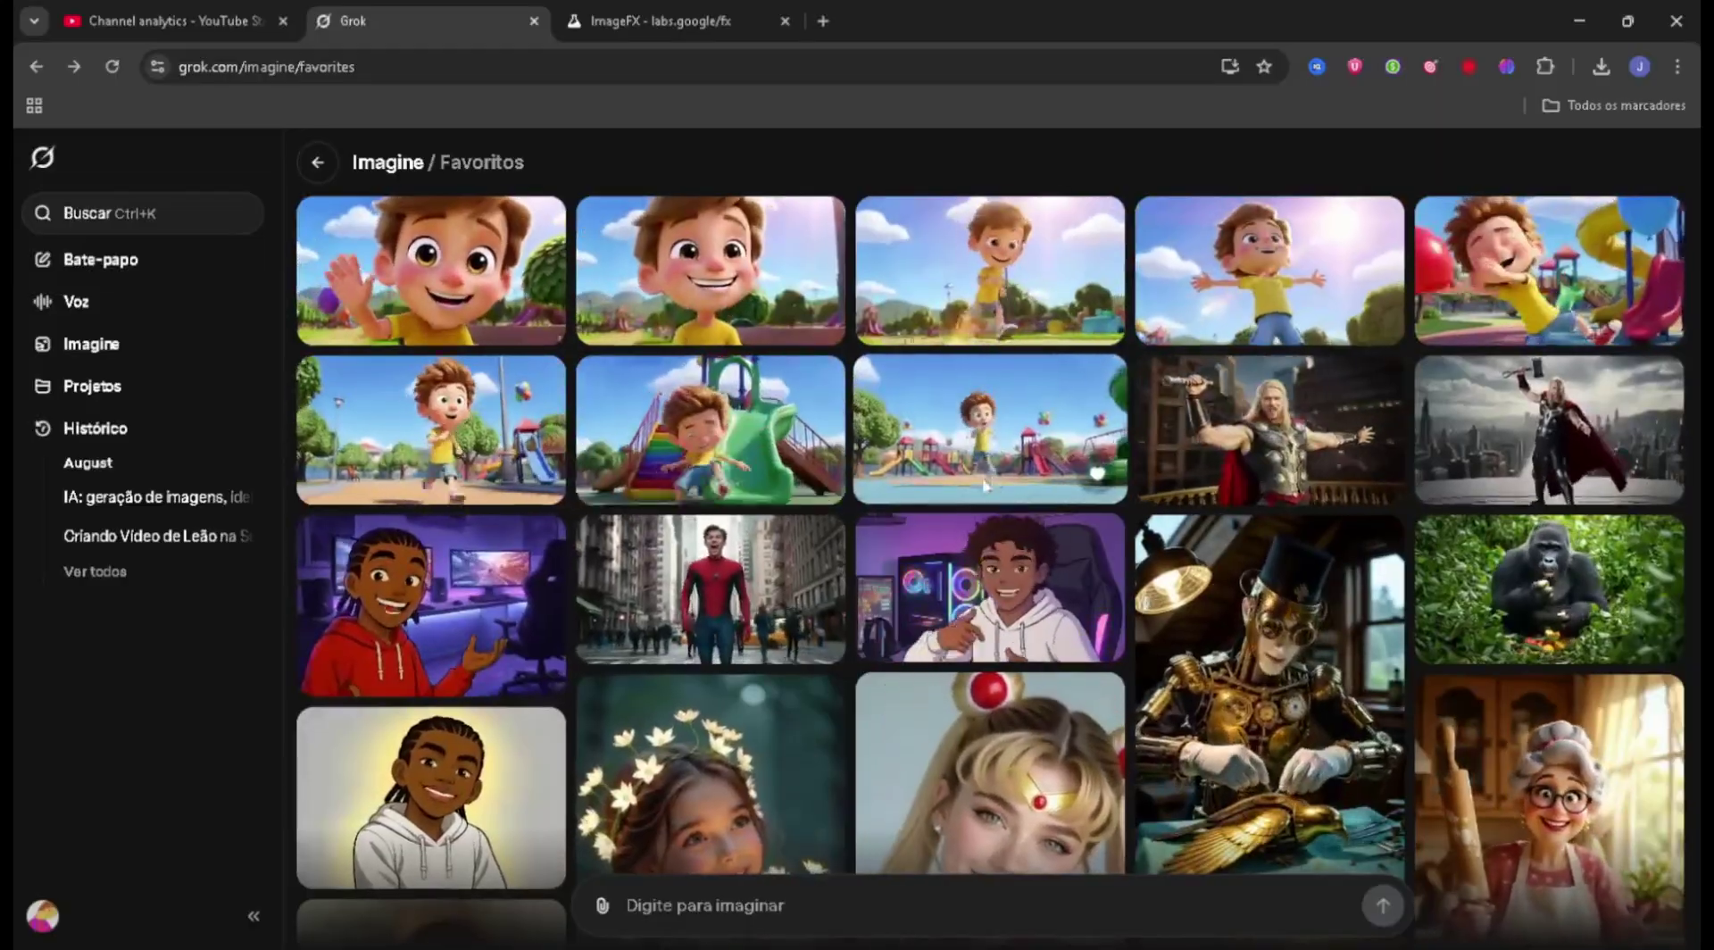
Bring up the ImageFX tab showing the four red-haired forest girl images.
scroll(938, 509, down, 1)
scroll(1062, 484, up, 1)
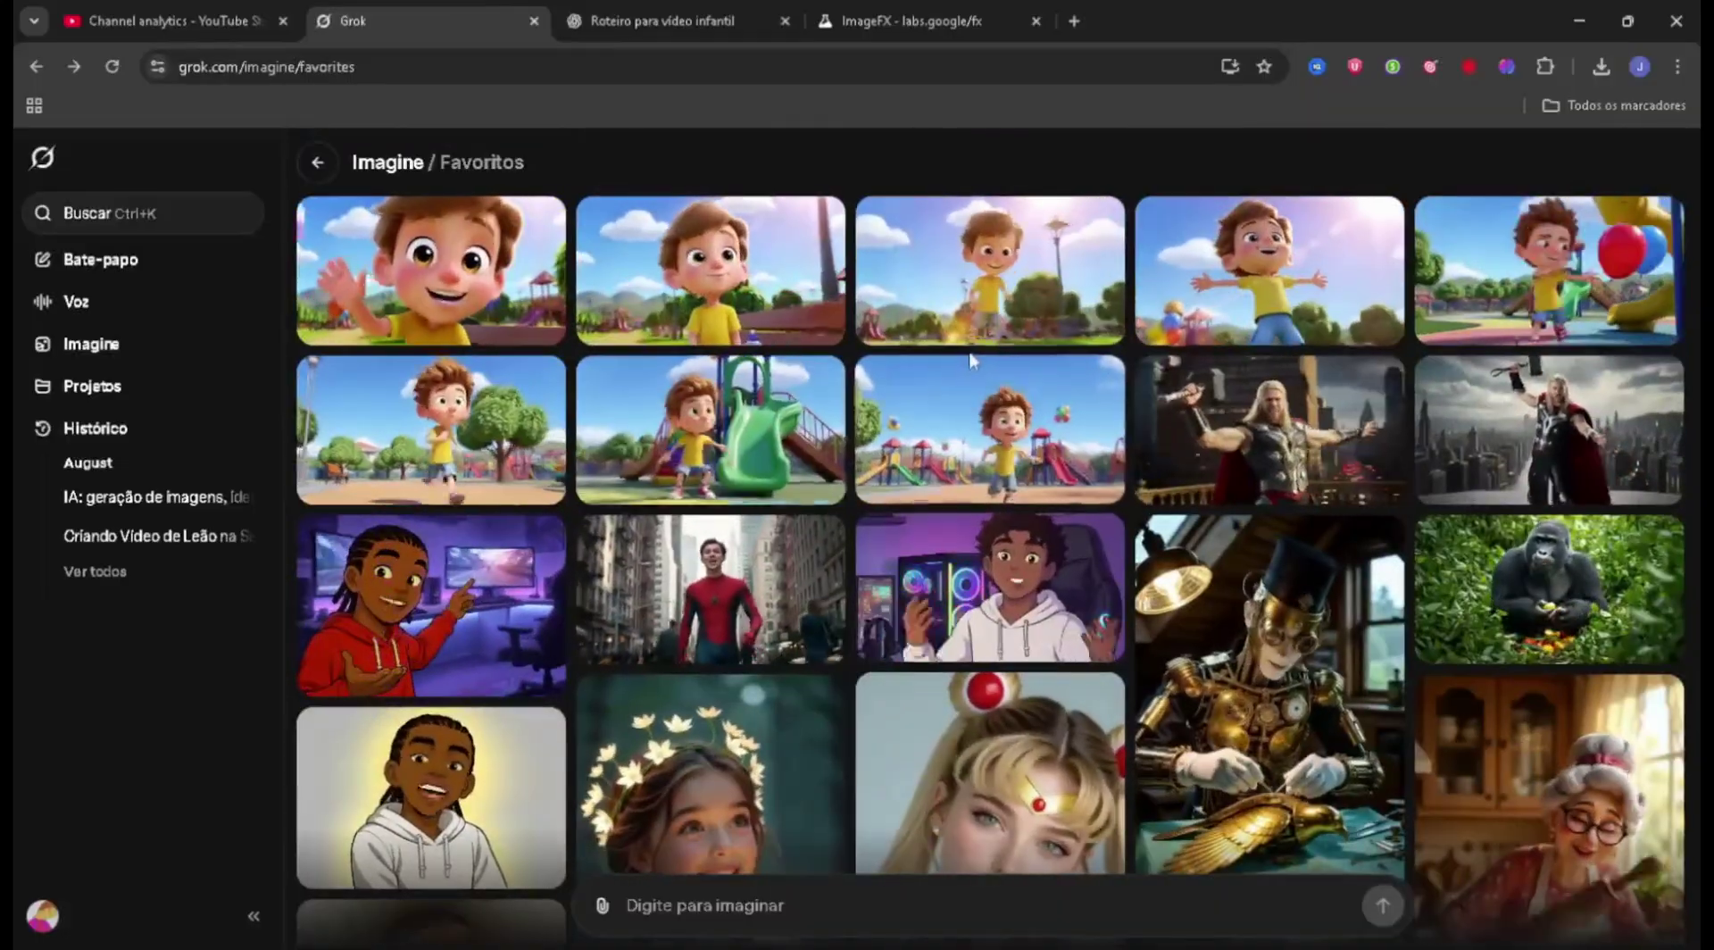
drag(902, 20, 665, 20)
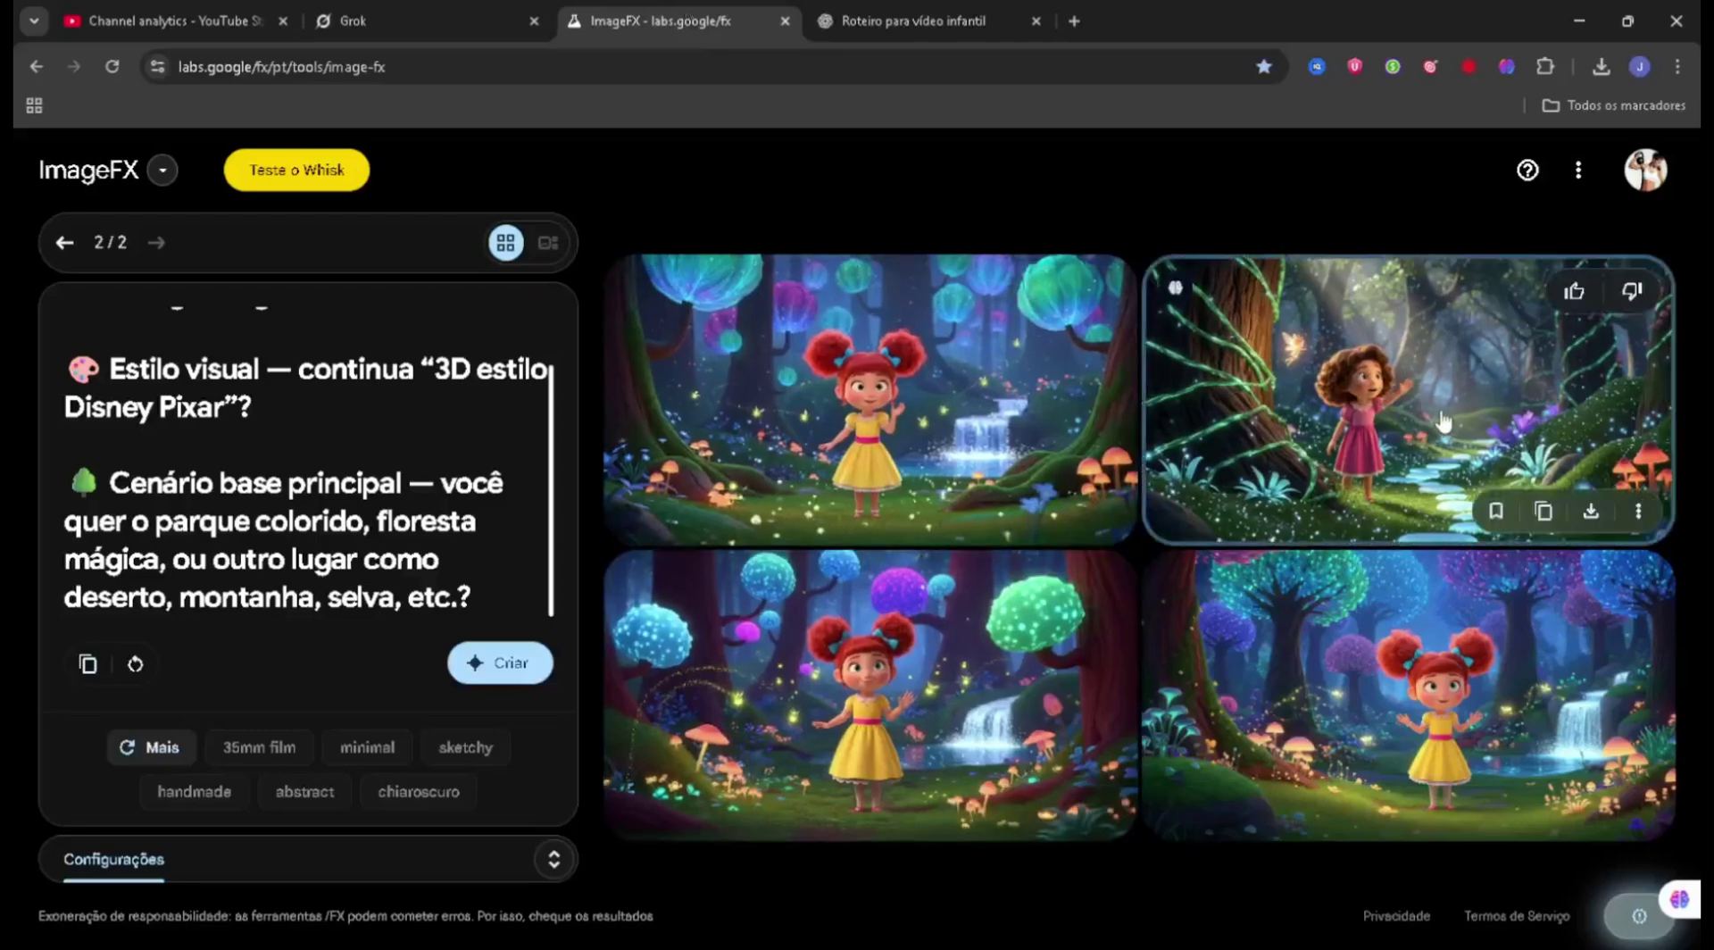
Scroll through the forest-girl prompt text in ImageFX.
scroll(380, 536, up, 2)
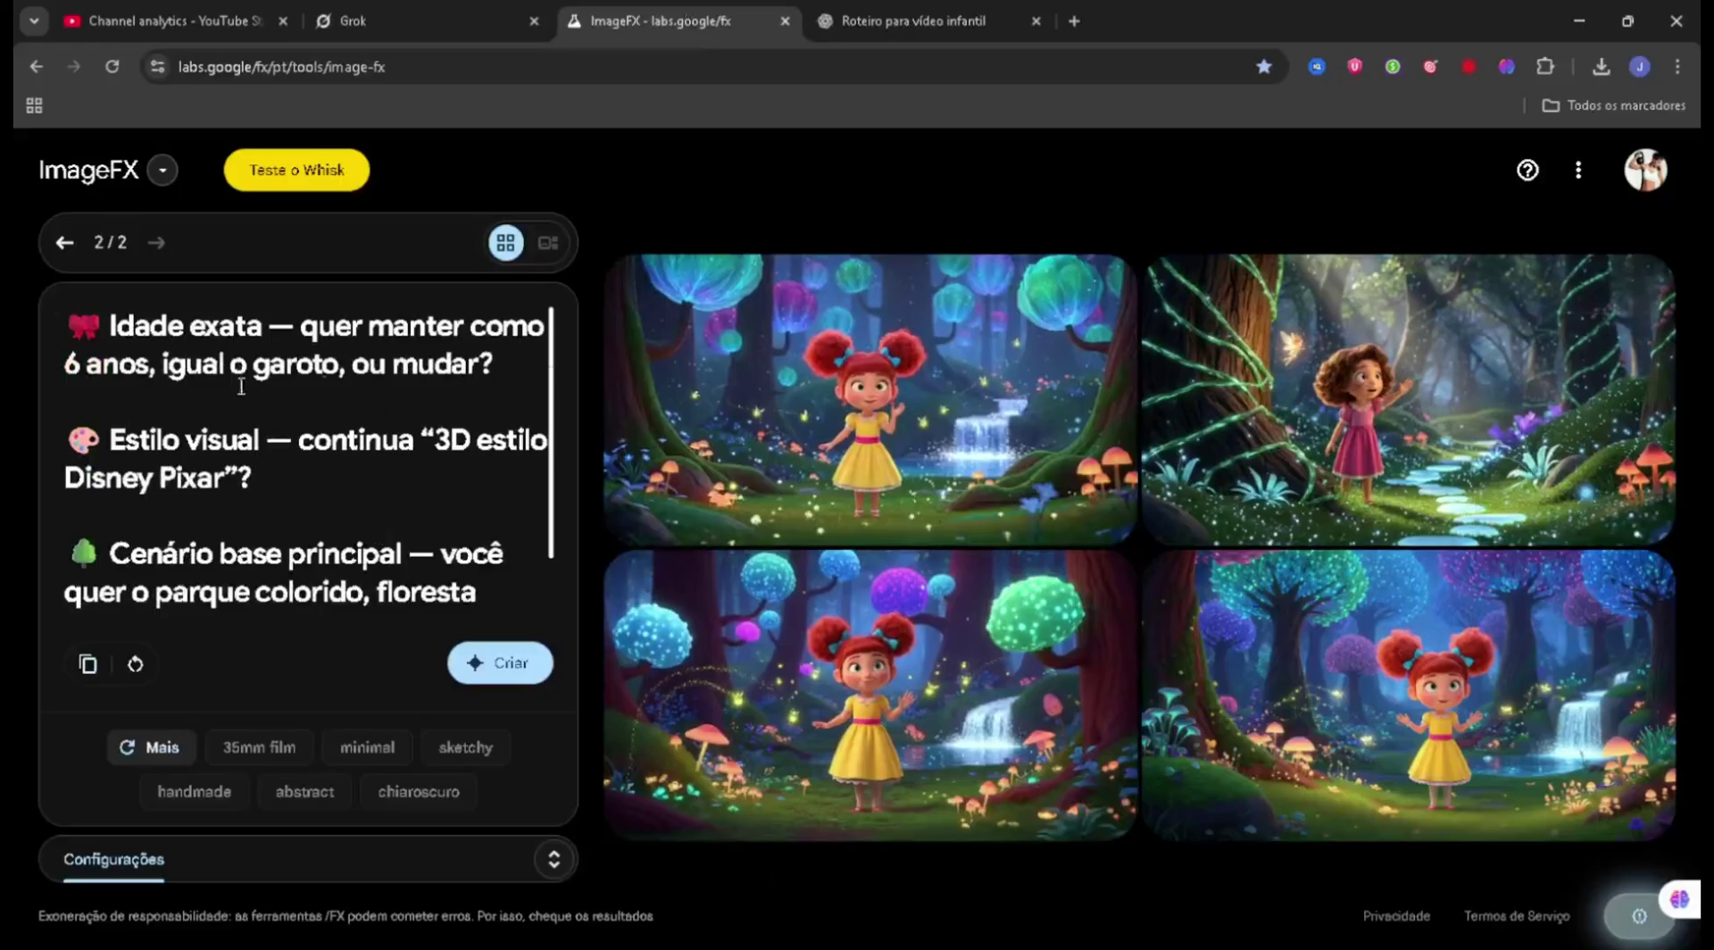
scroll(323, 430, down, 1)
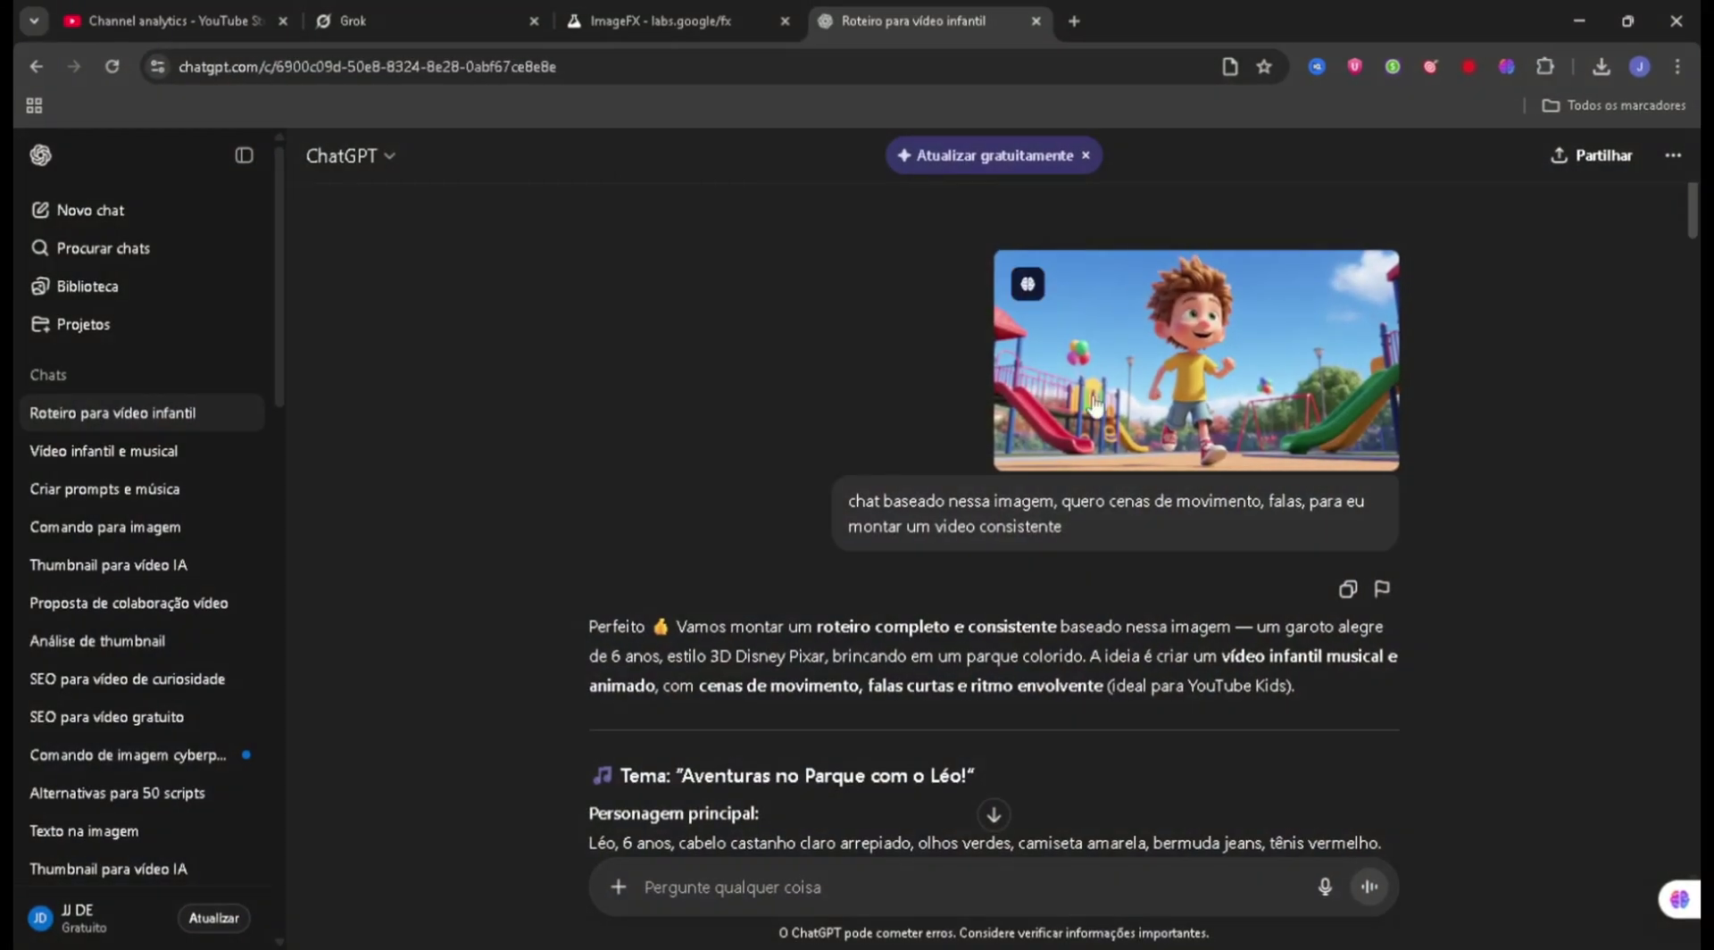
scroll(1286, 446, down, 2)
scroll(1286, 447, up, 2)
scroll(1321, 385, down, 2)
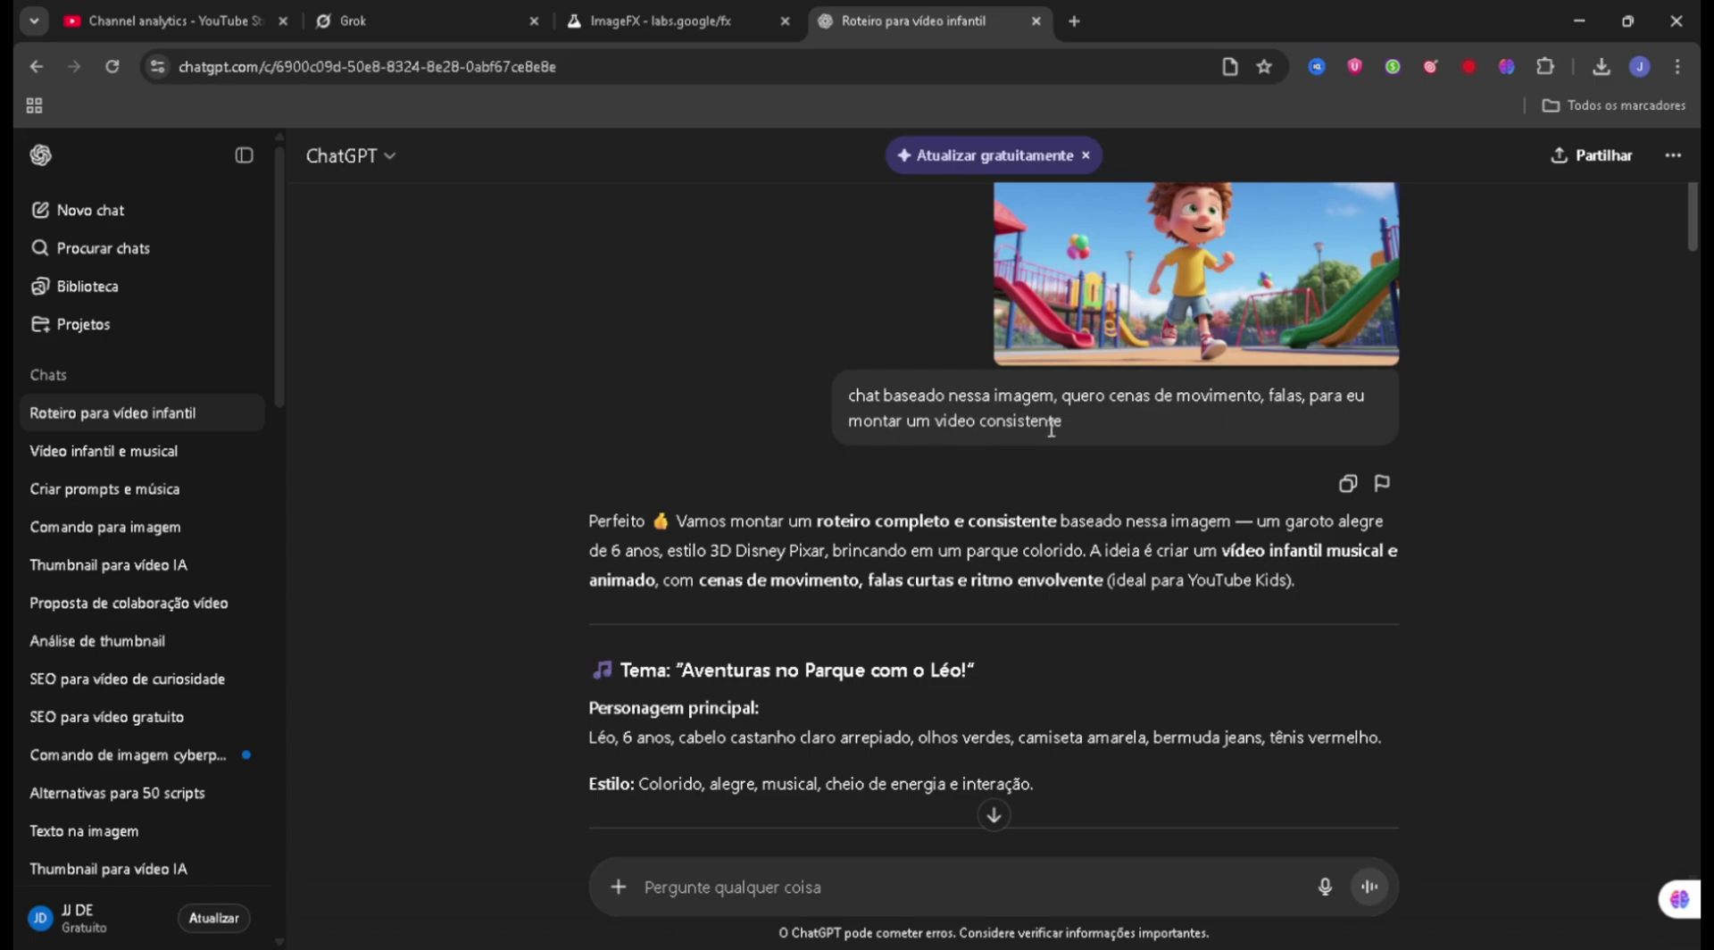
scroll(1051, 429, down, 2)
scroll(982, 562, down, 2)
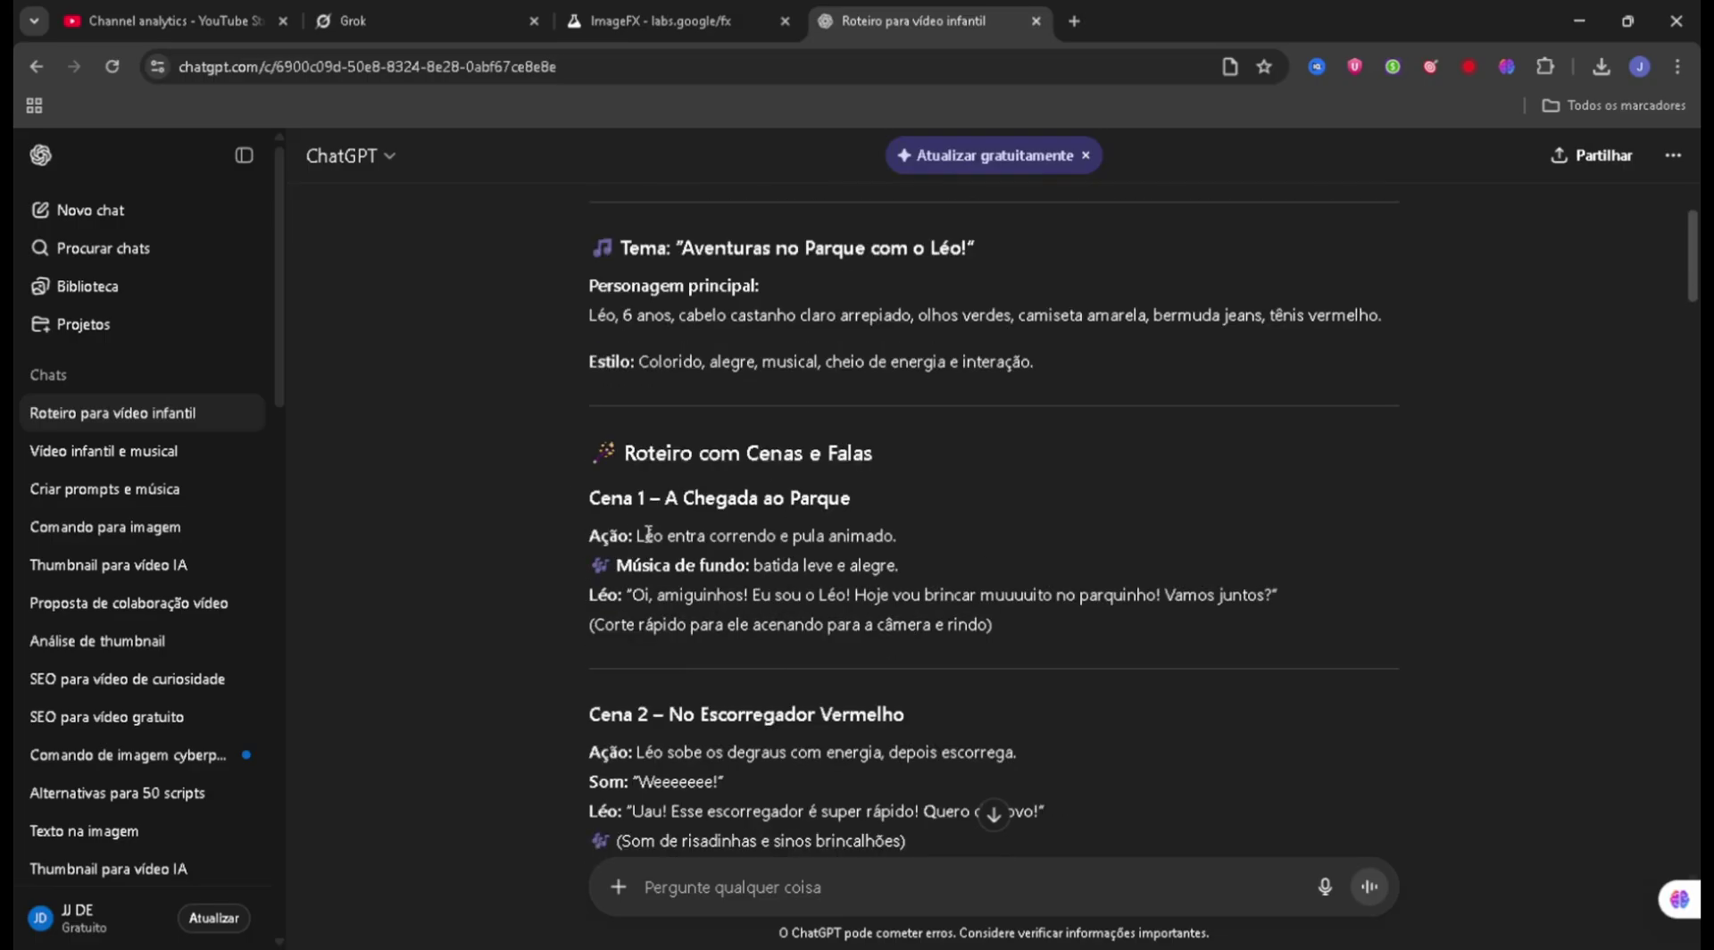
scroll(997, 543, down, 9)
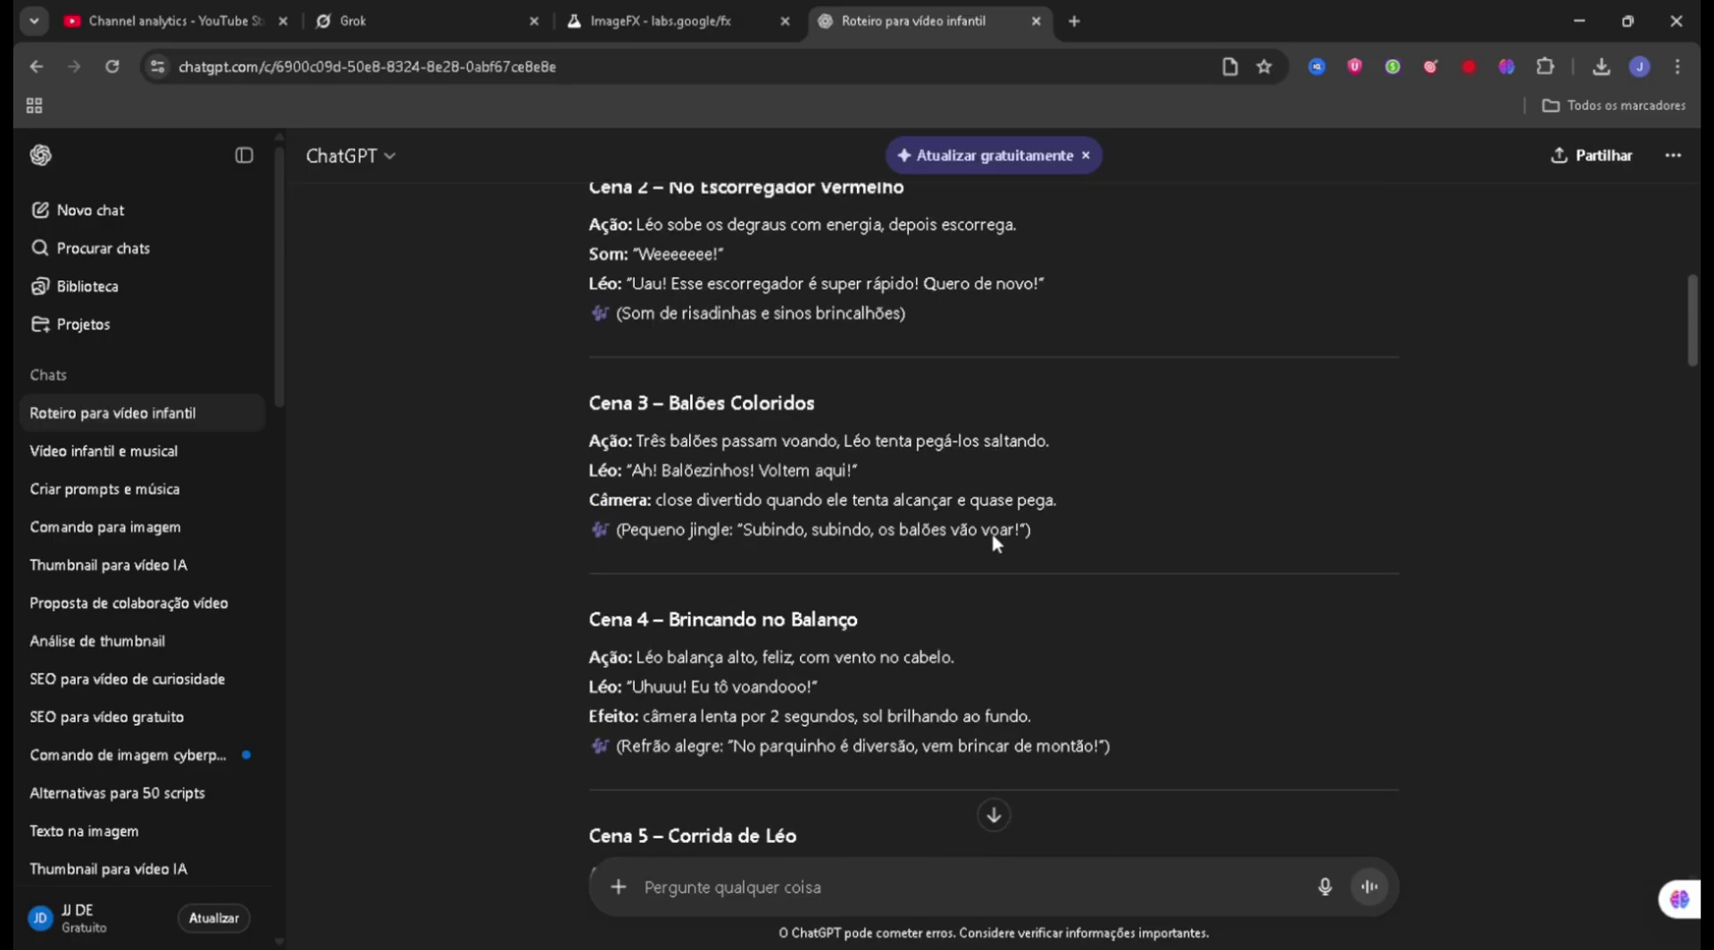
scroll(961, 612, down, 5)
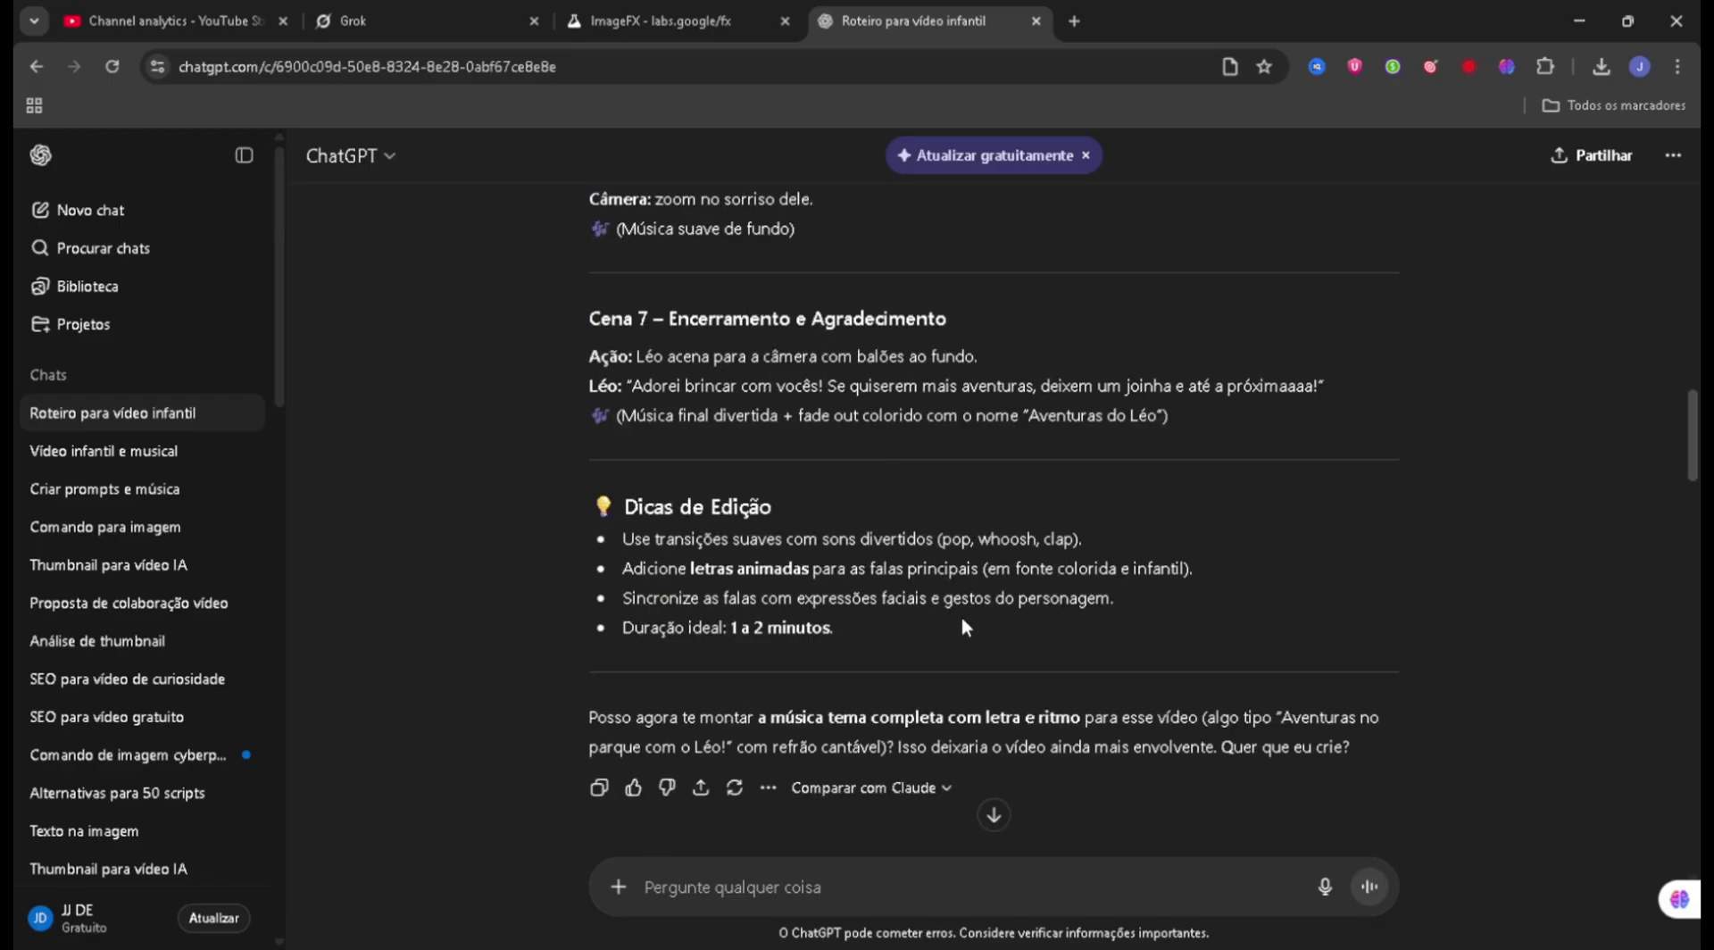
click(451, 12)
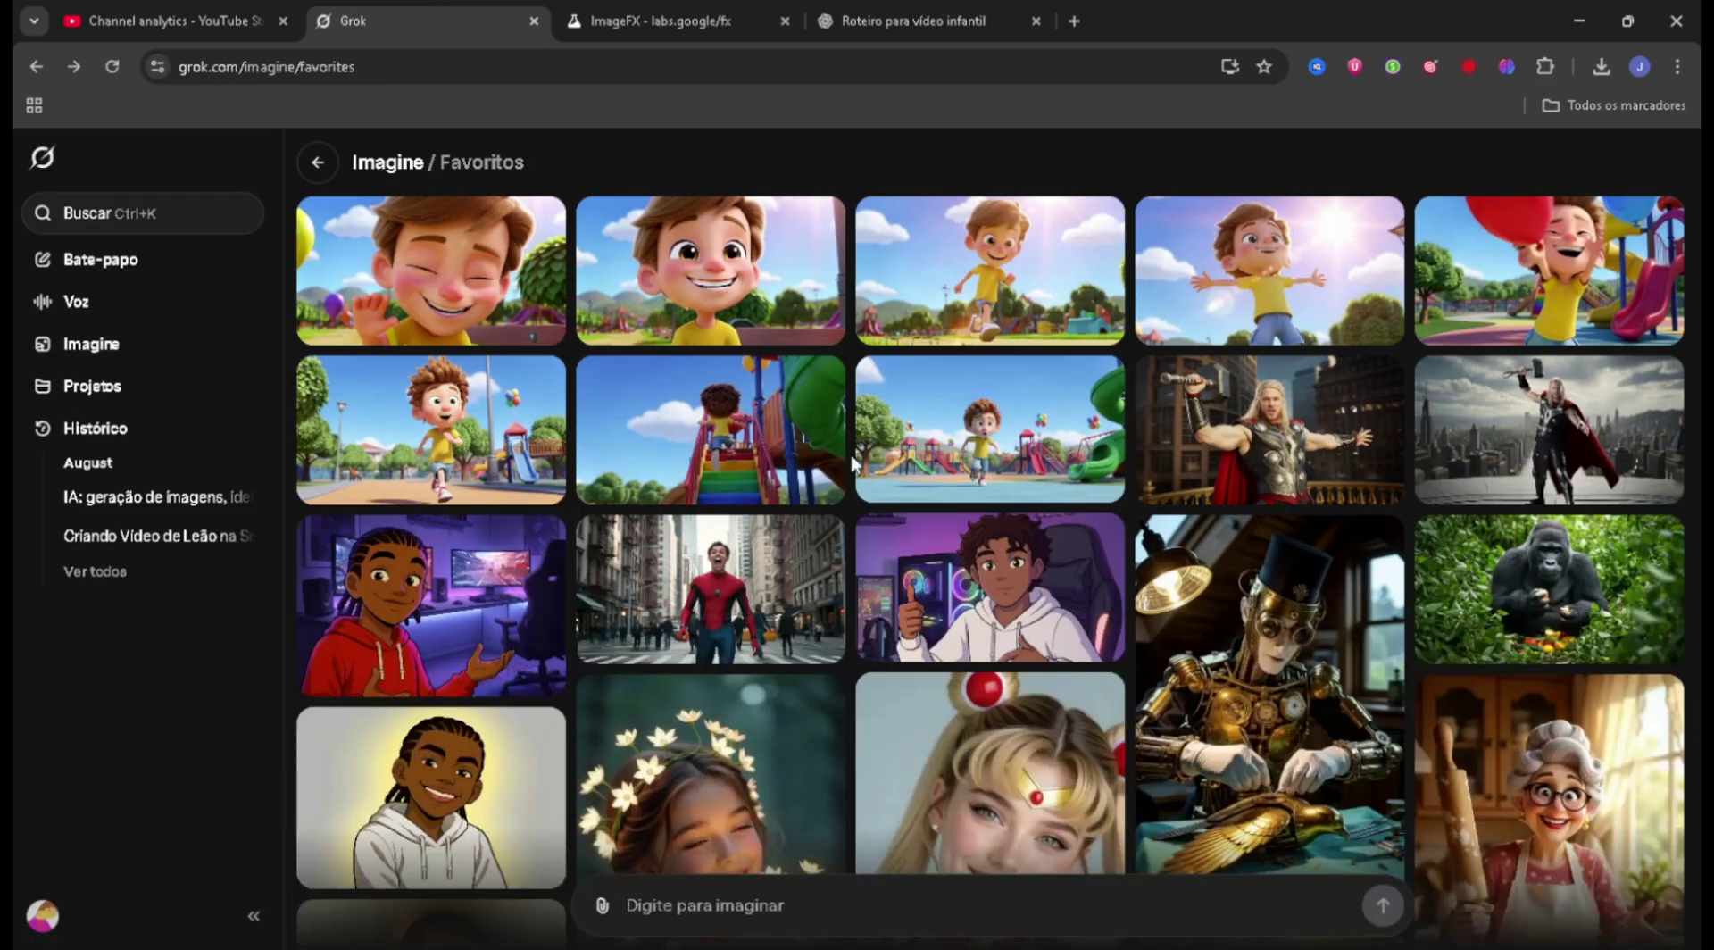
key(ctrl+4)
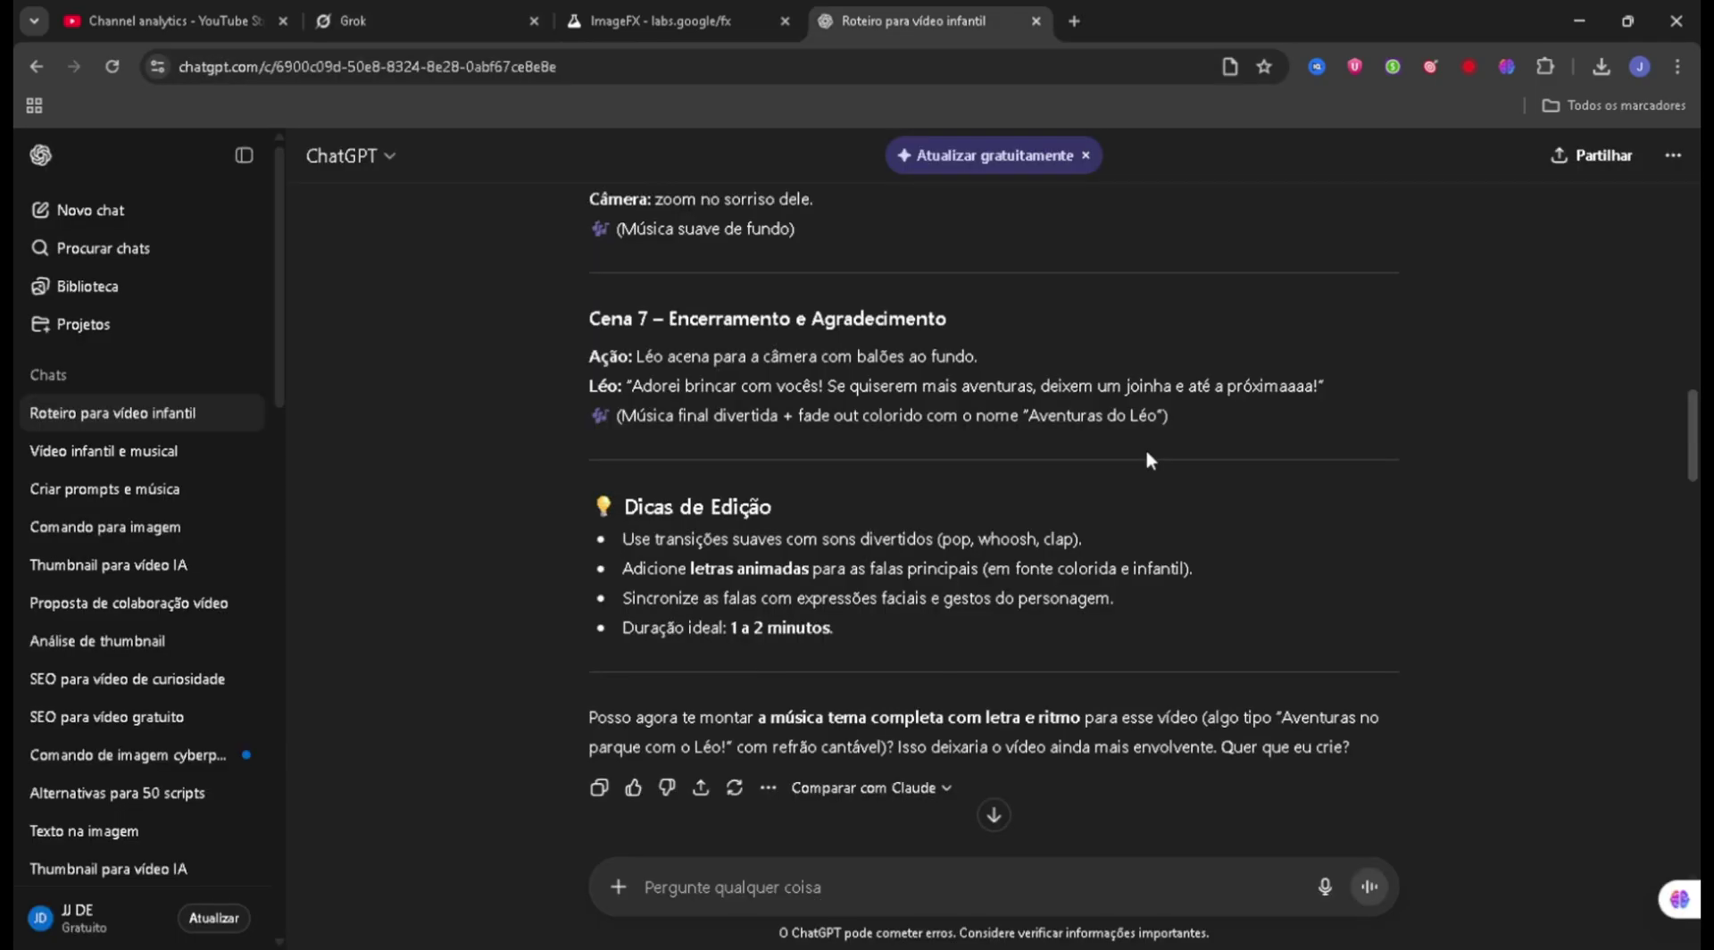
scroll(1146, 450, down, 1)
scroll(1147, 454, down, 1)
scroll(1146, 451, down, 2)
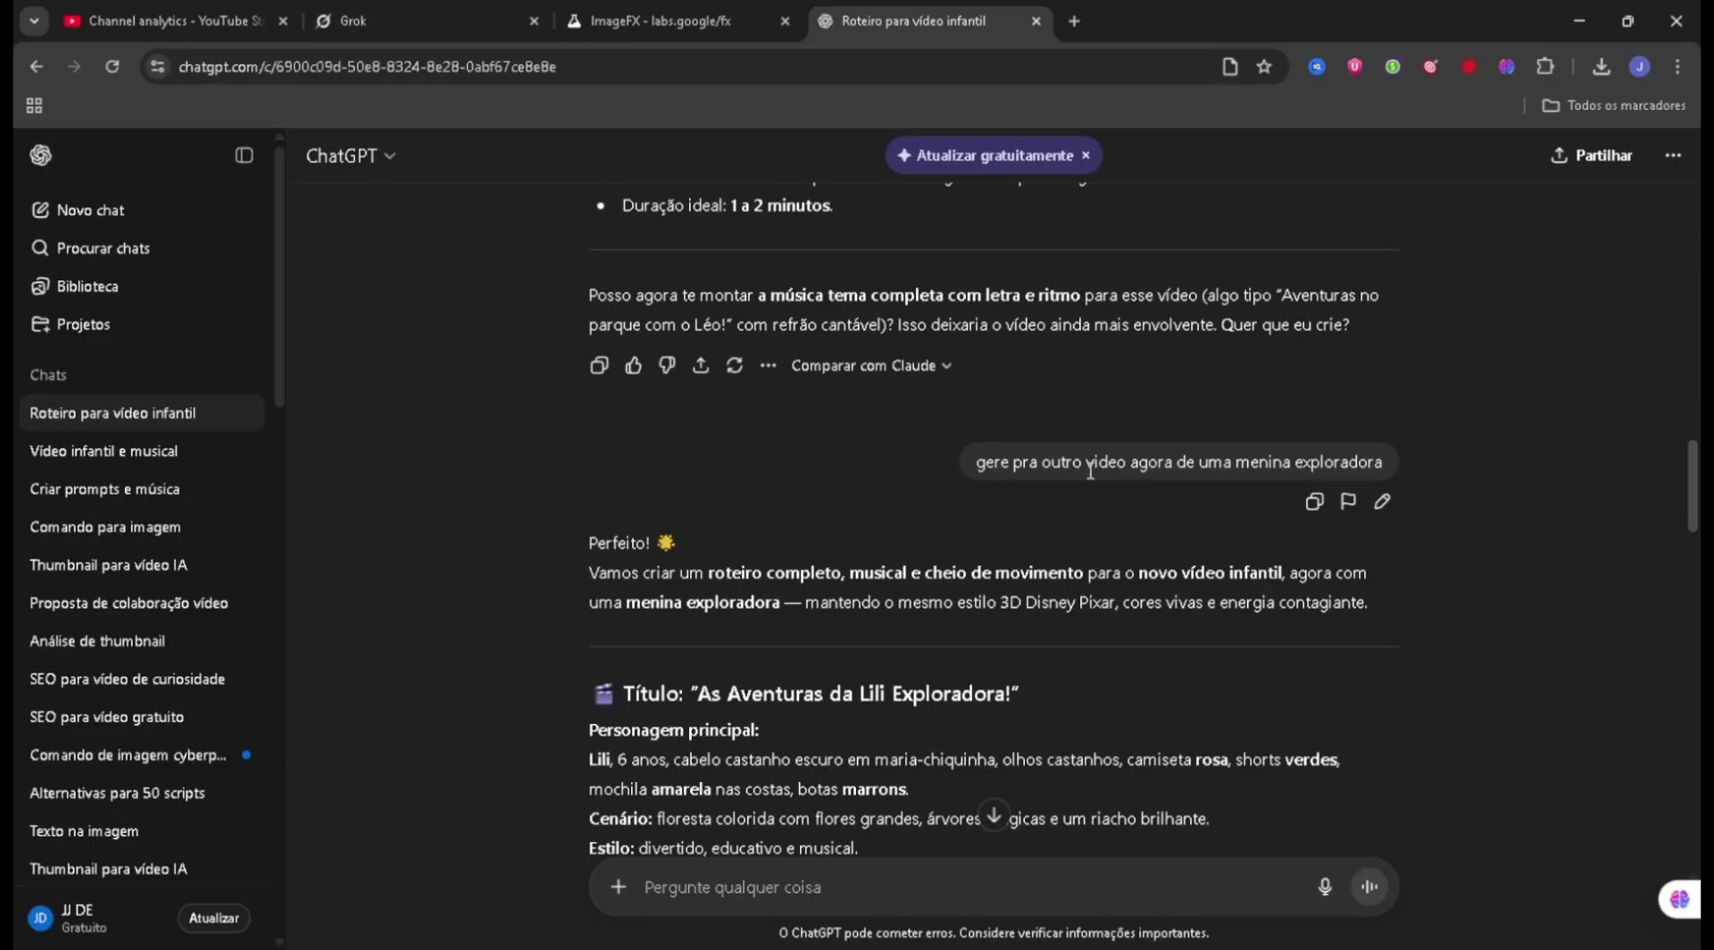
Scroll down through Lili's explorer script scenes to the editing suggestions.
scroll(1393, 478, down, 2)
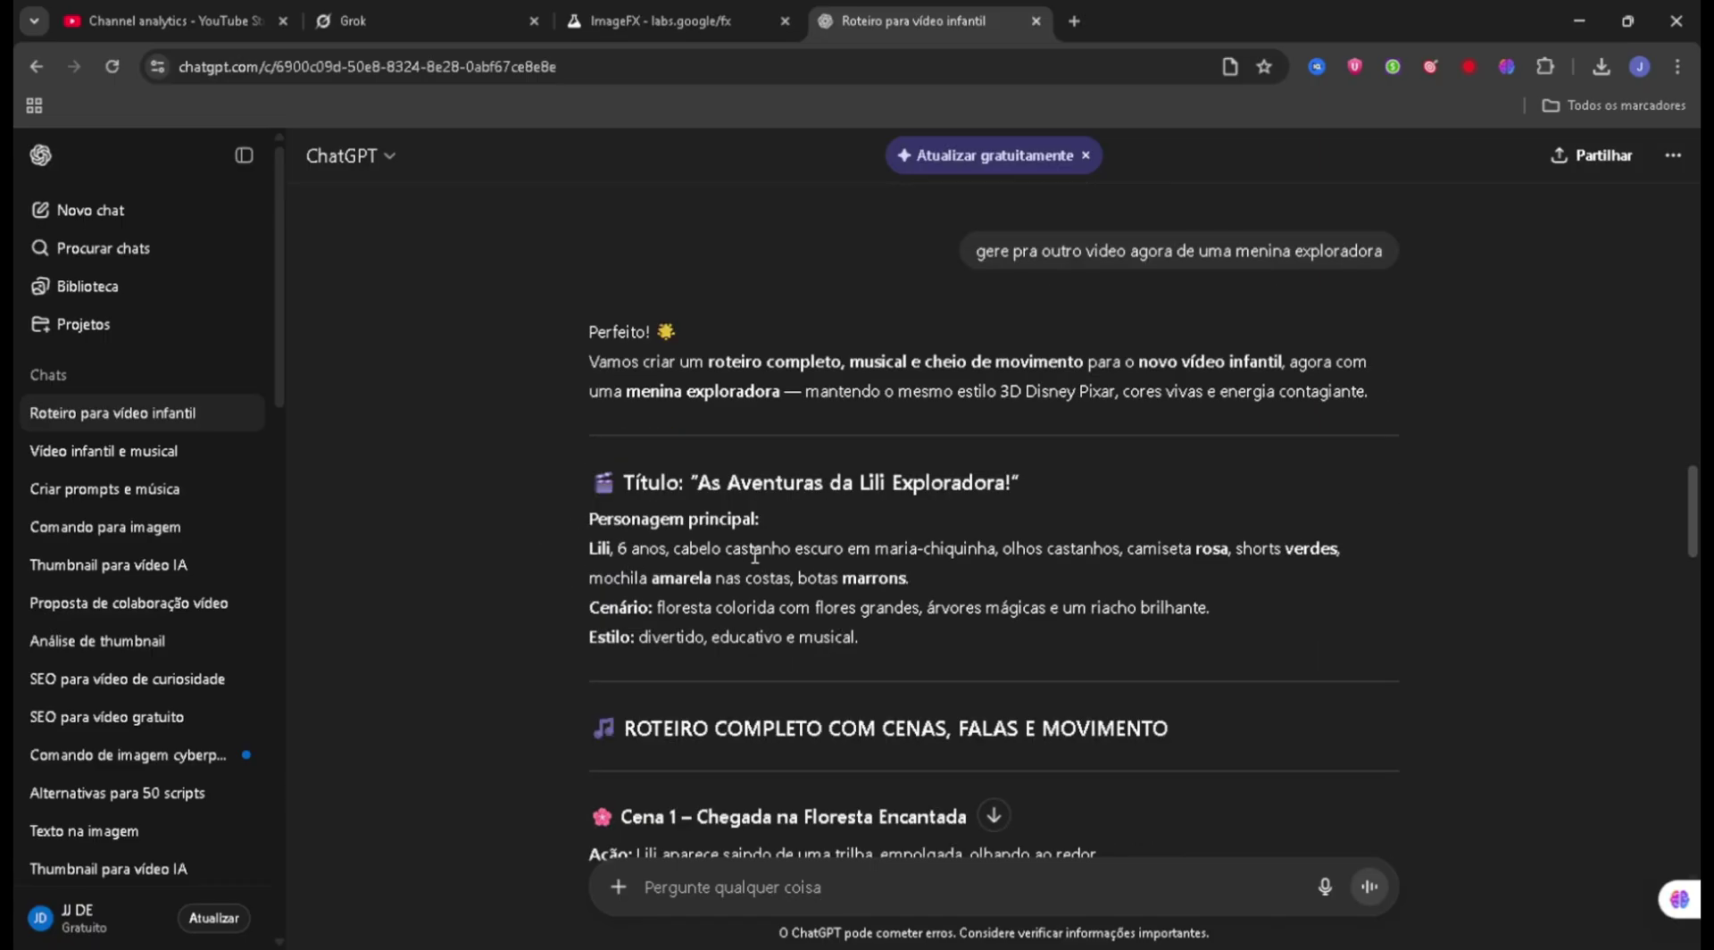
scroll(1064, 555, down, 1)
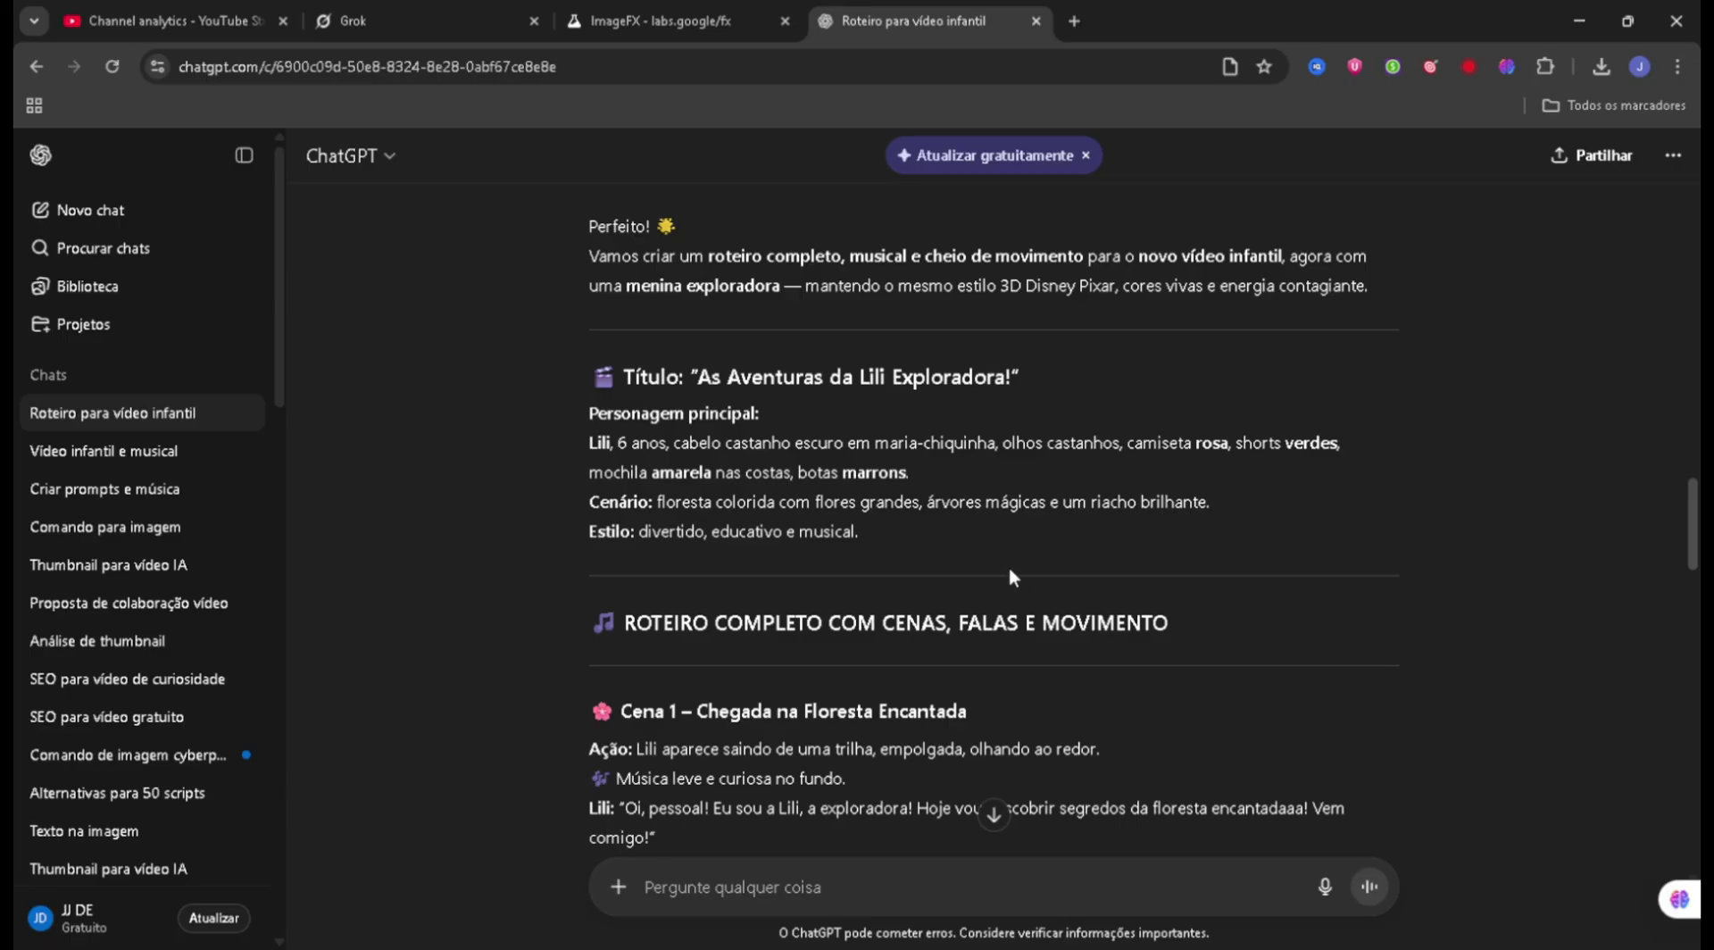
scroll(1010, 571, down, 2)
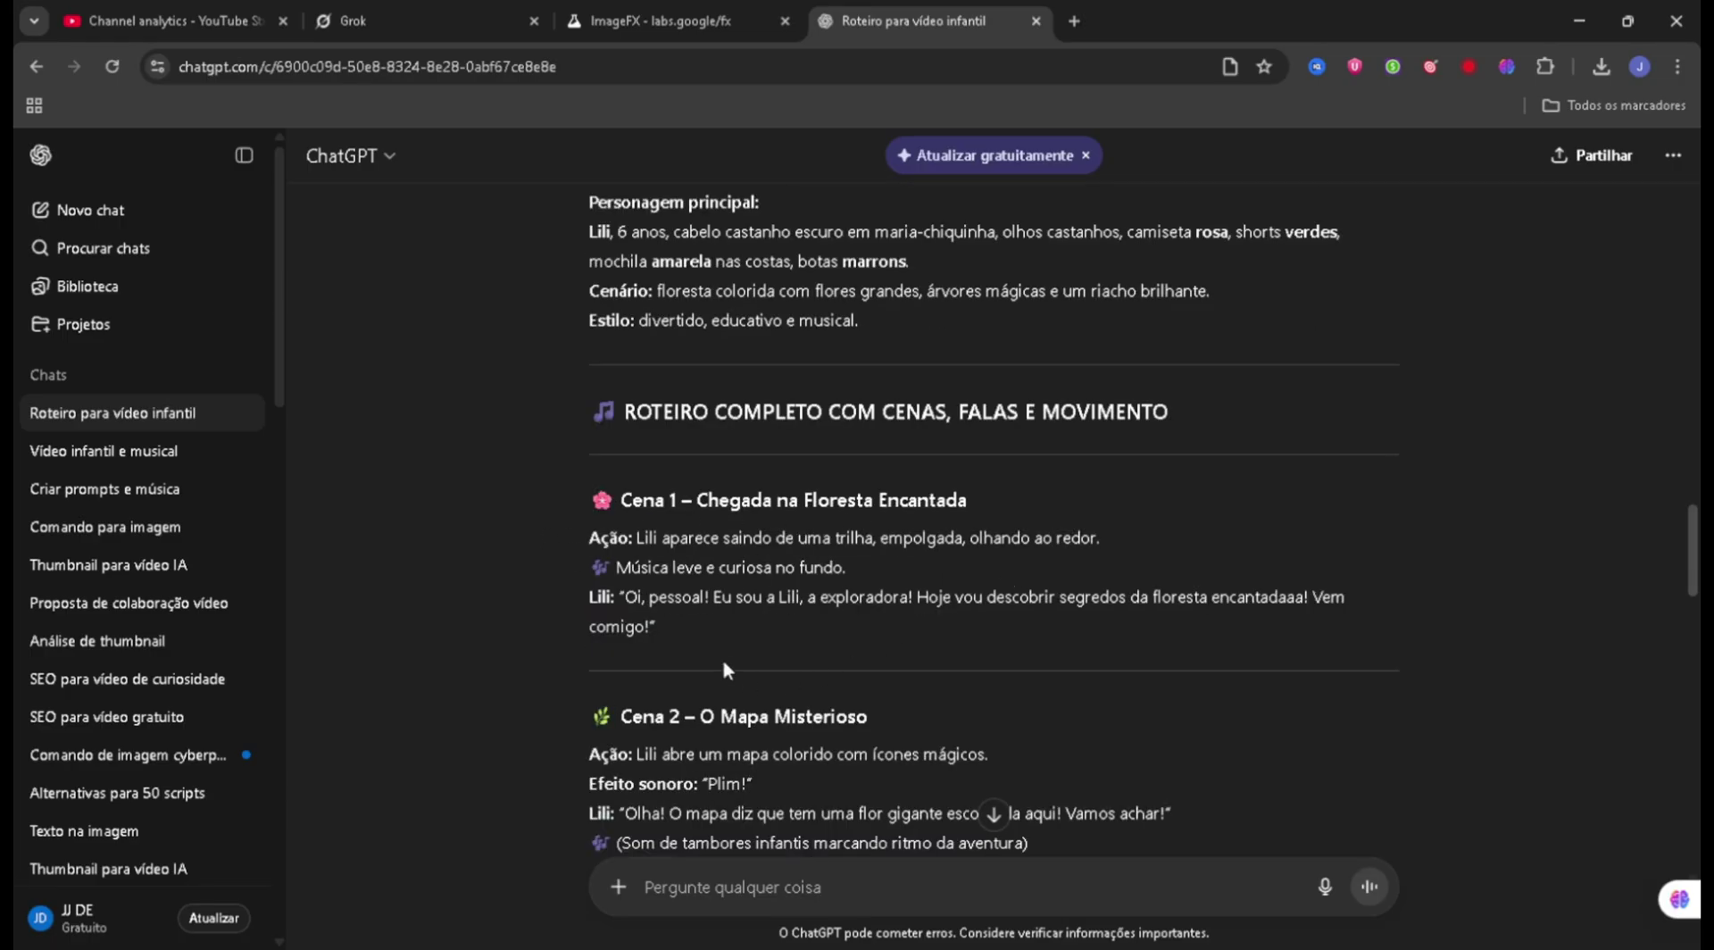
scroll(1015, 541, down, 12)
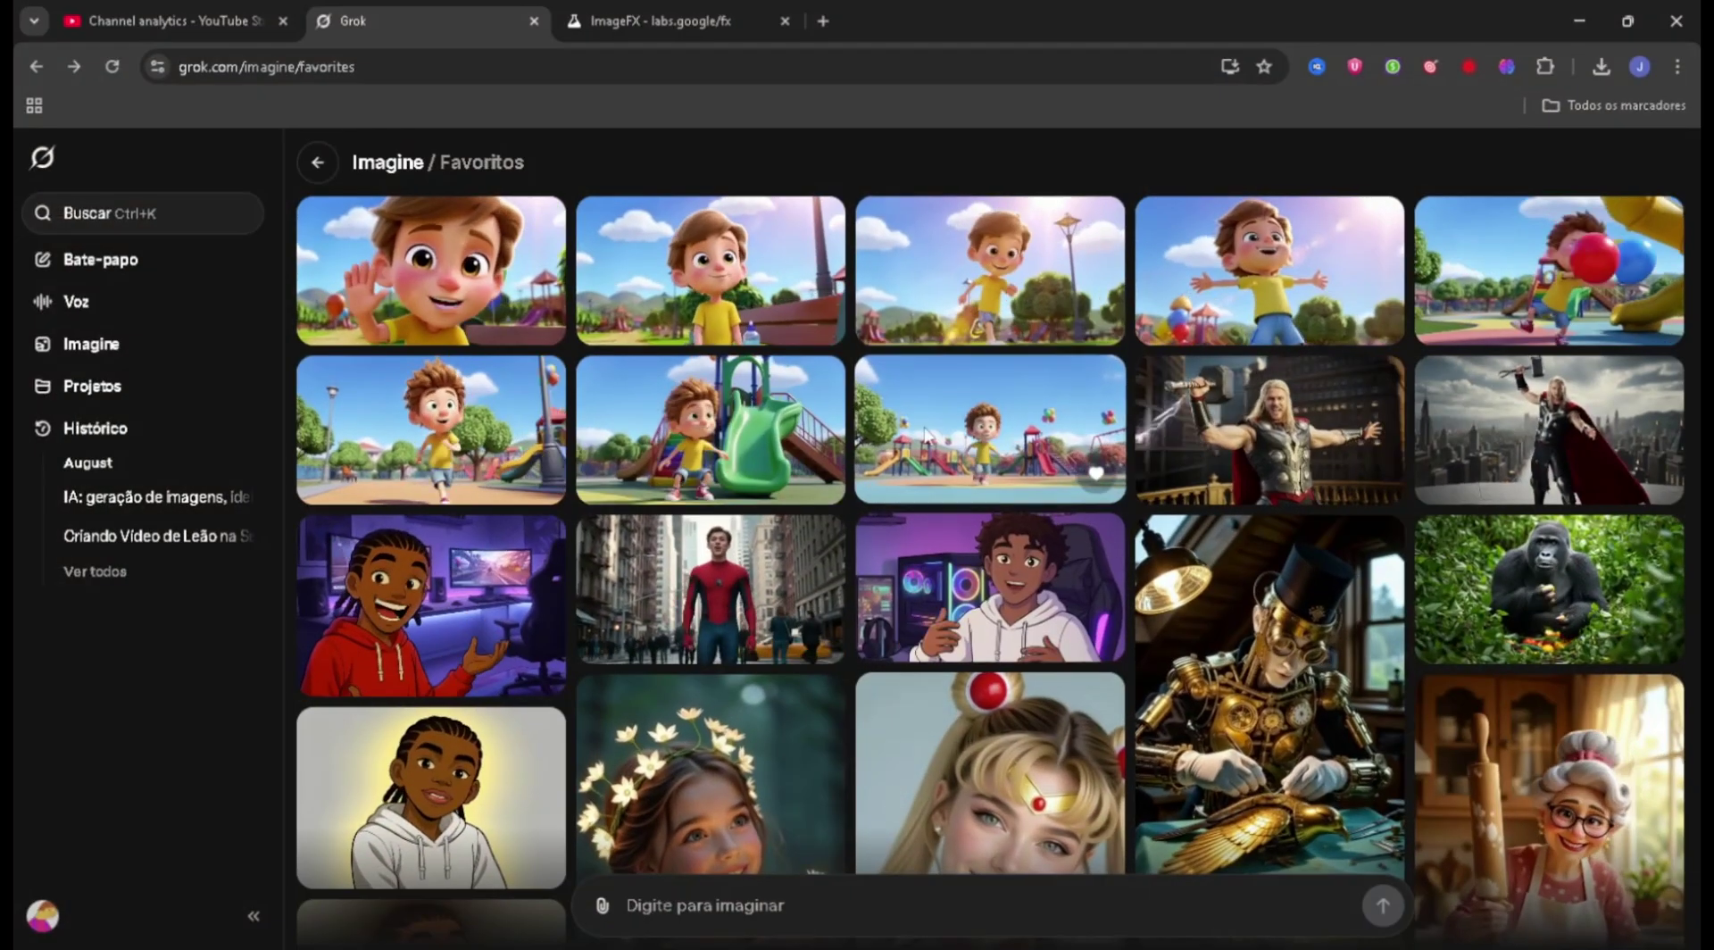
Open the main Imagine gallery and browse clips like the ramen-eating tiger and honey-stand bear.
scroll(1045, 441, down, 2)
scroll(1045, 441, up, 2)
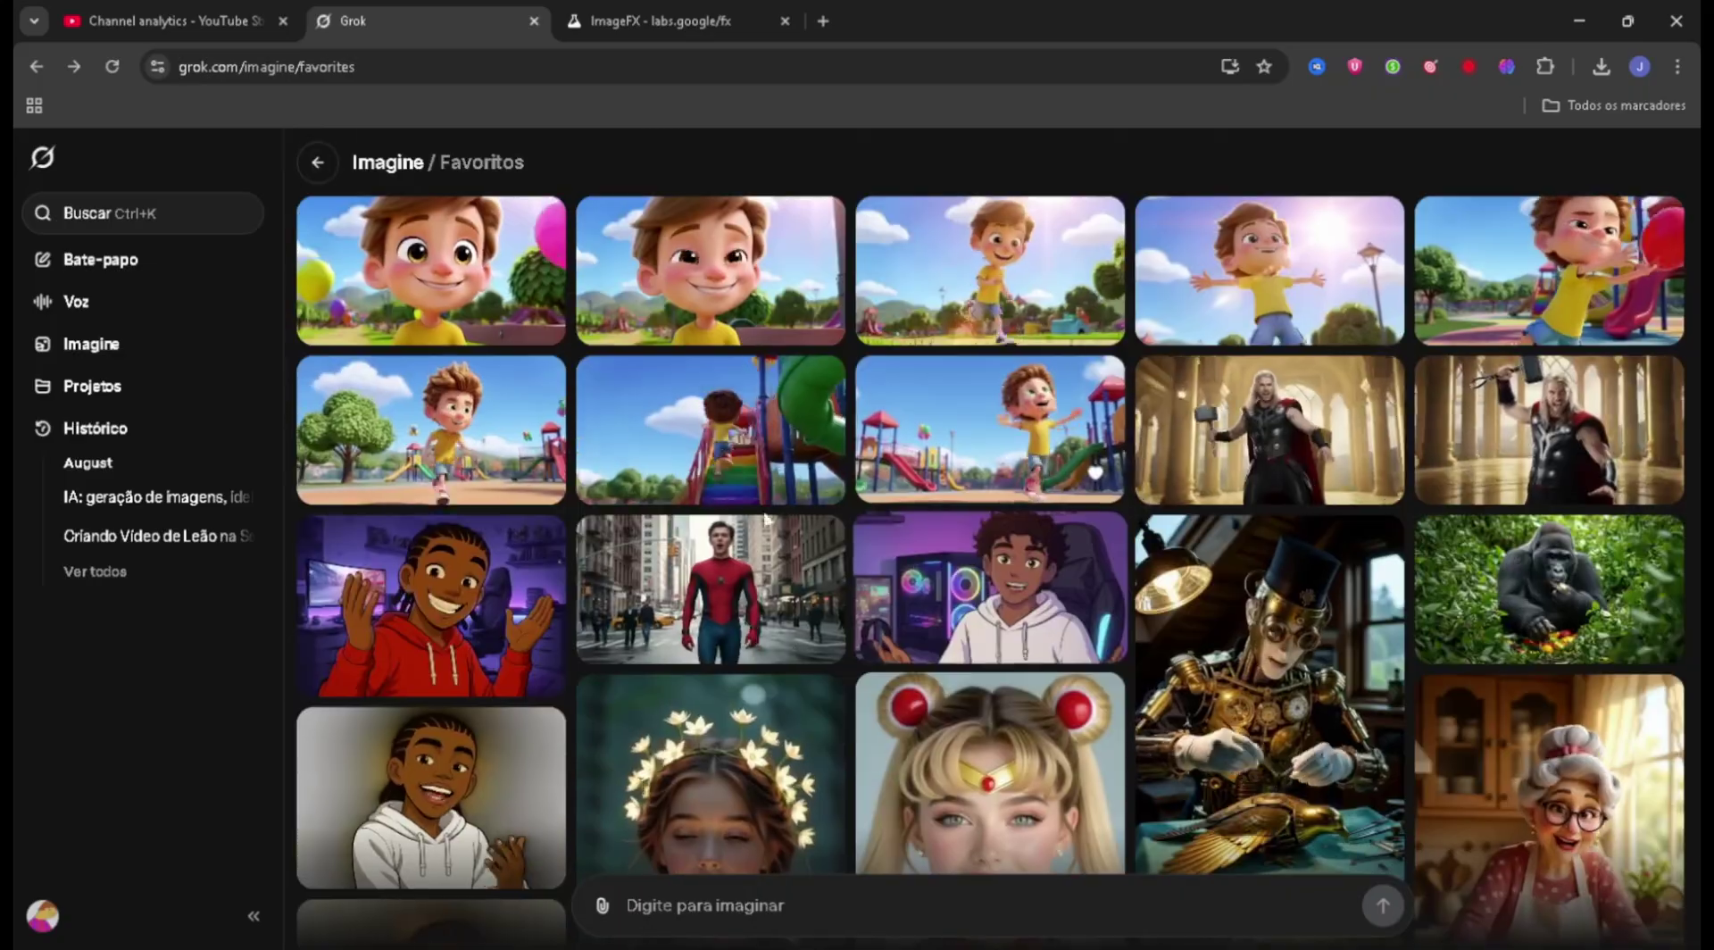
click(120, 342)
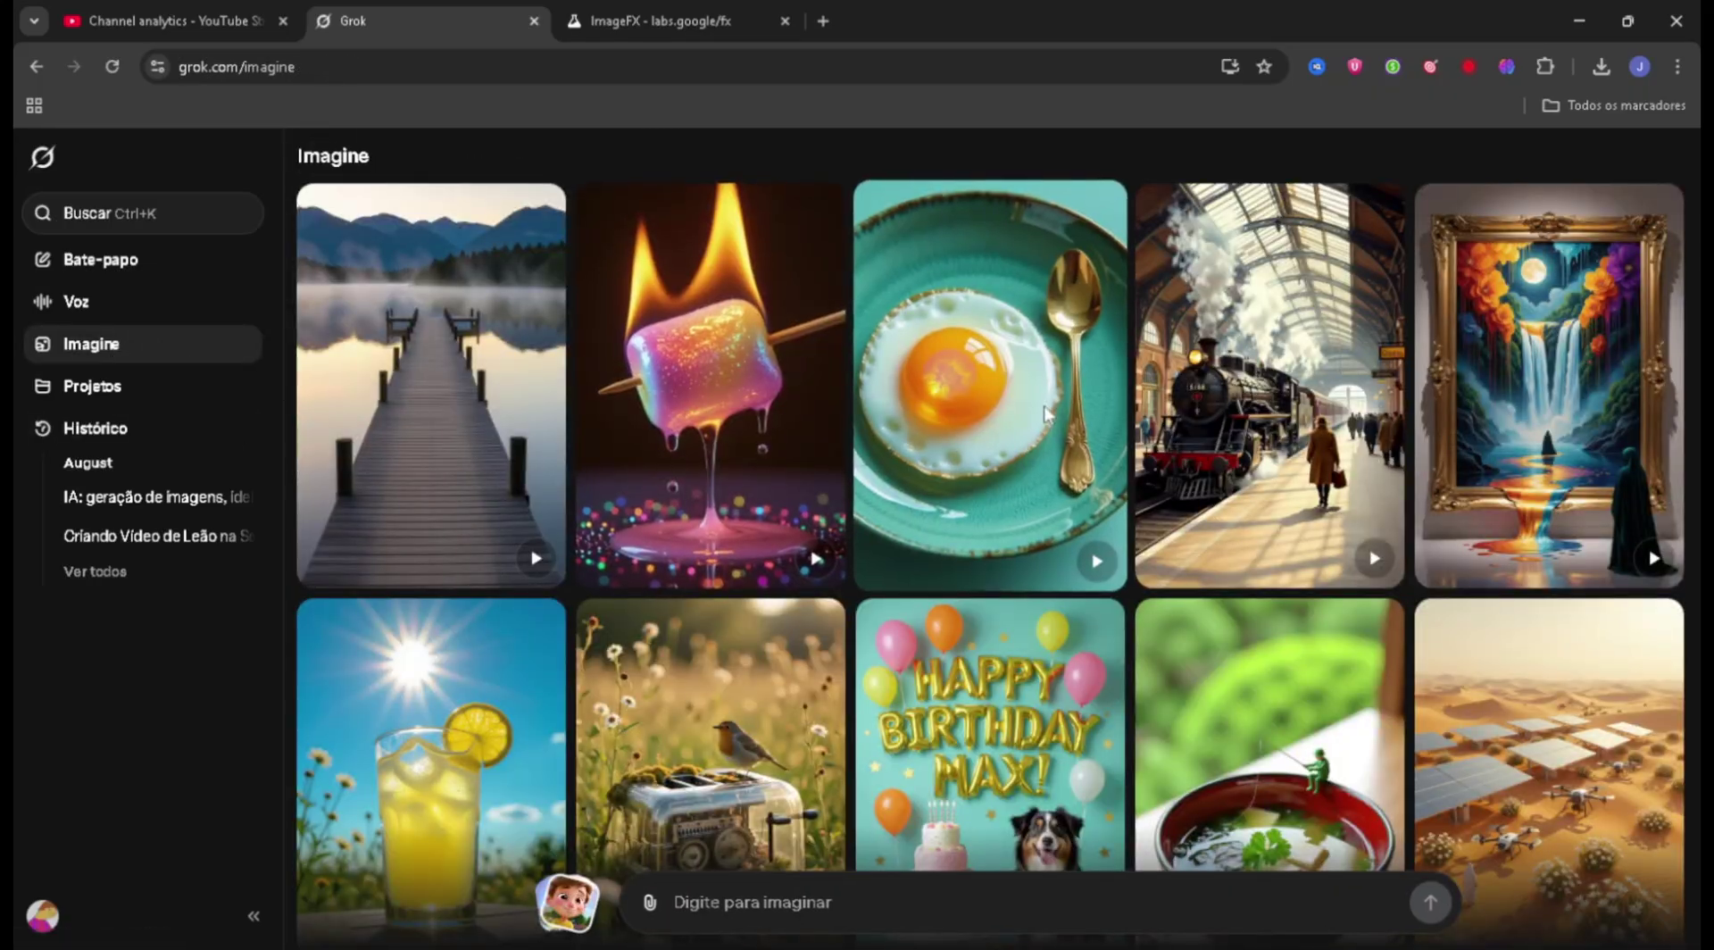
scroll(1097, 406, down, 2)
scroll(1143, 547, up, 2)
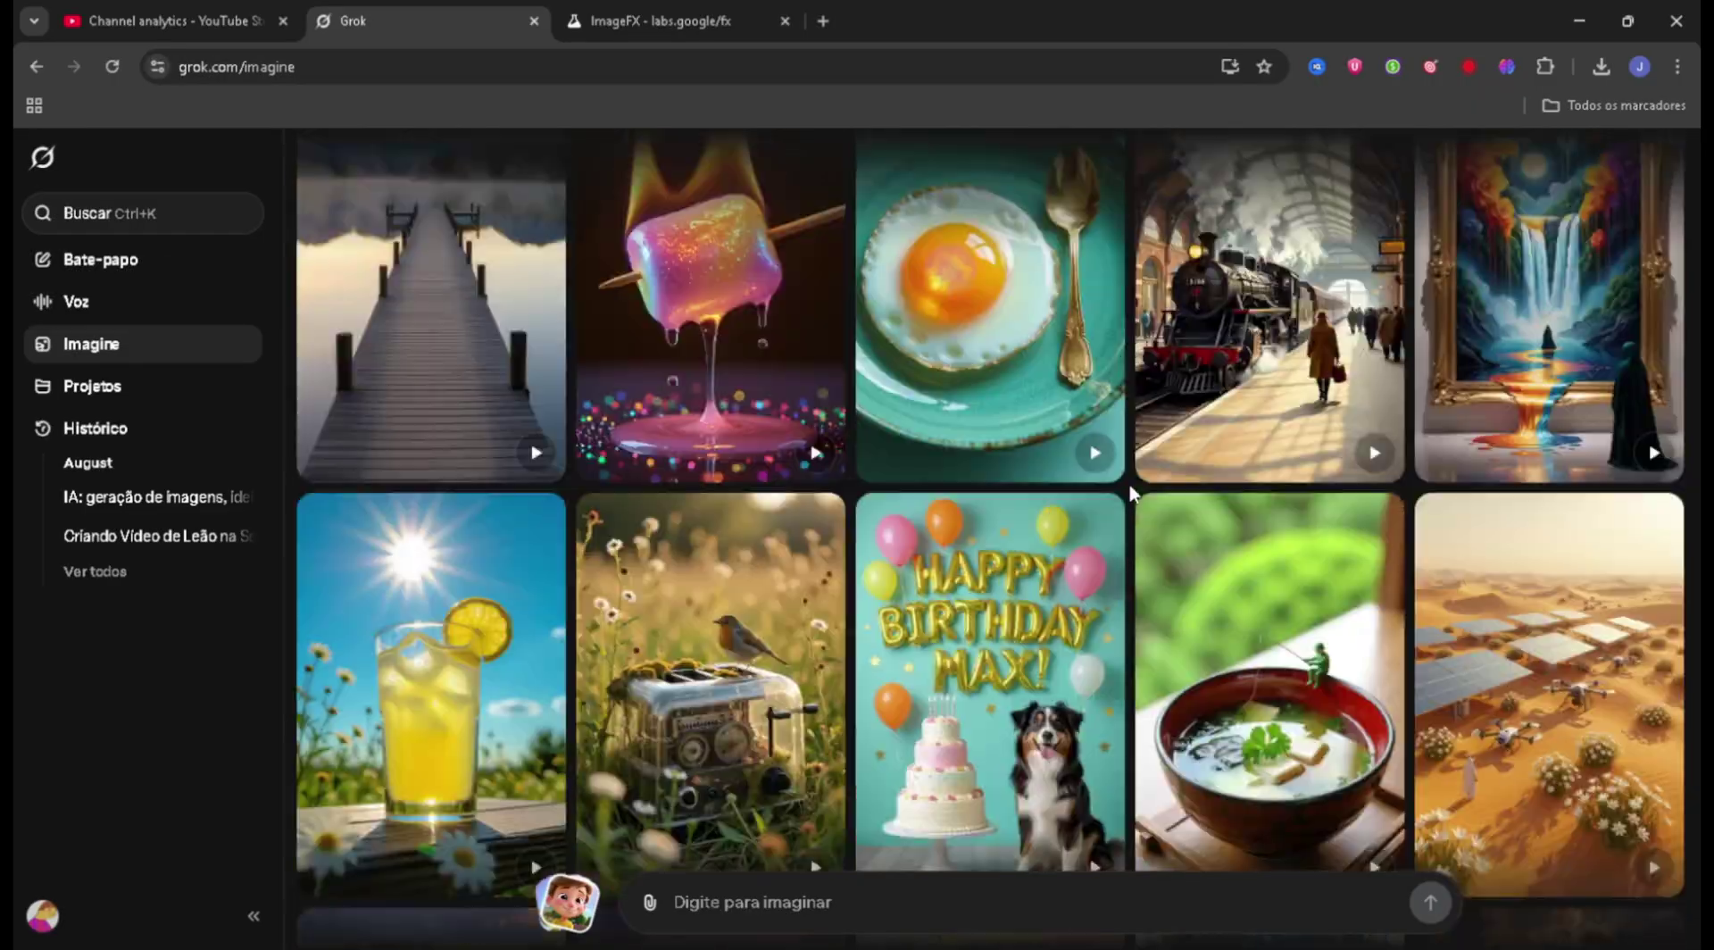
scroll(1294, 448, down, 5)
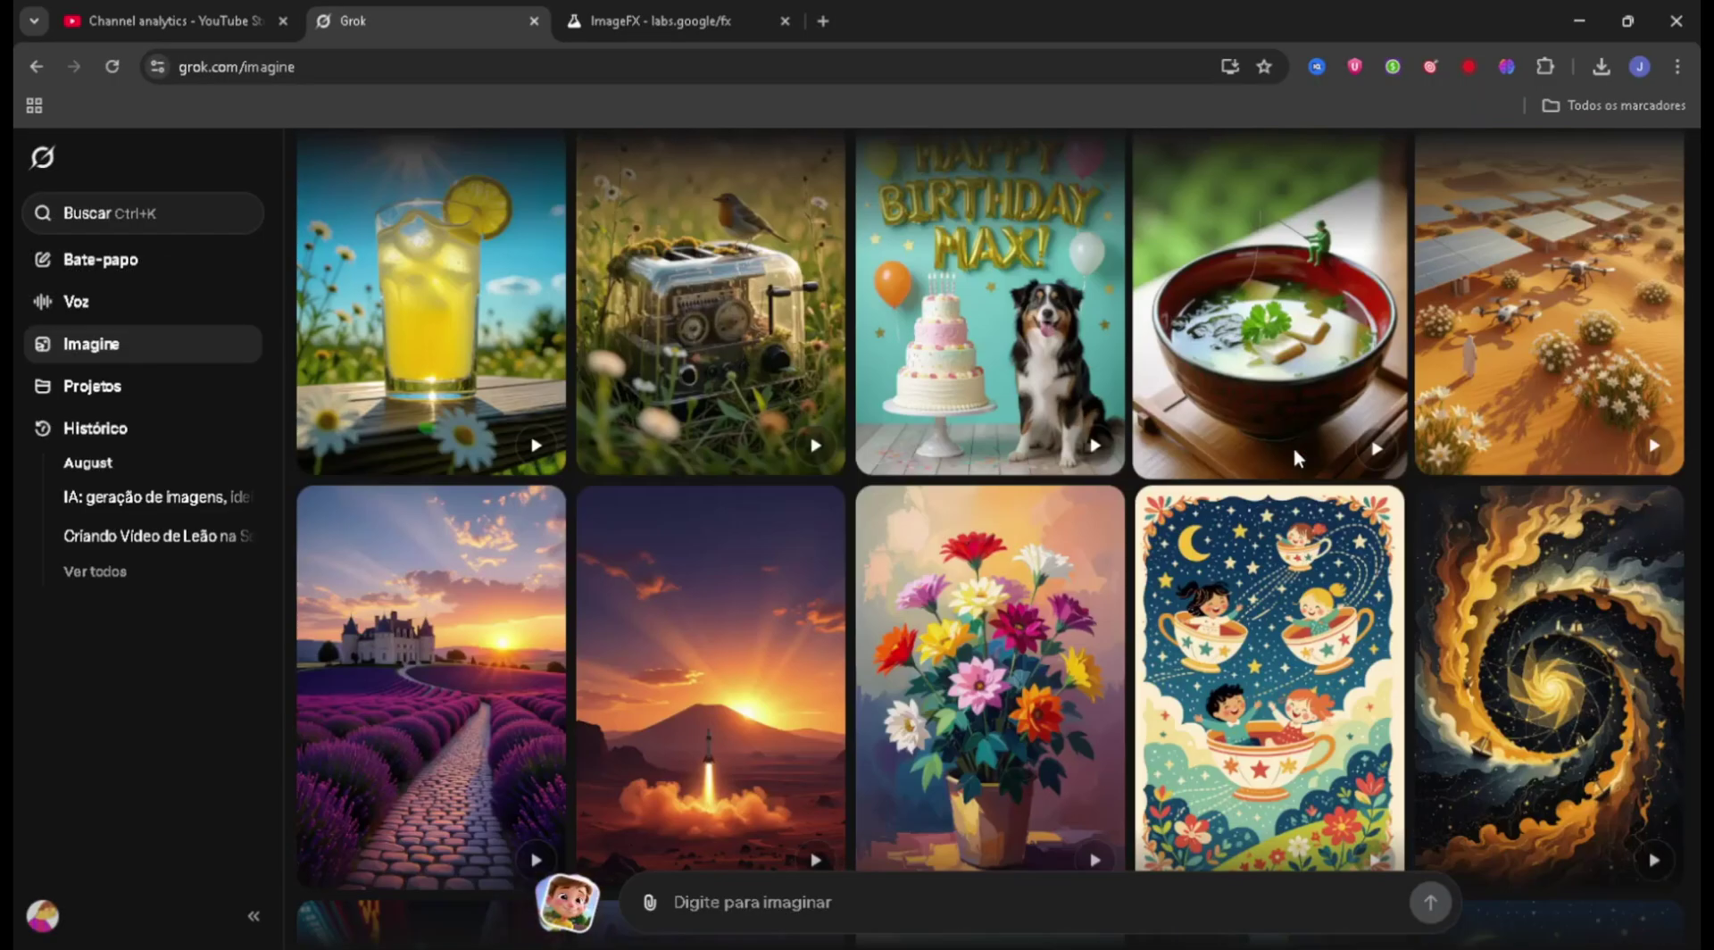
scroll(1006, 660, down, 10)
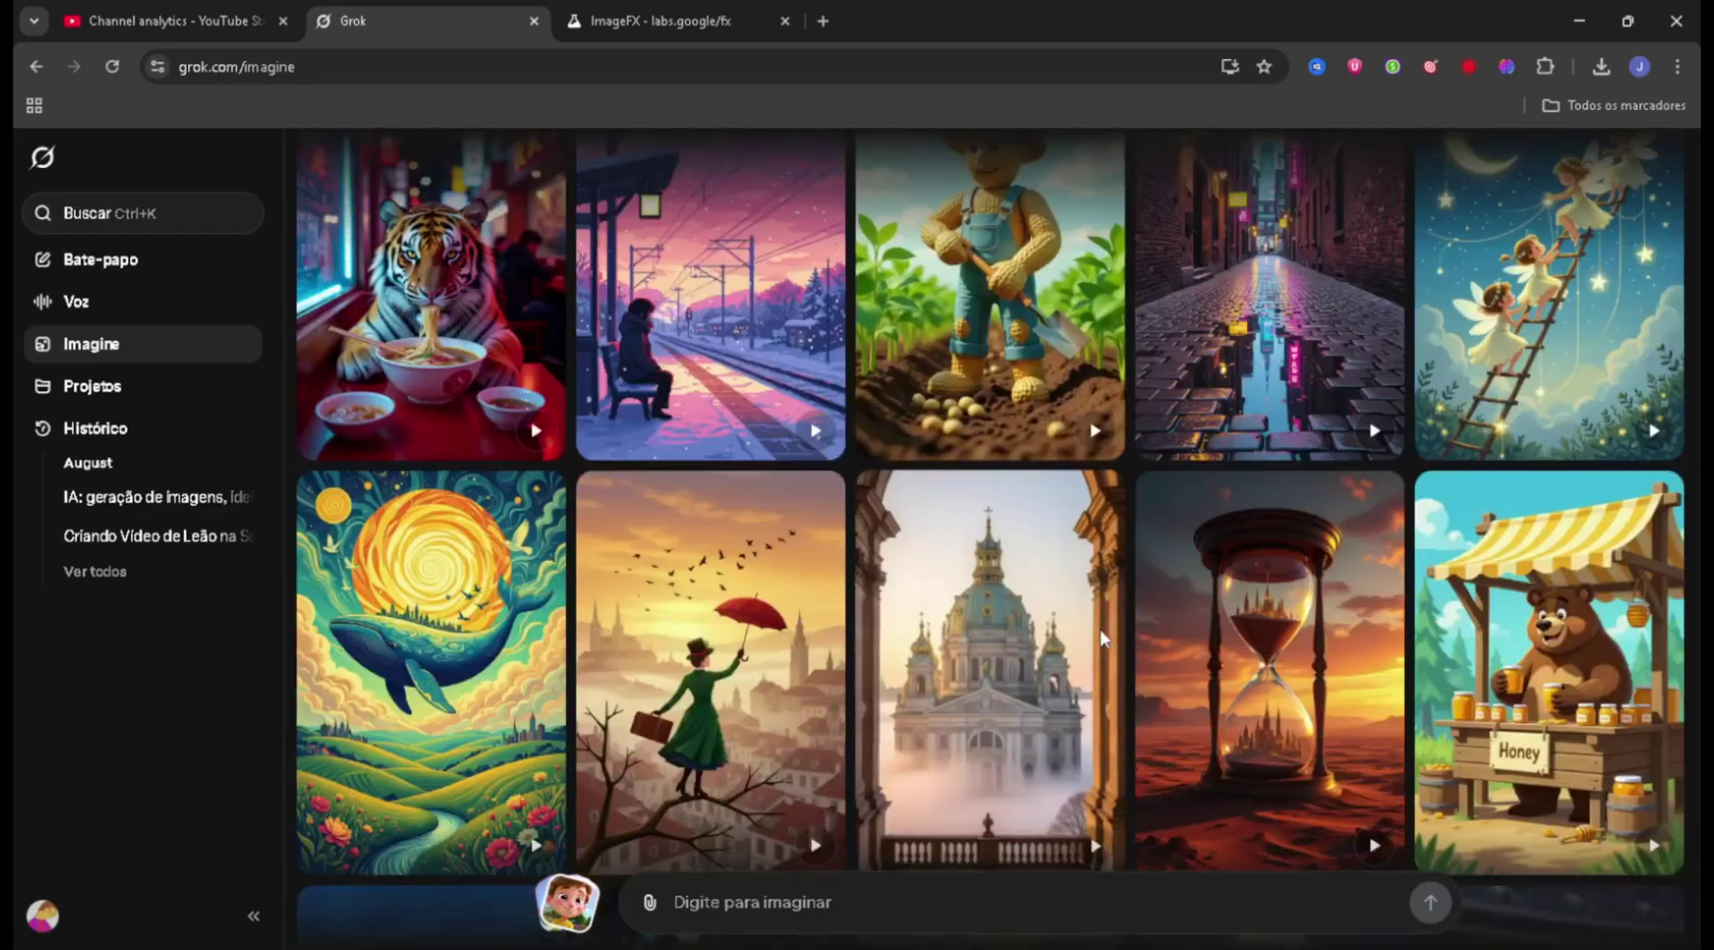
scroll(1116, 616, down, 3)
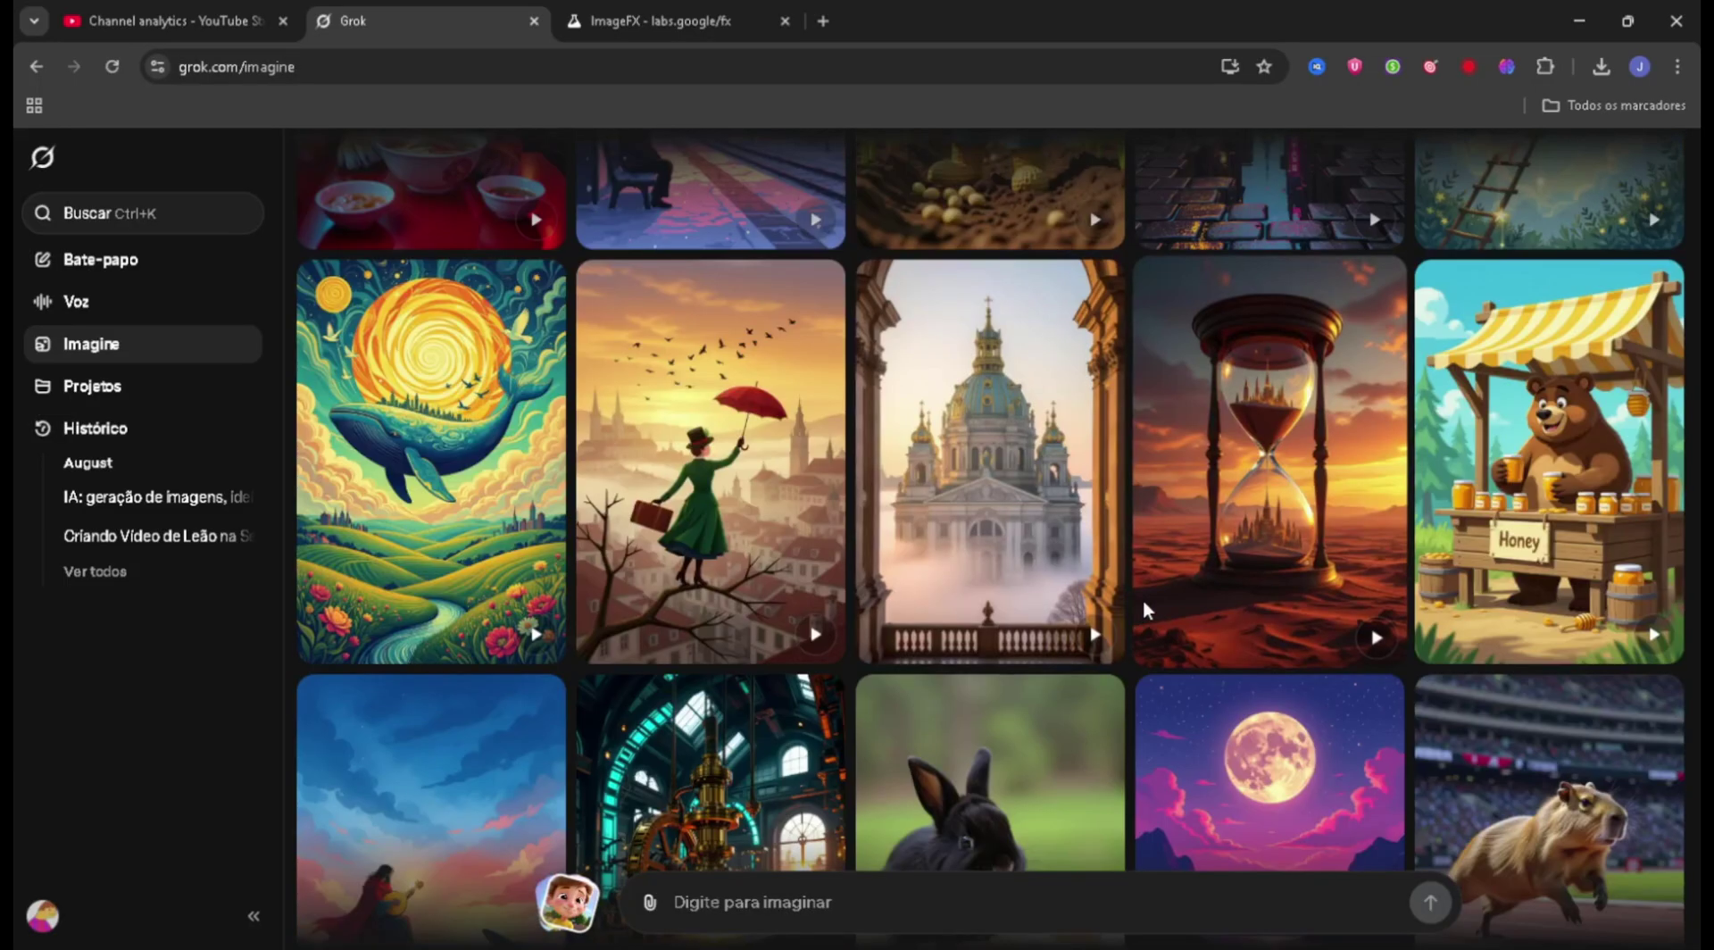
scroll(1146, 599, down, 3)
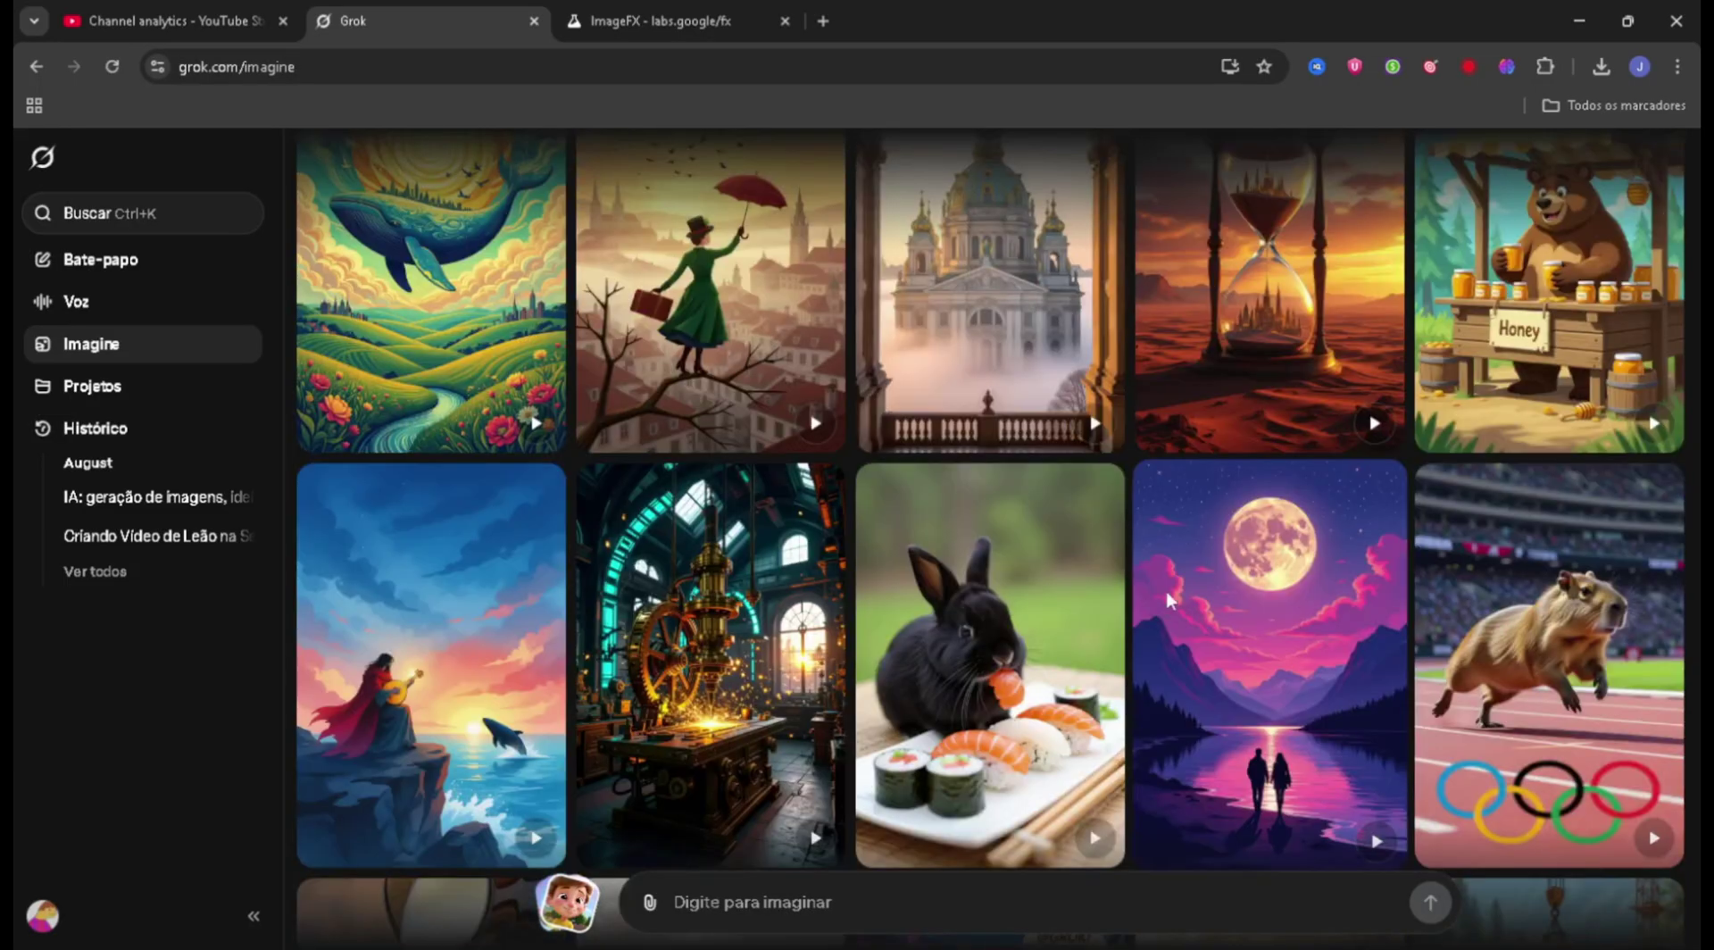
scroll(1239, 591, up, 10)
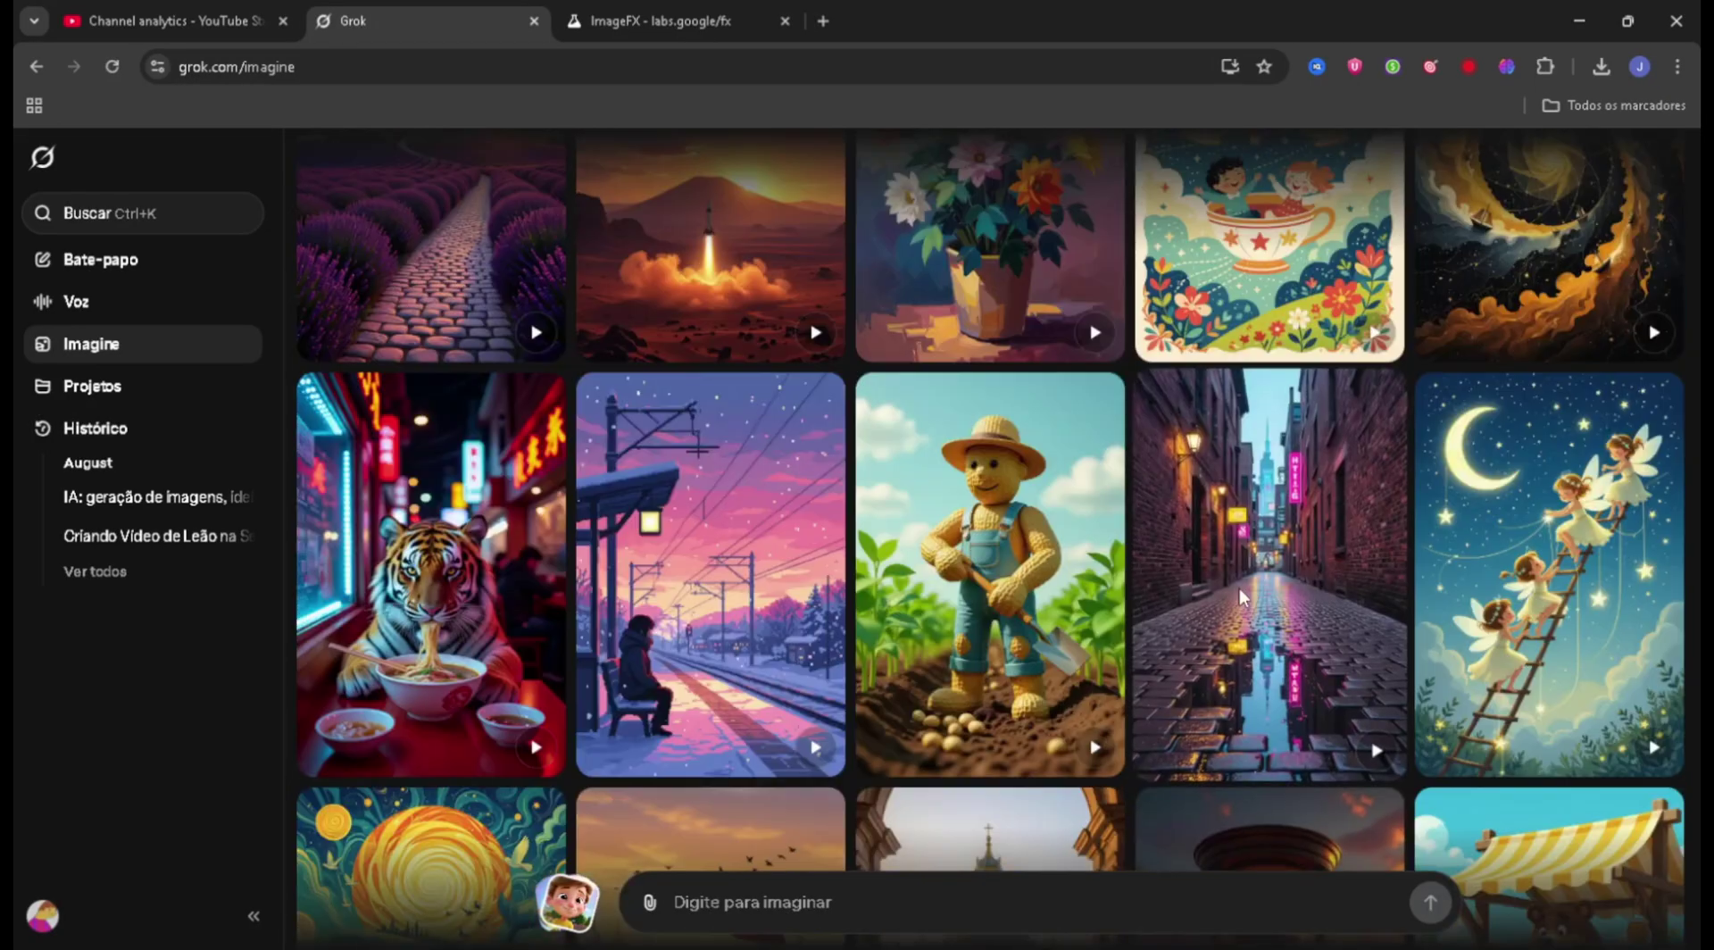
scroll(1240, 587, up, 1)
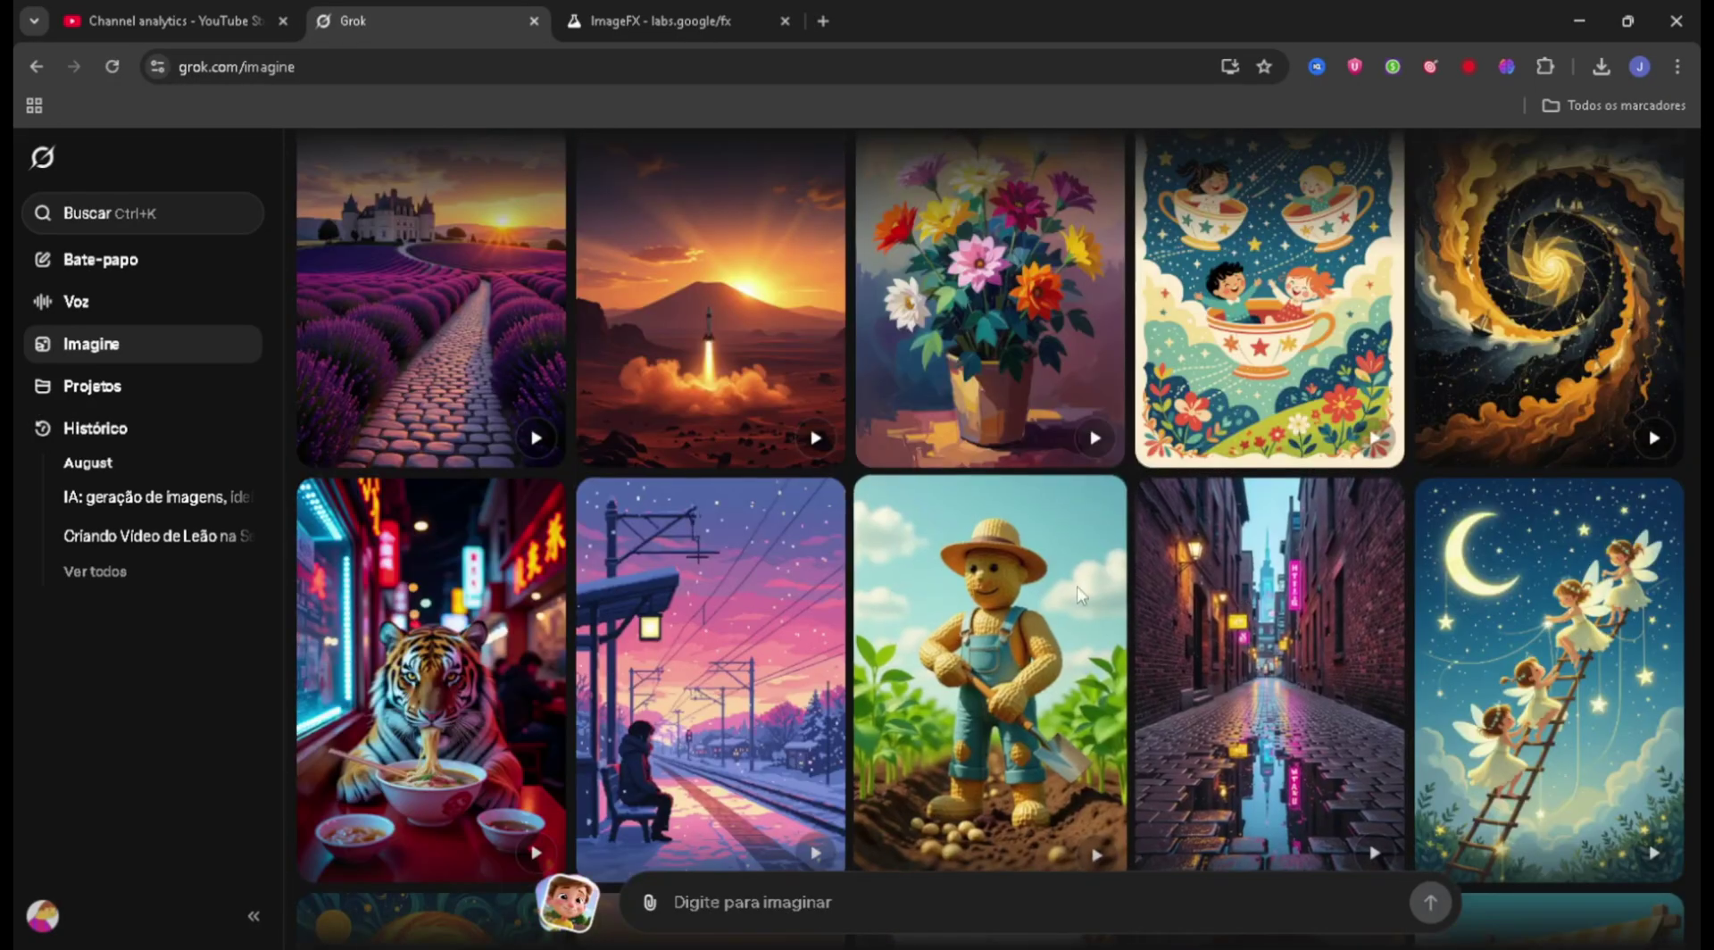
scroll(1037, 623, down, 4)
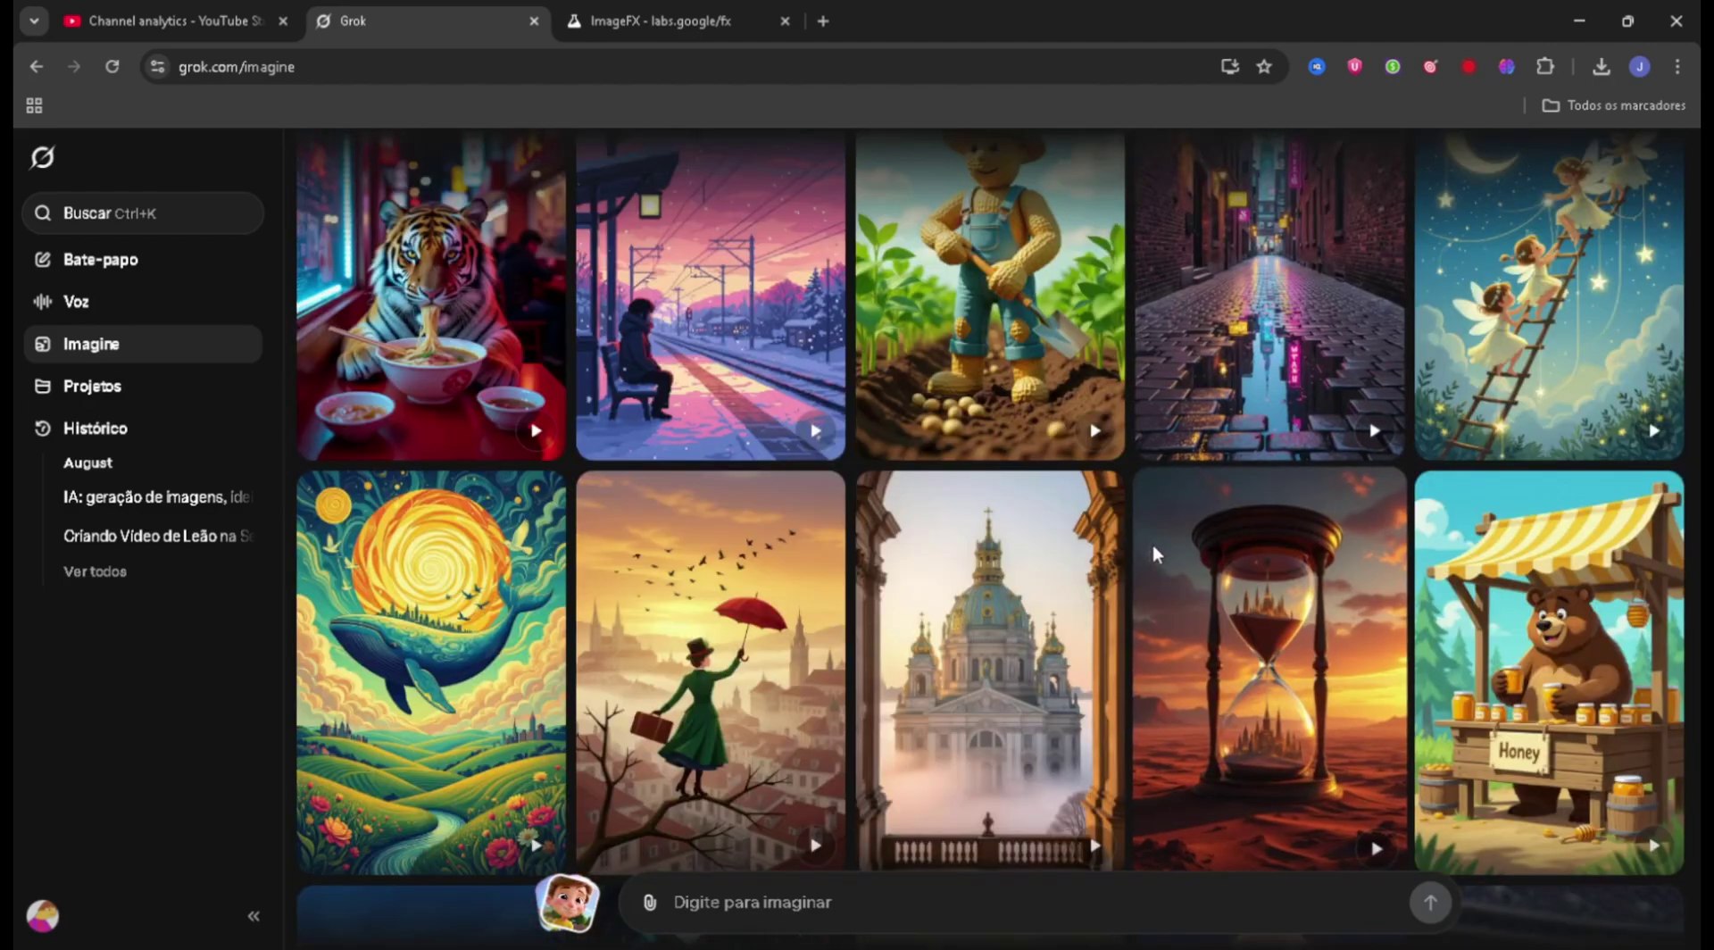
Attach the downloaded Image_fx forest-girl picture from Chrome's downloads to the Grok prompt.
click(1601, 66)
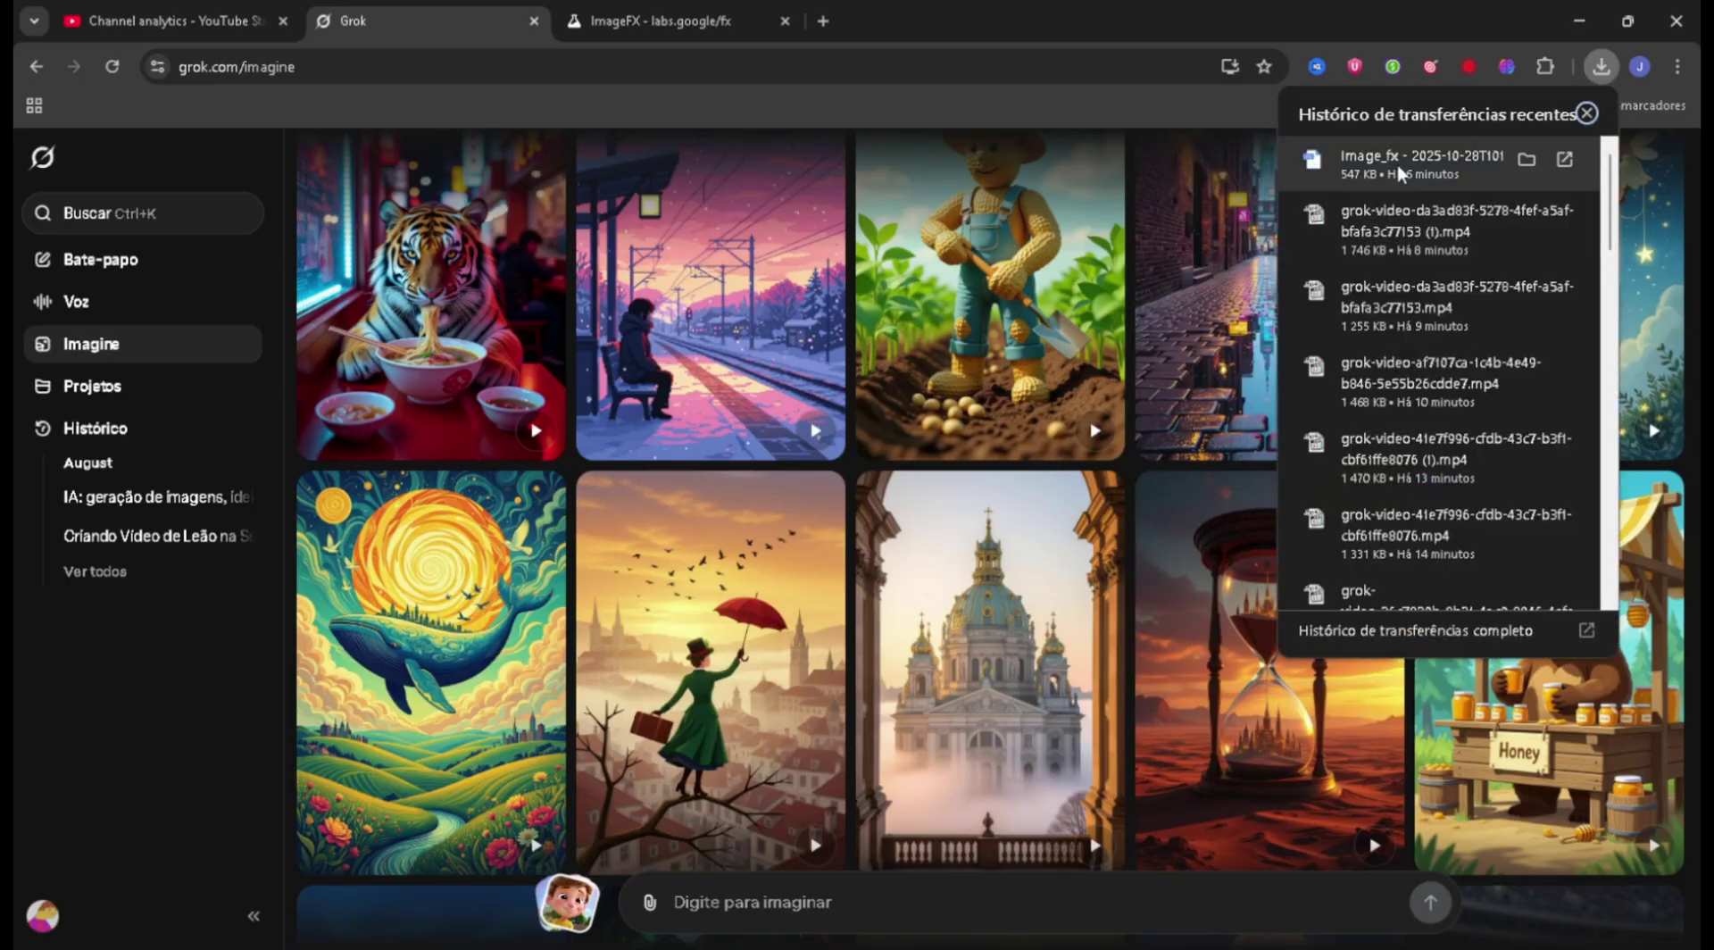
drag(1400, 173, 1007, 517)
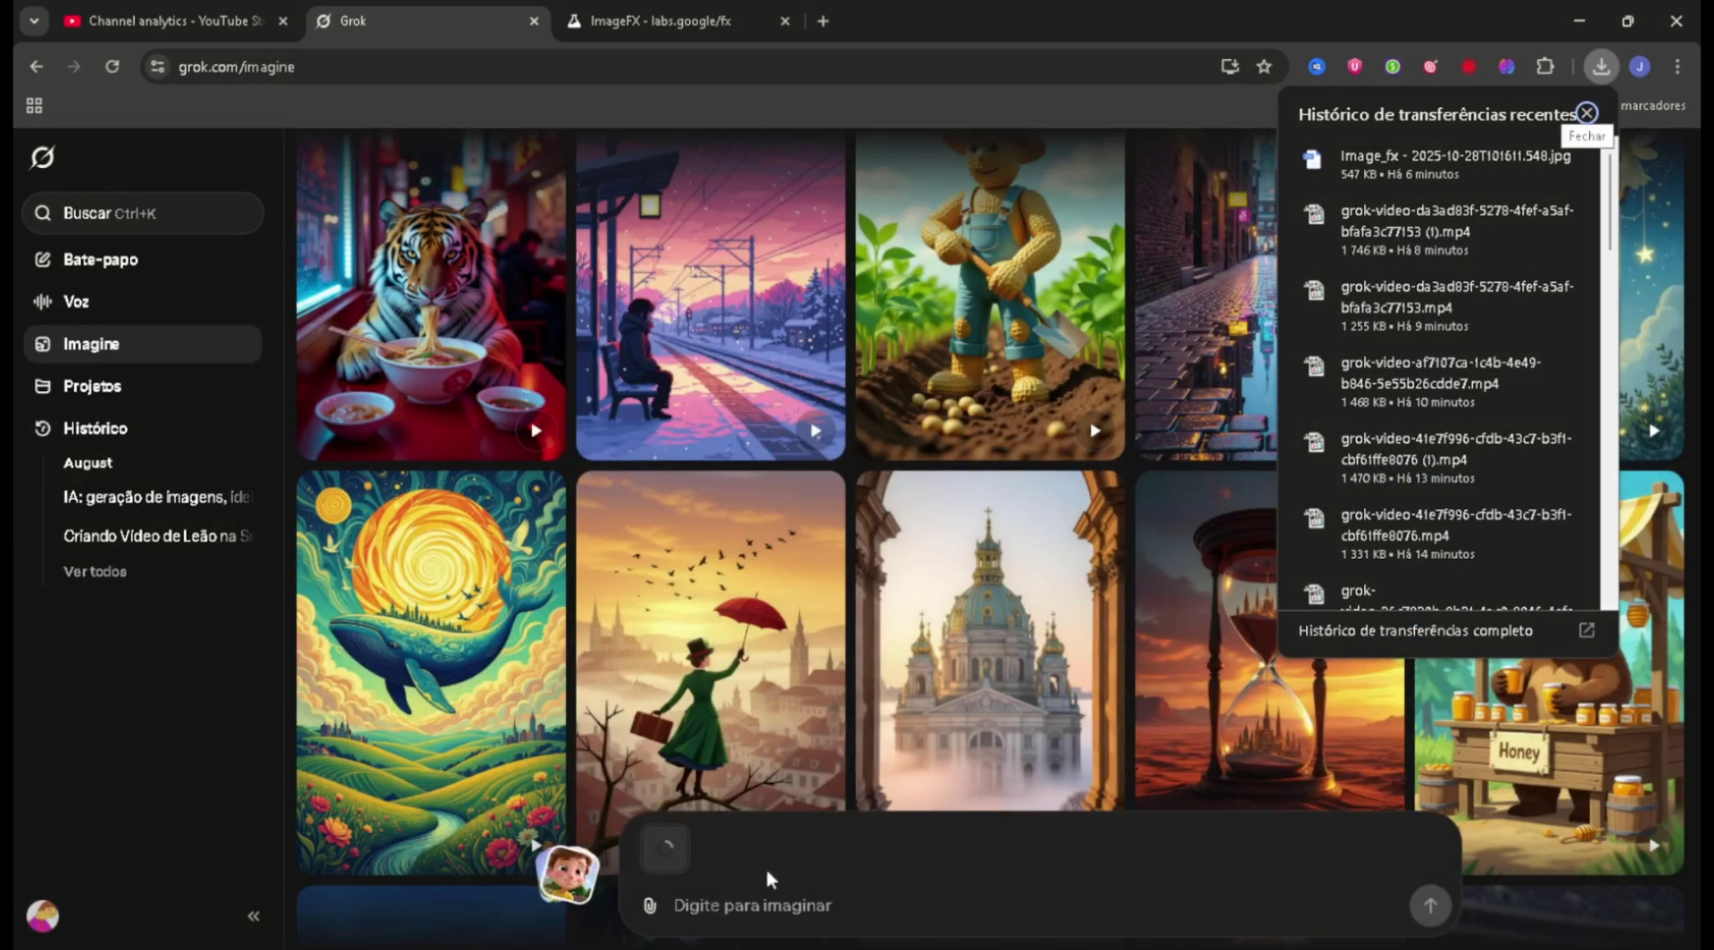
click(722, 900)
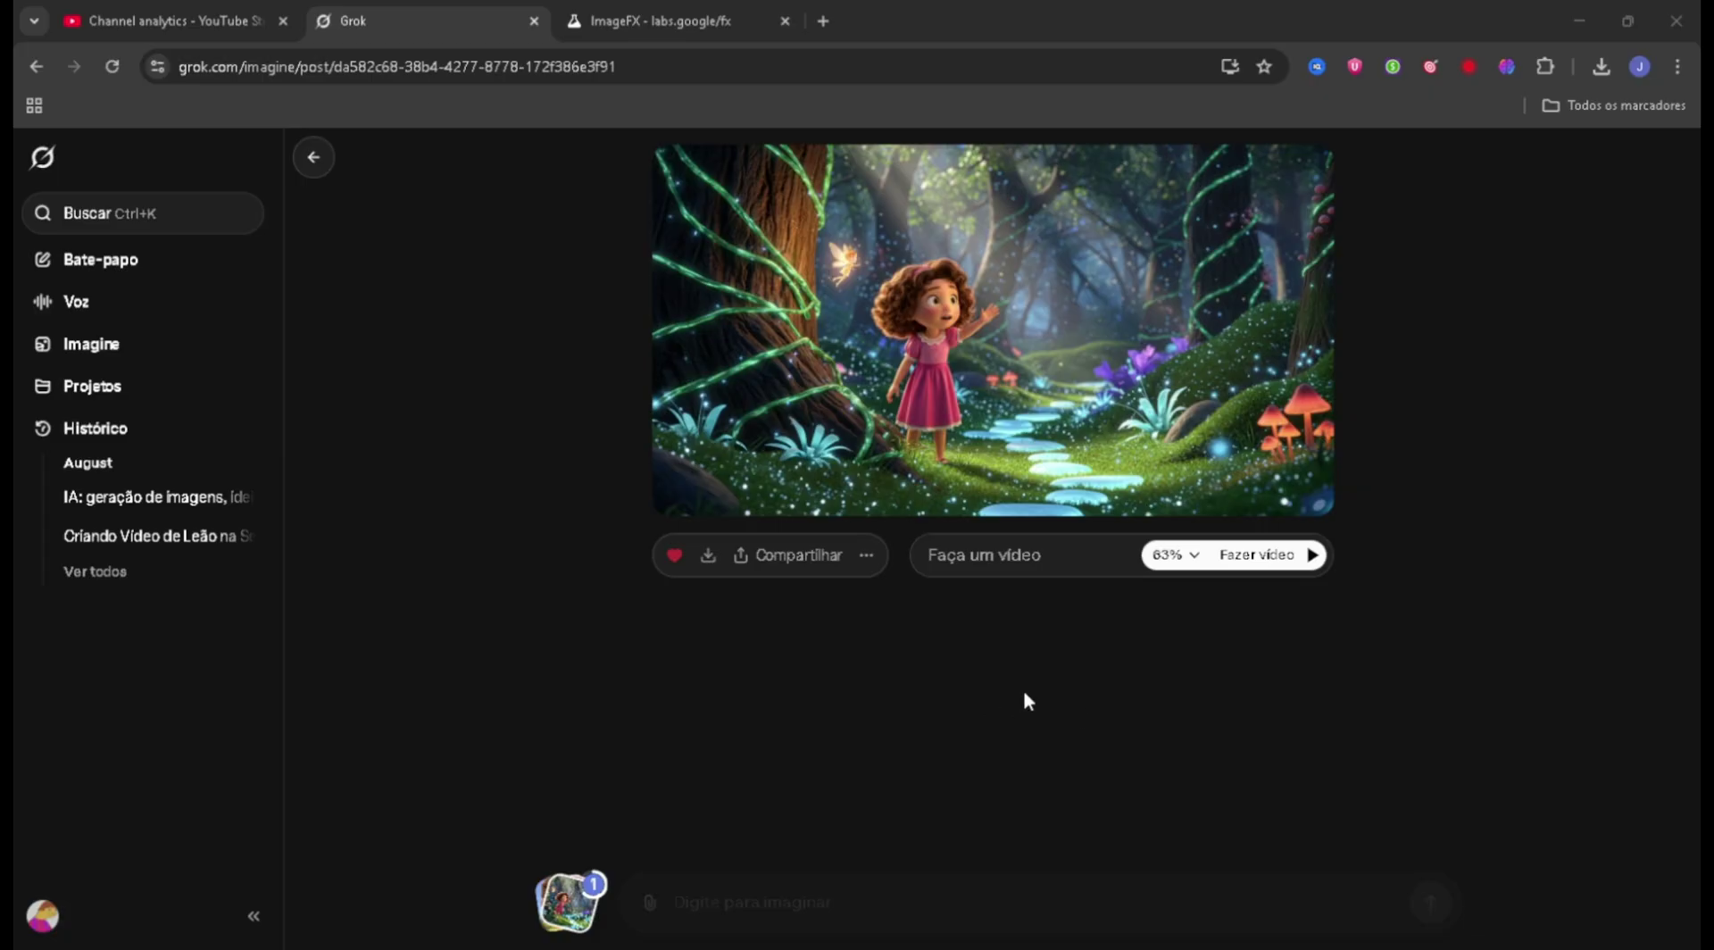
Paste Lili's introduction prompt into 'Faça um vídeo' and download the resulting 3.2 MB MP4.
click(987, 561)
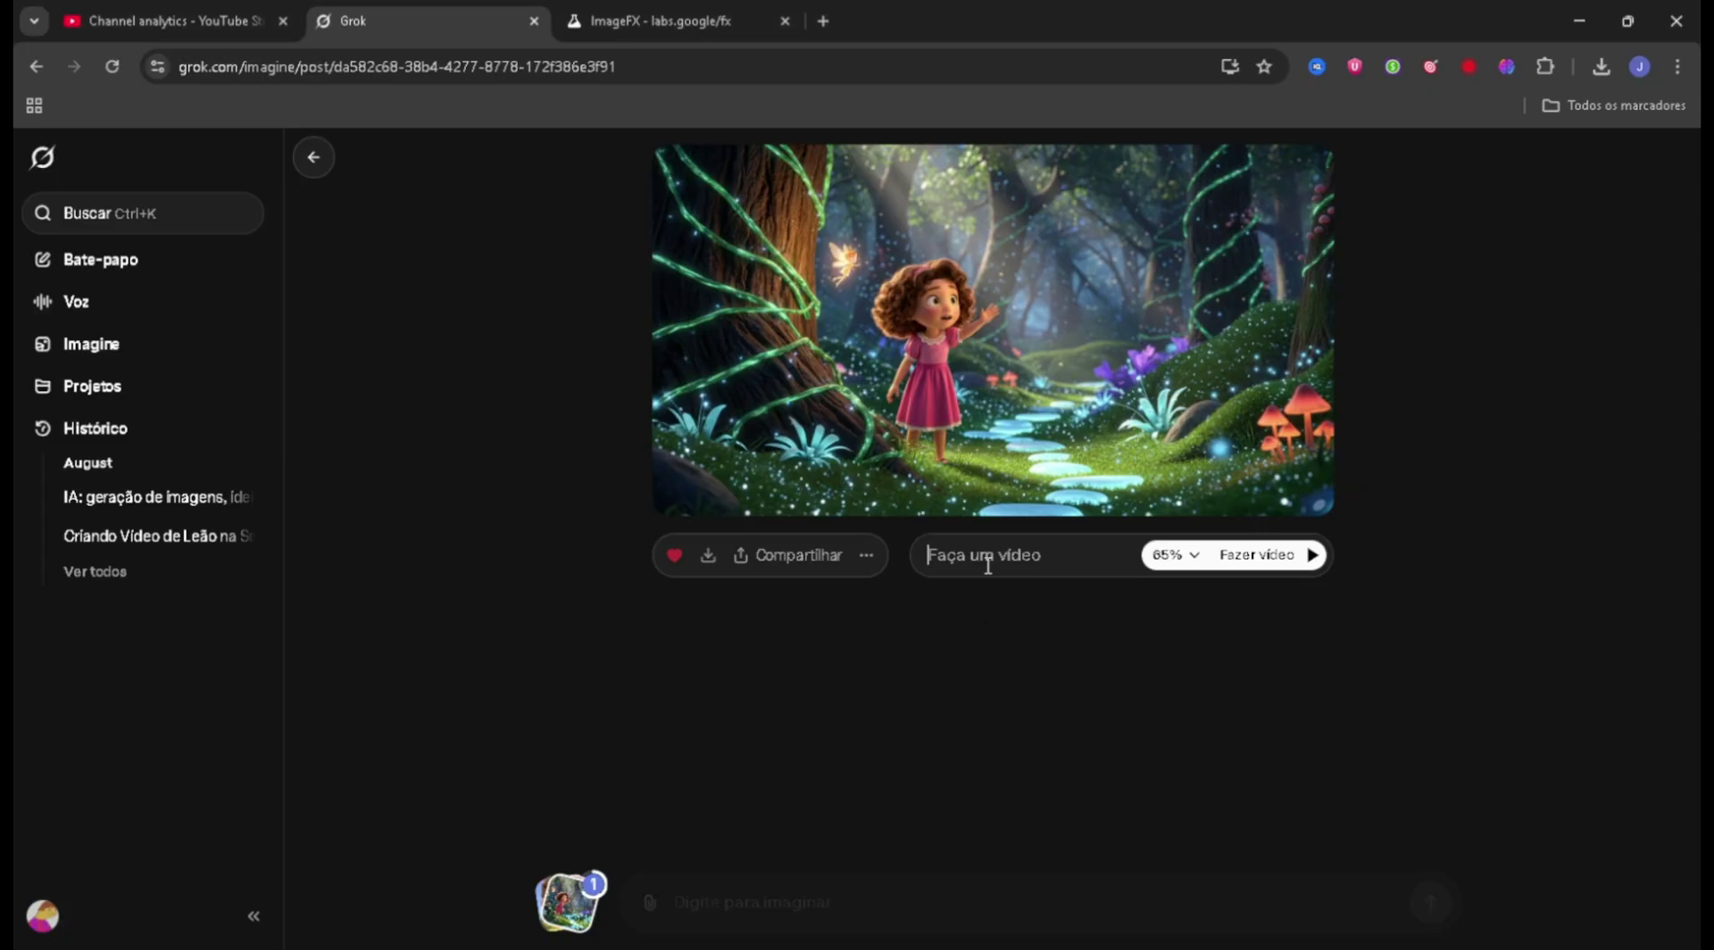
key(ctrl+v)
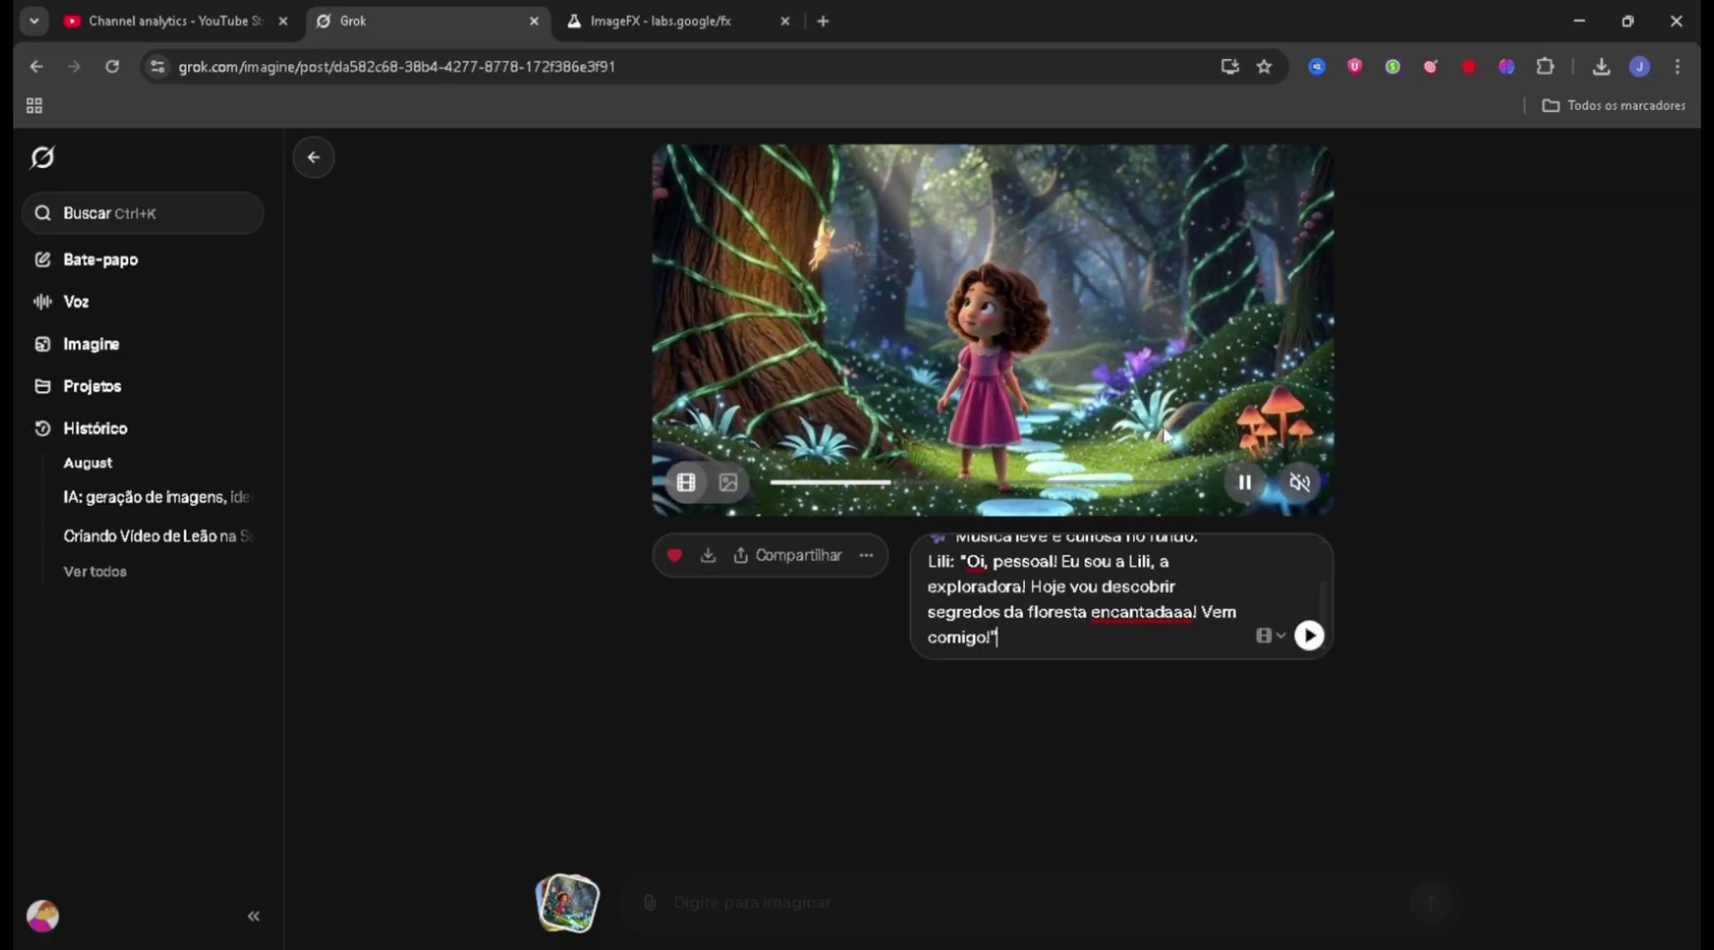
click(708, 555)
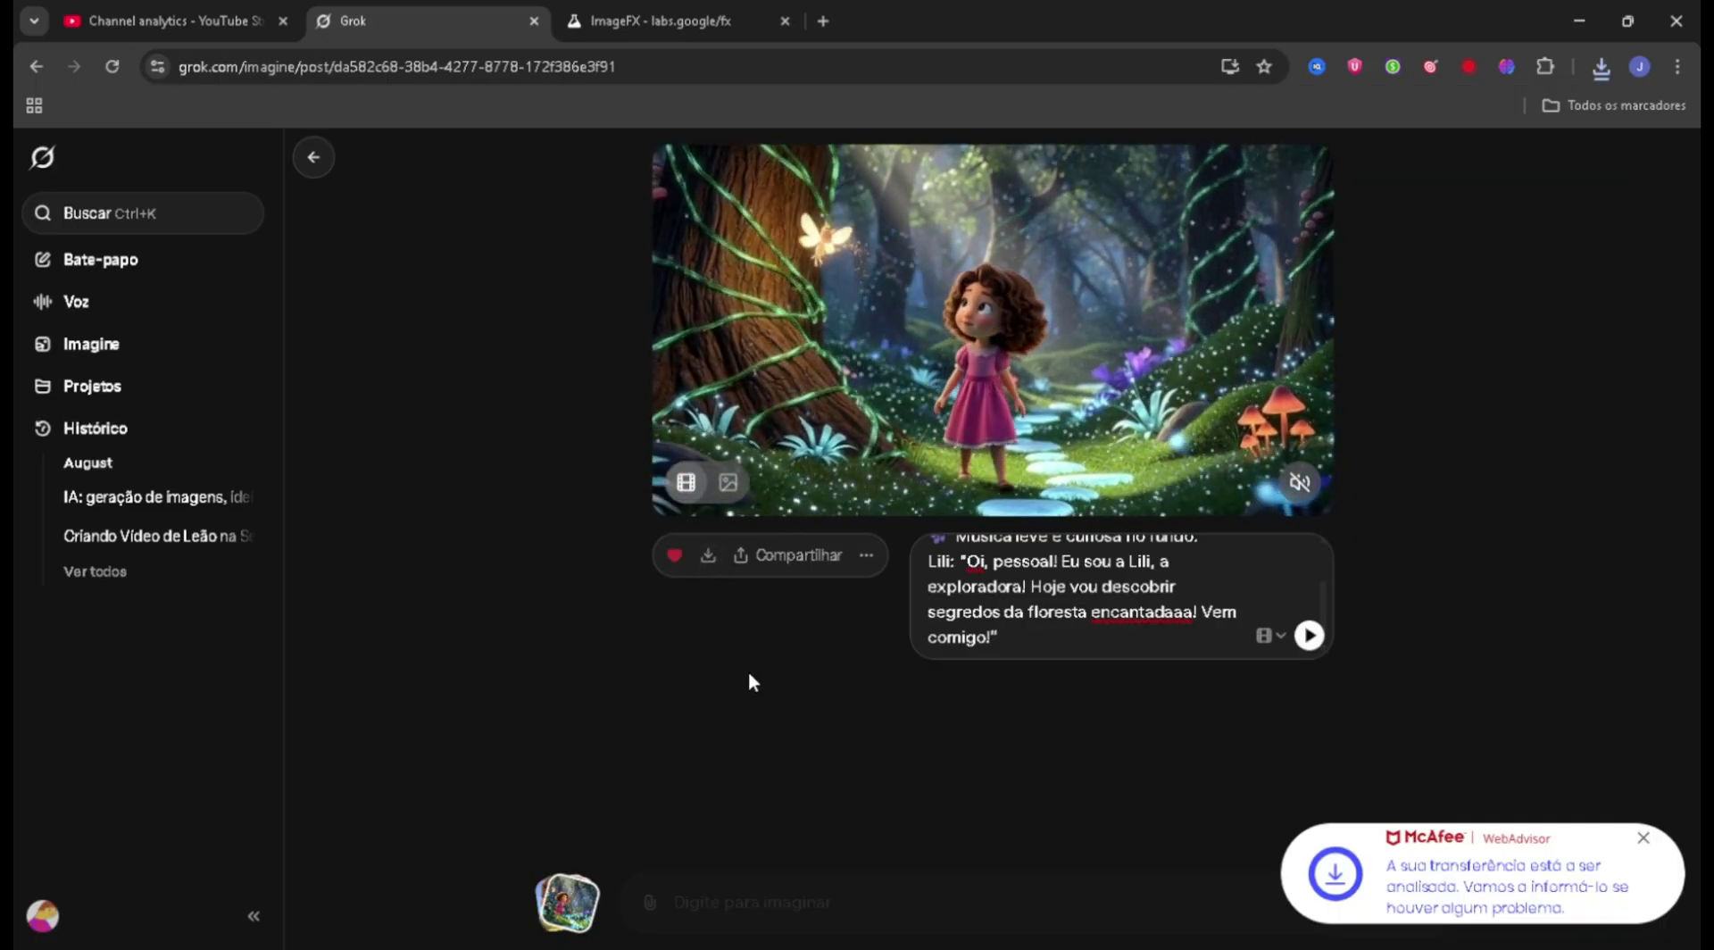
scroll(1298, 611, up, 2)
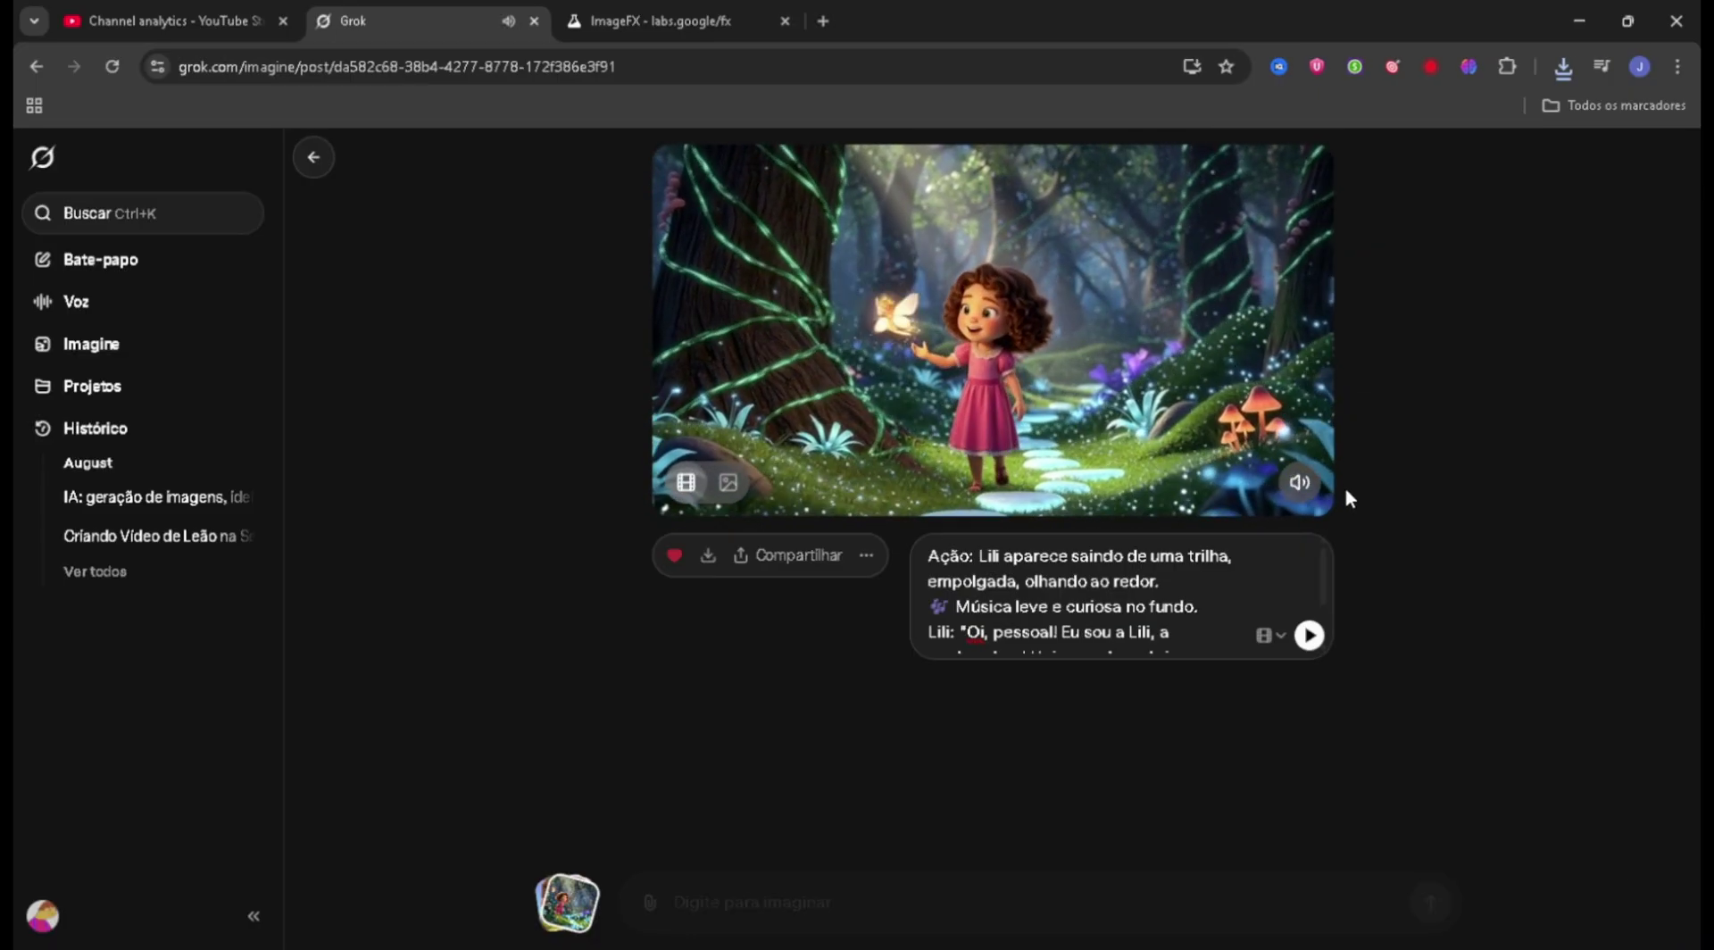
Regenerate the Lili forest video, play it with sound, then mute it.
mouse_move(1328, 498)
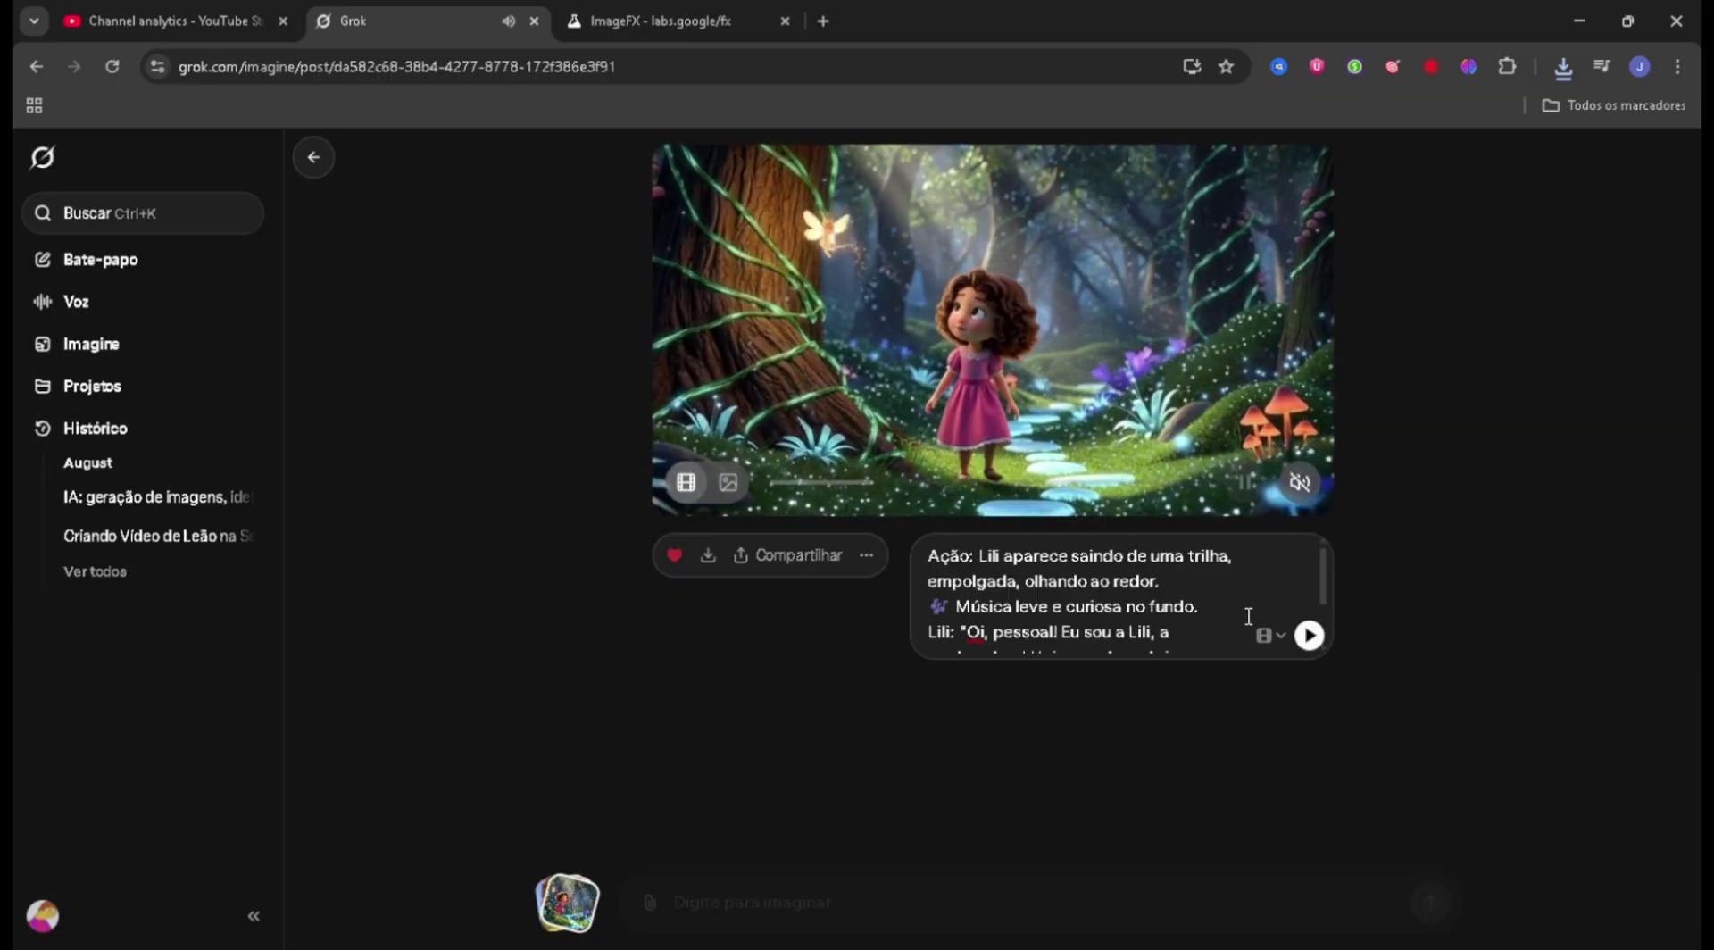
click(1309, 635)
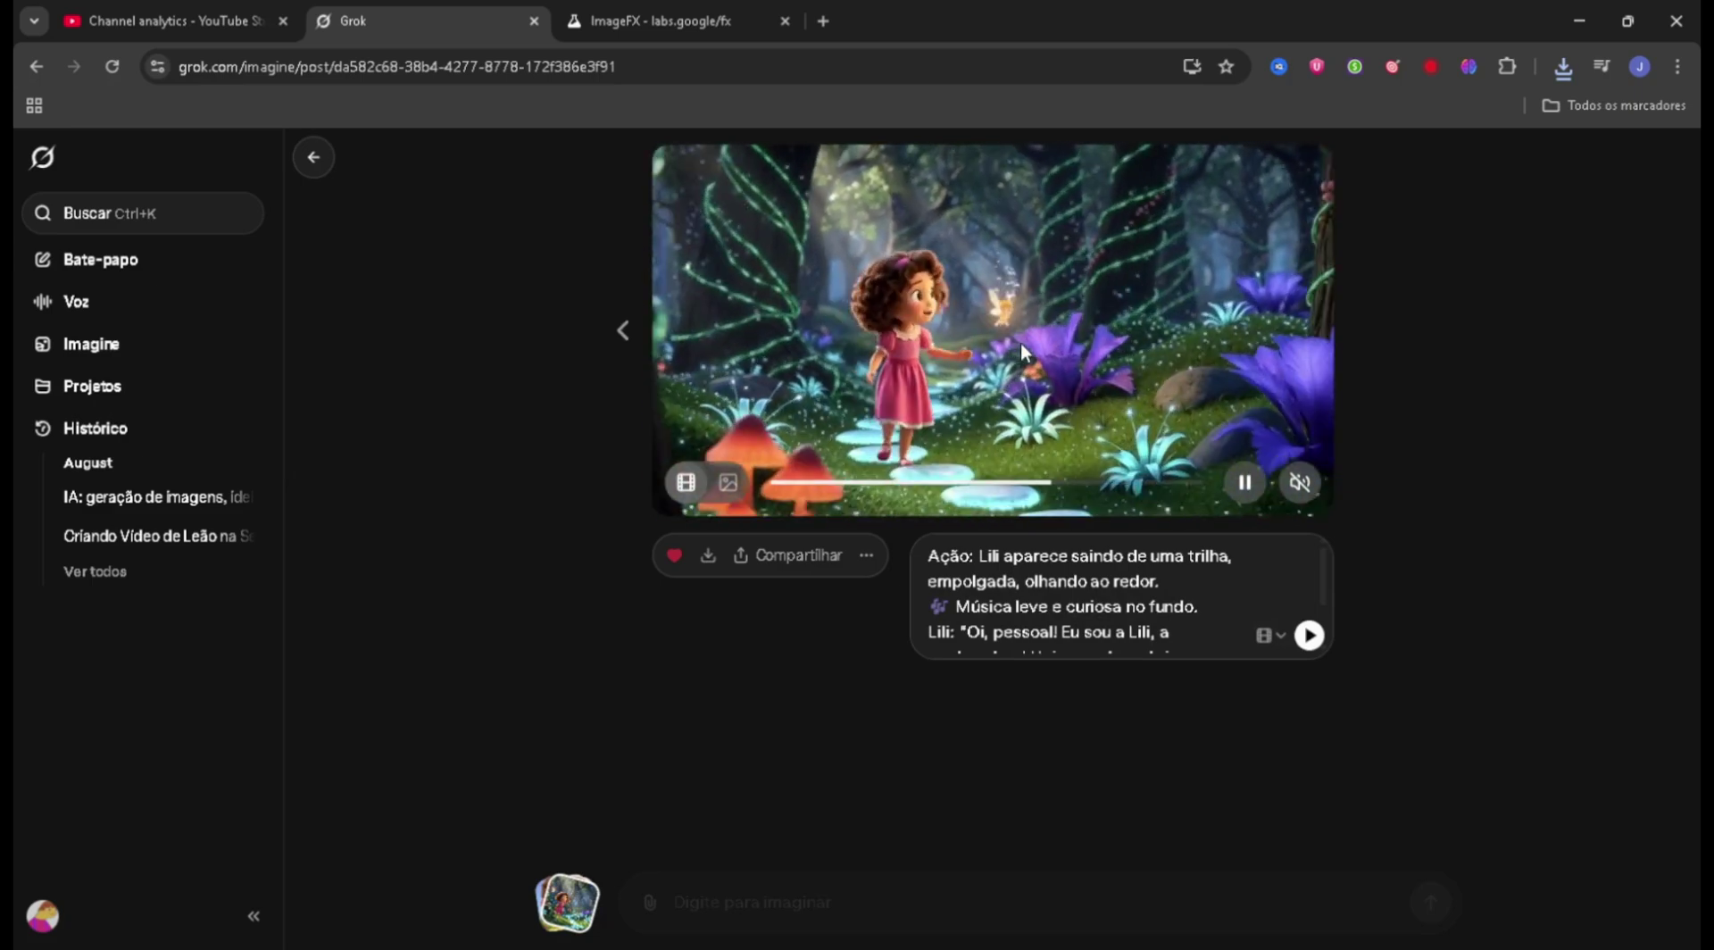
click(1300, 482)
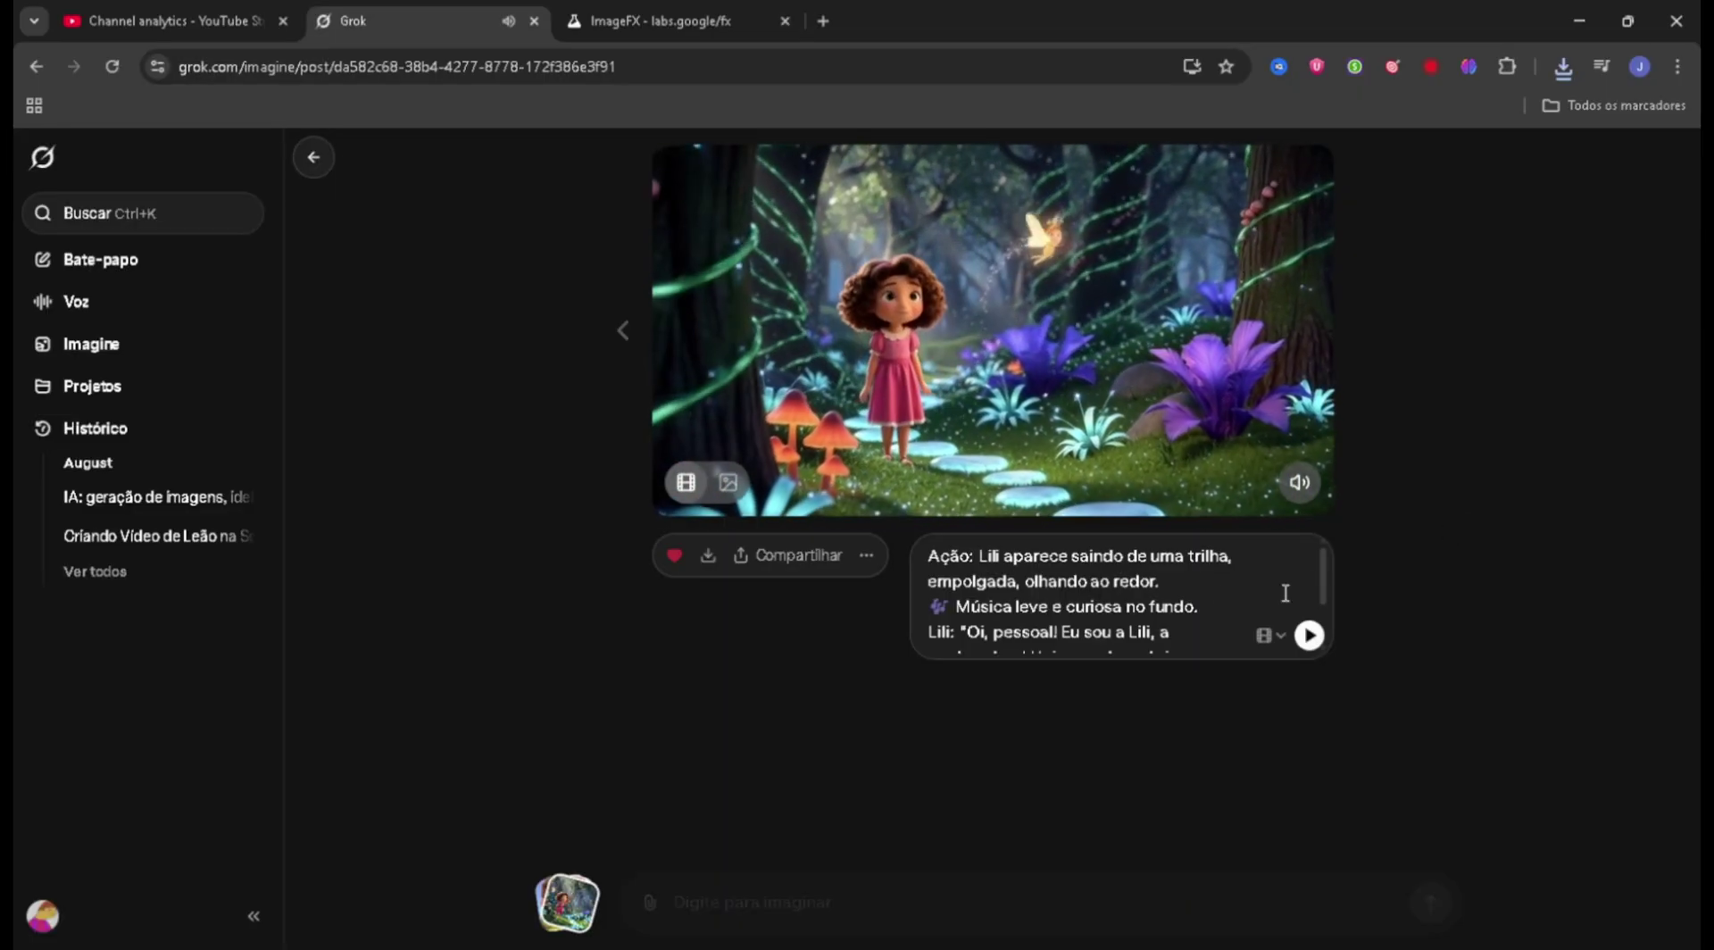
mouse_move(1240, 484)
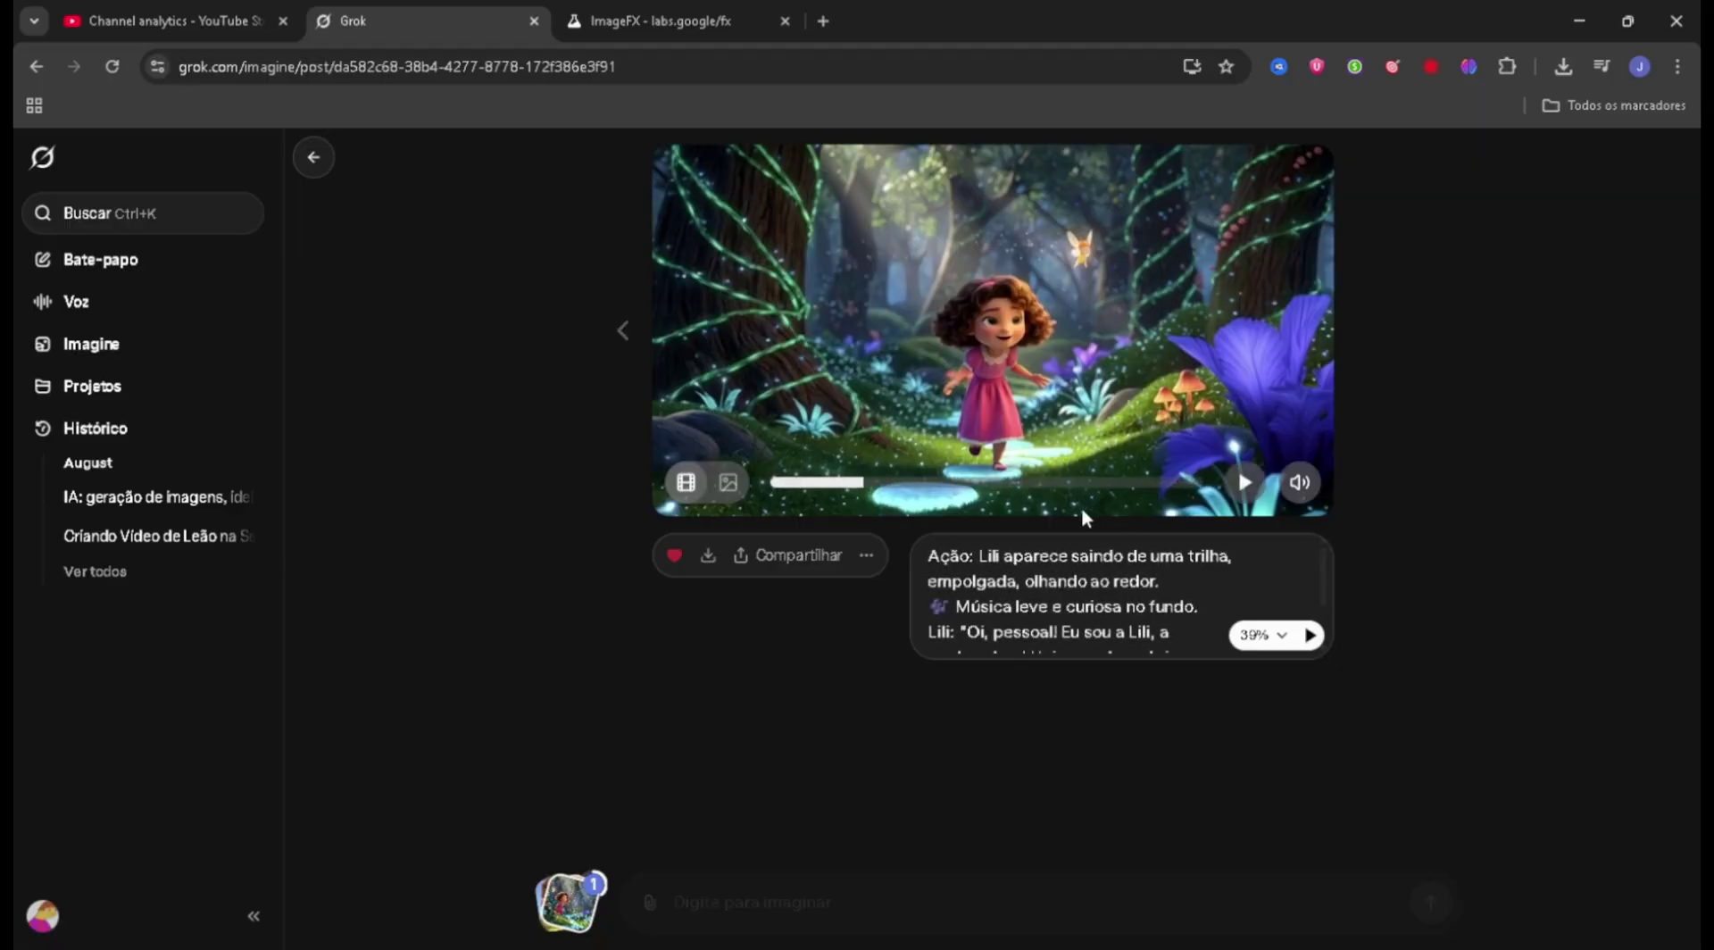
click(1246, 485)
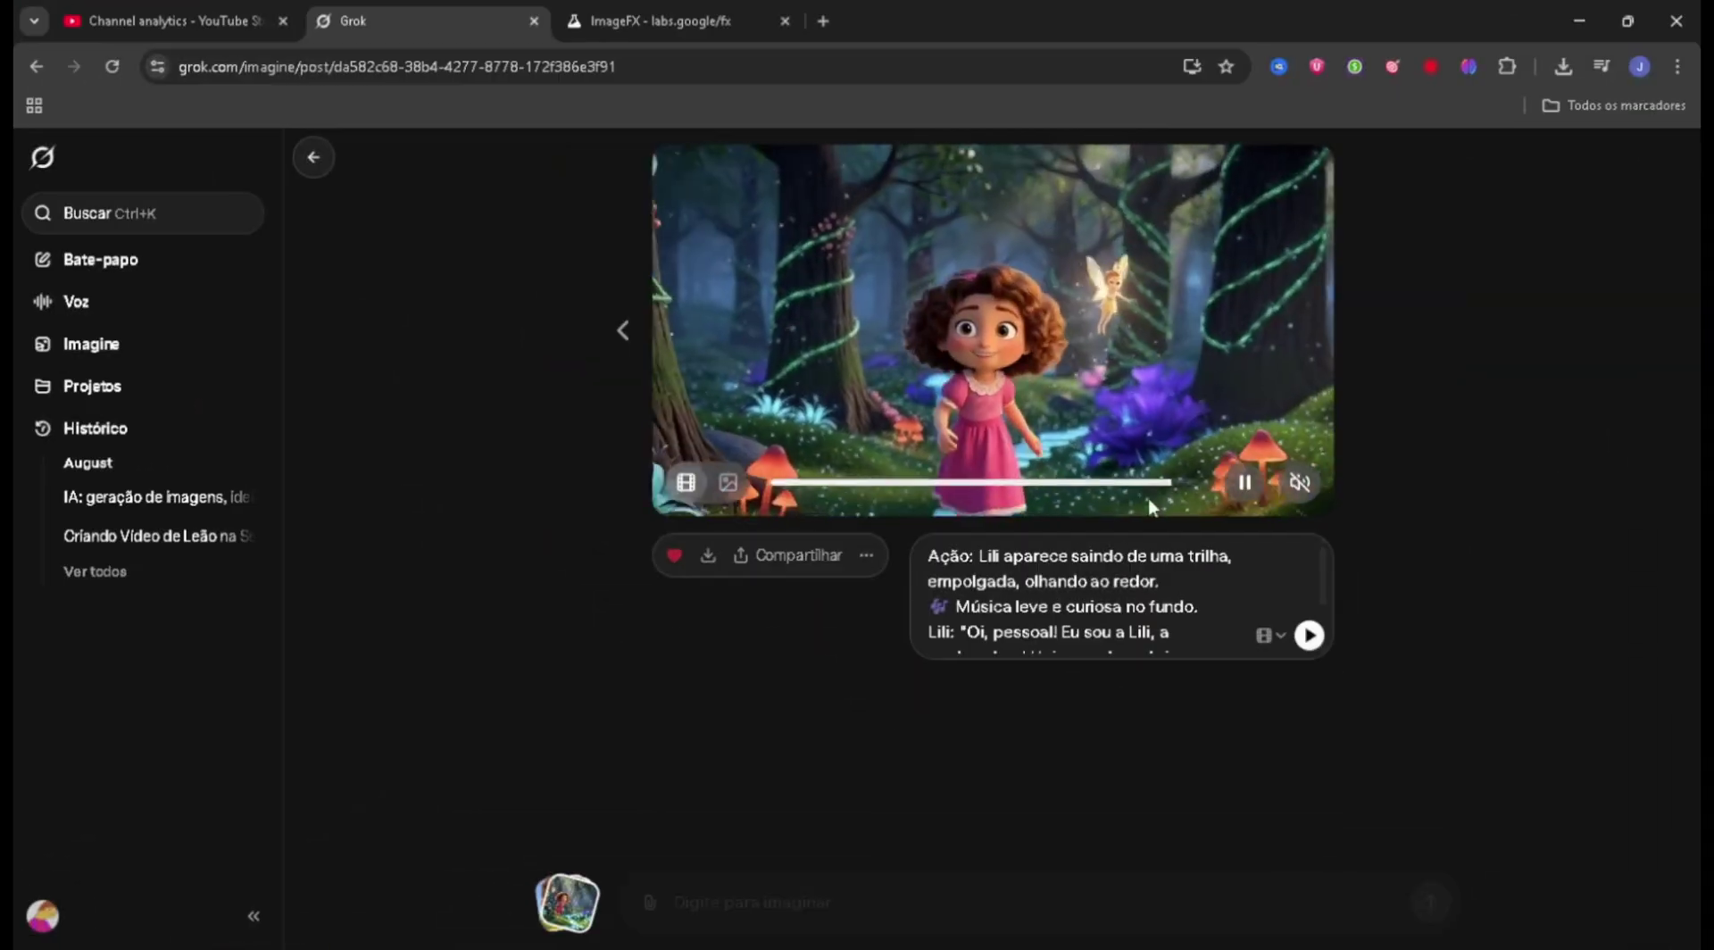
click(1300, 482)
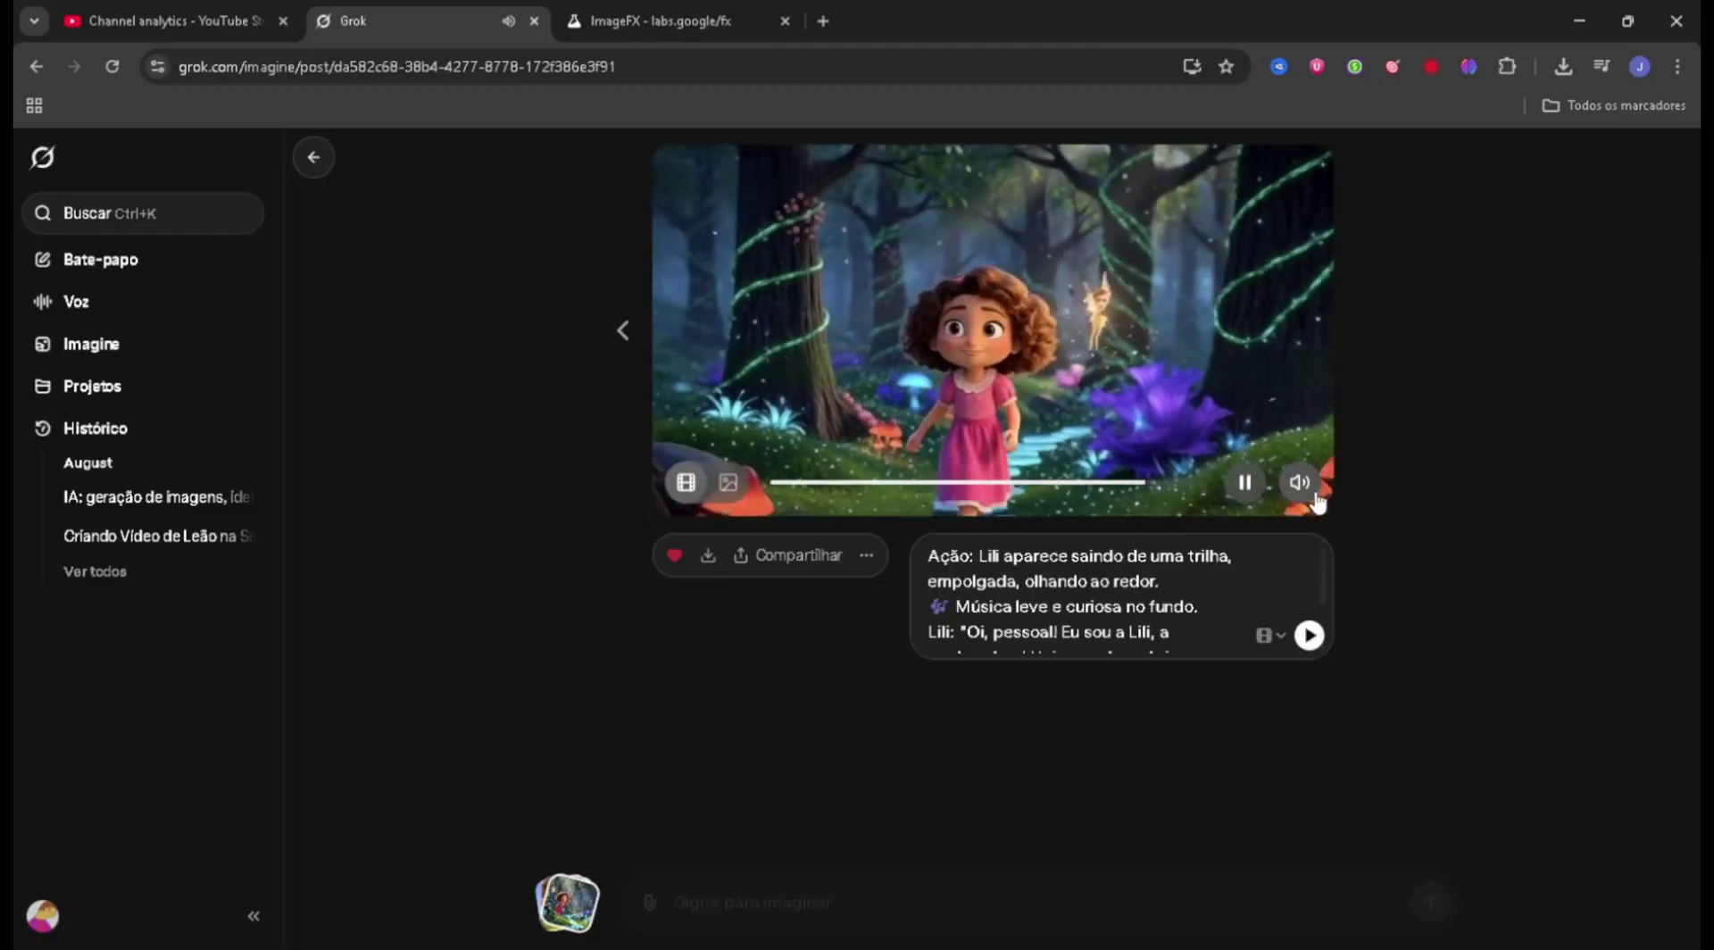
click(1311, 497)
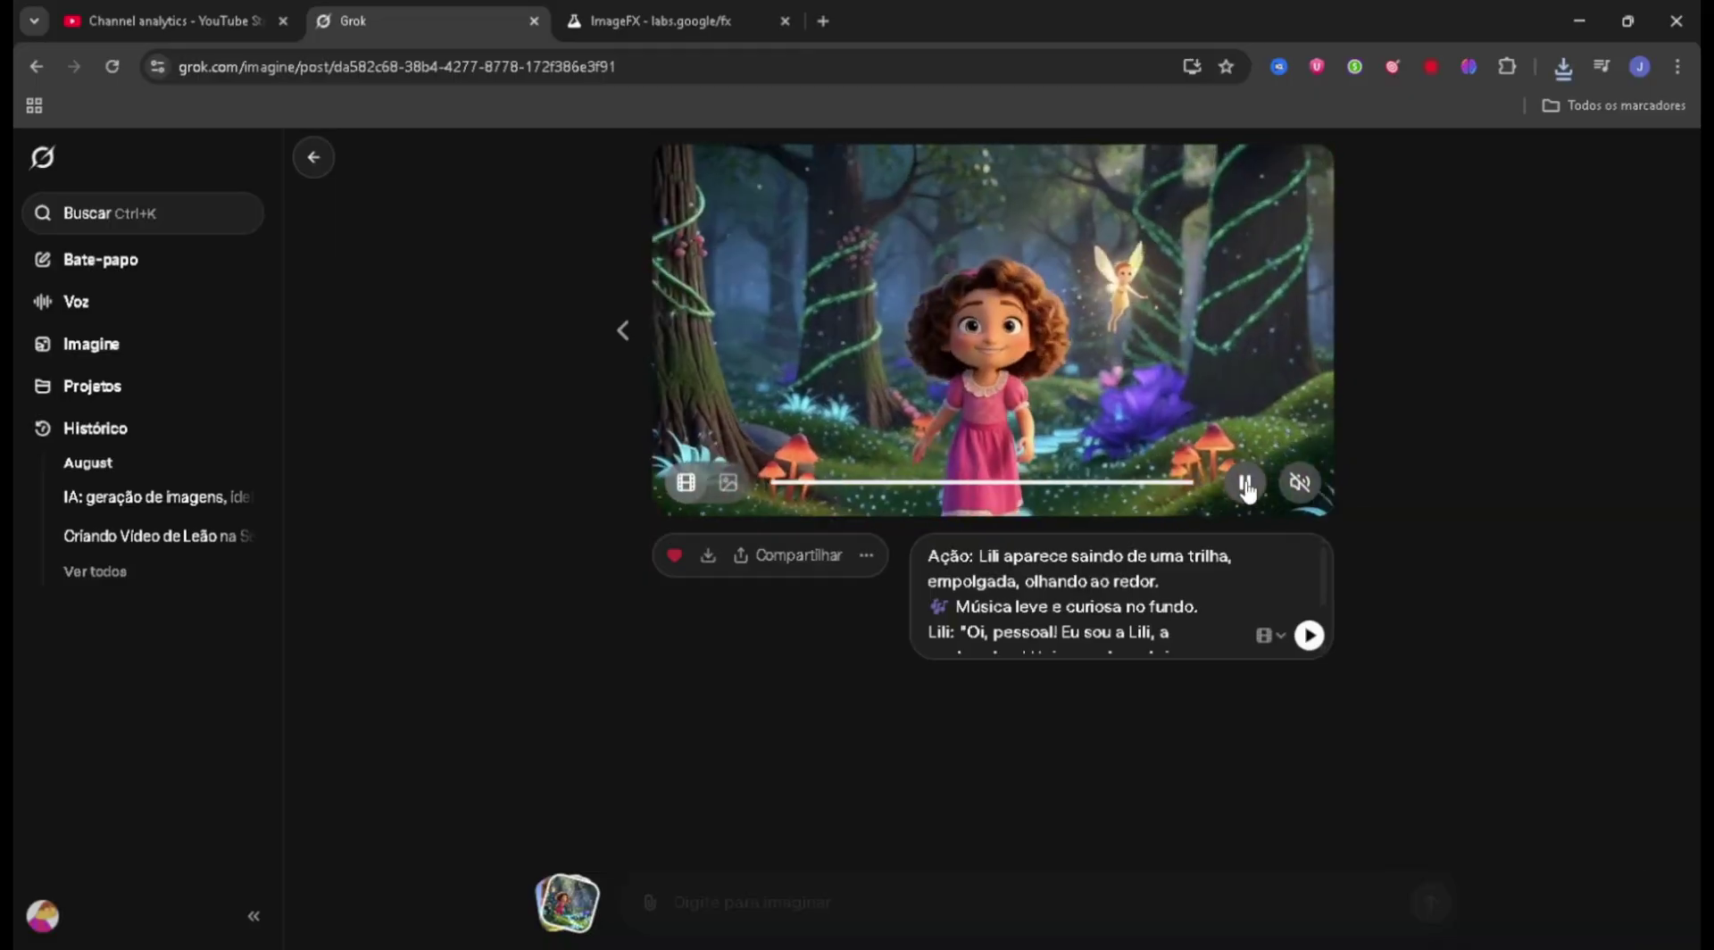
Copy the current Lili frame with 'Copiar frame do vídeo' and go back to Favoritos.
right_click(1048, 378)
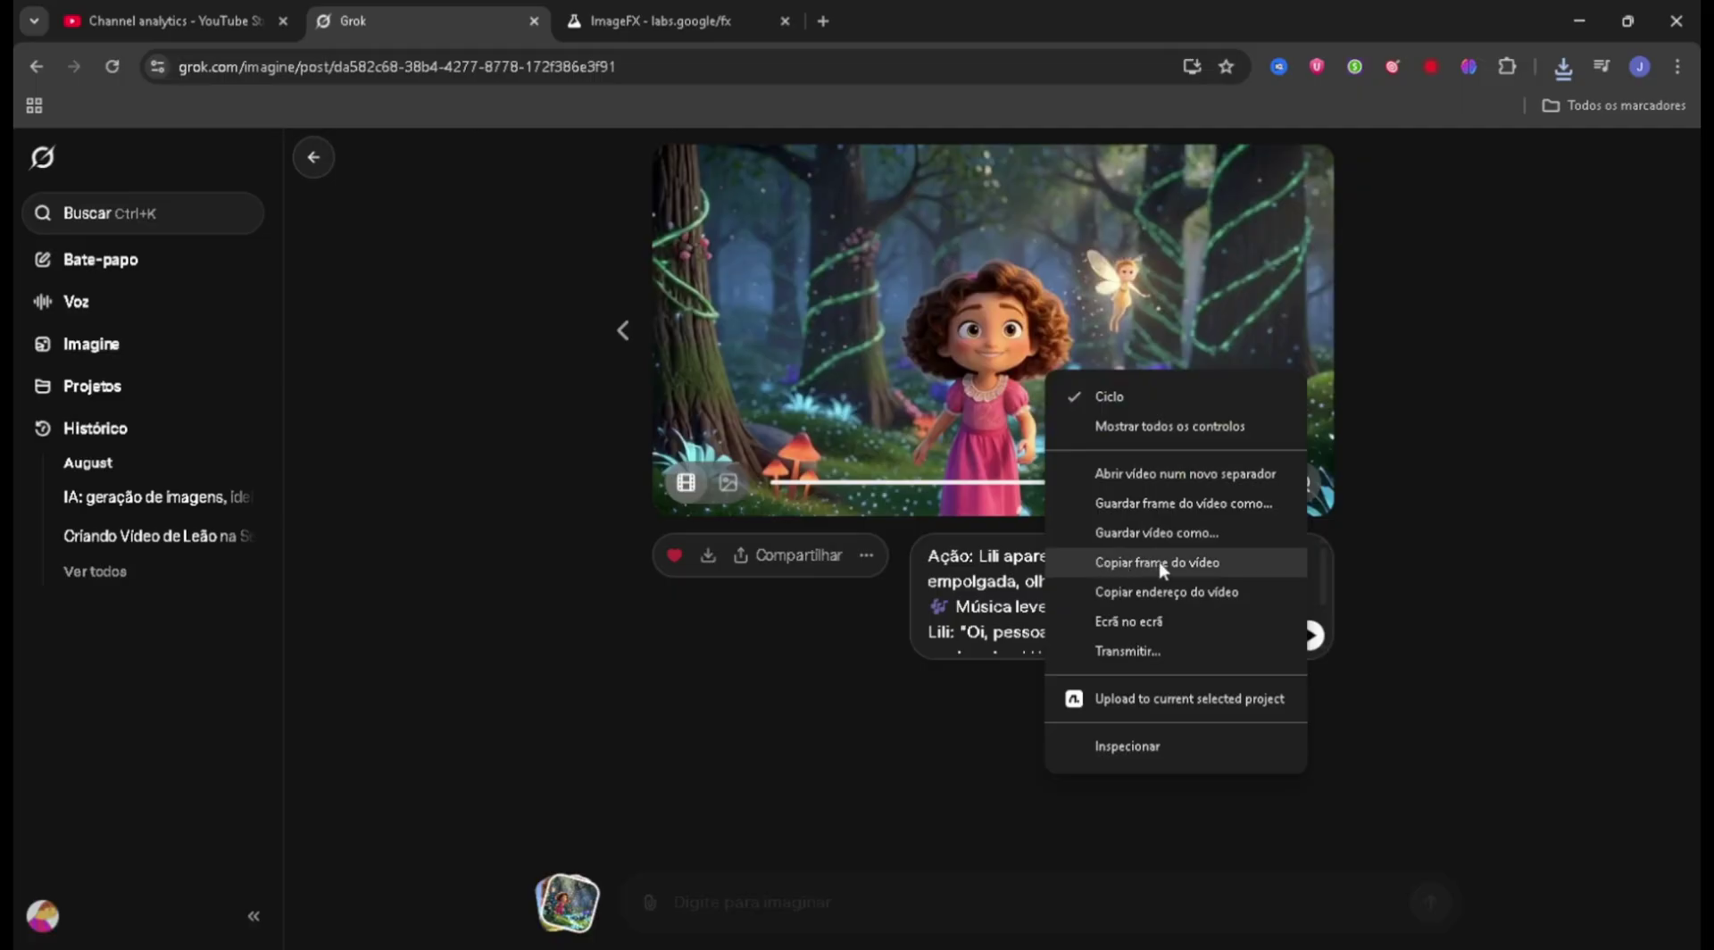
click(1215, 563)
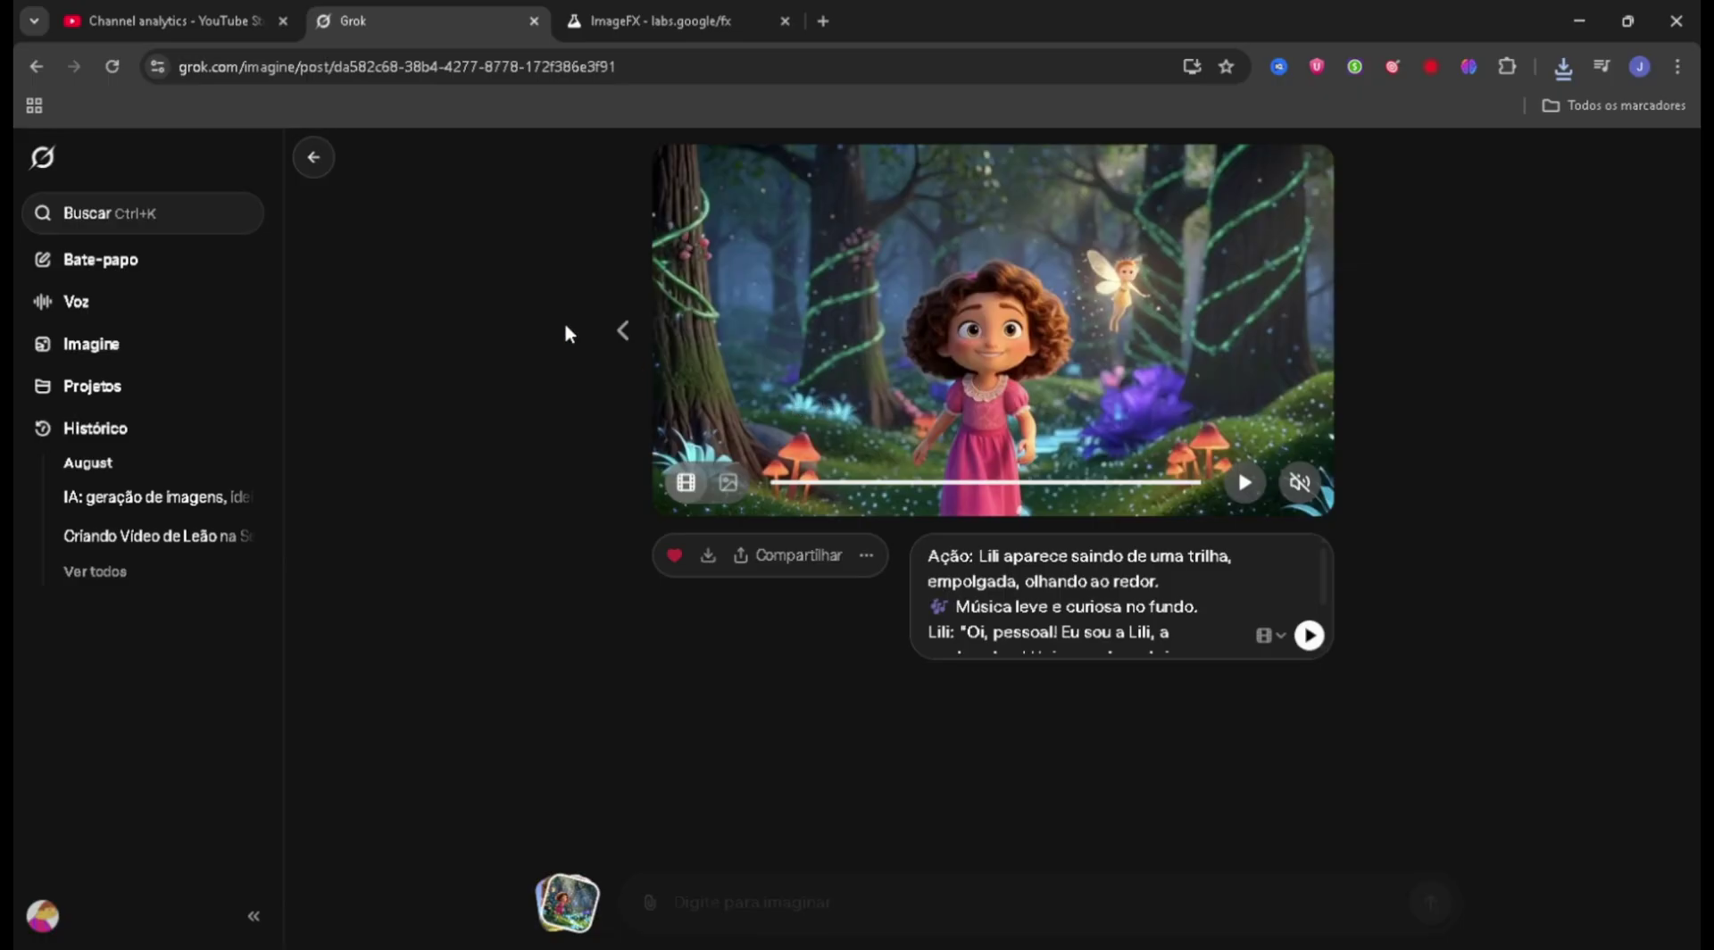
click(316, 159)
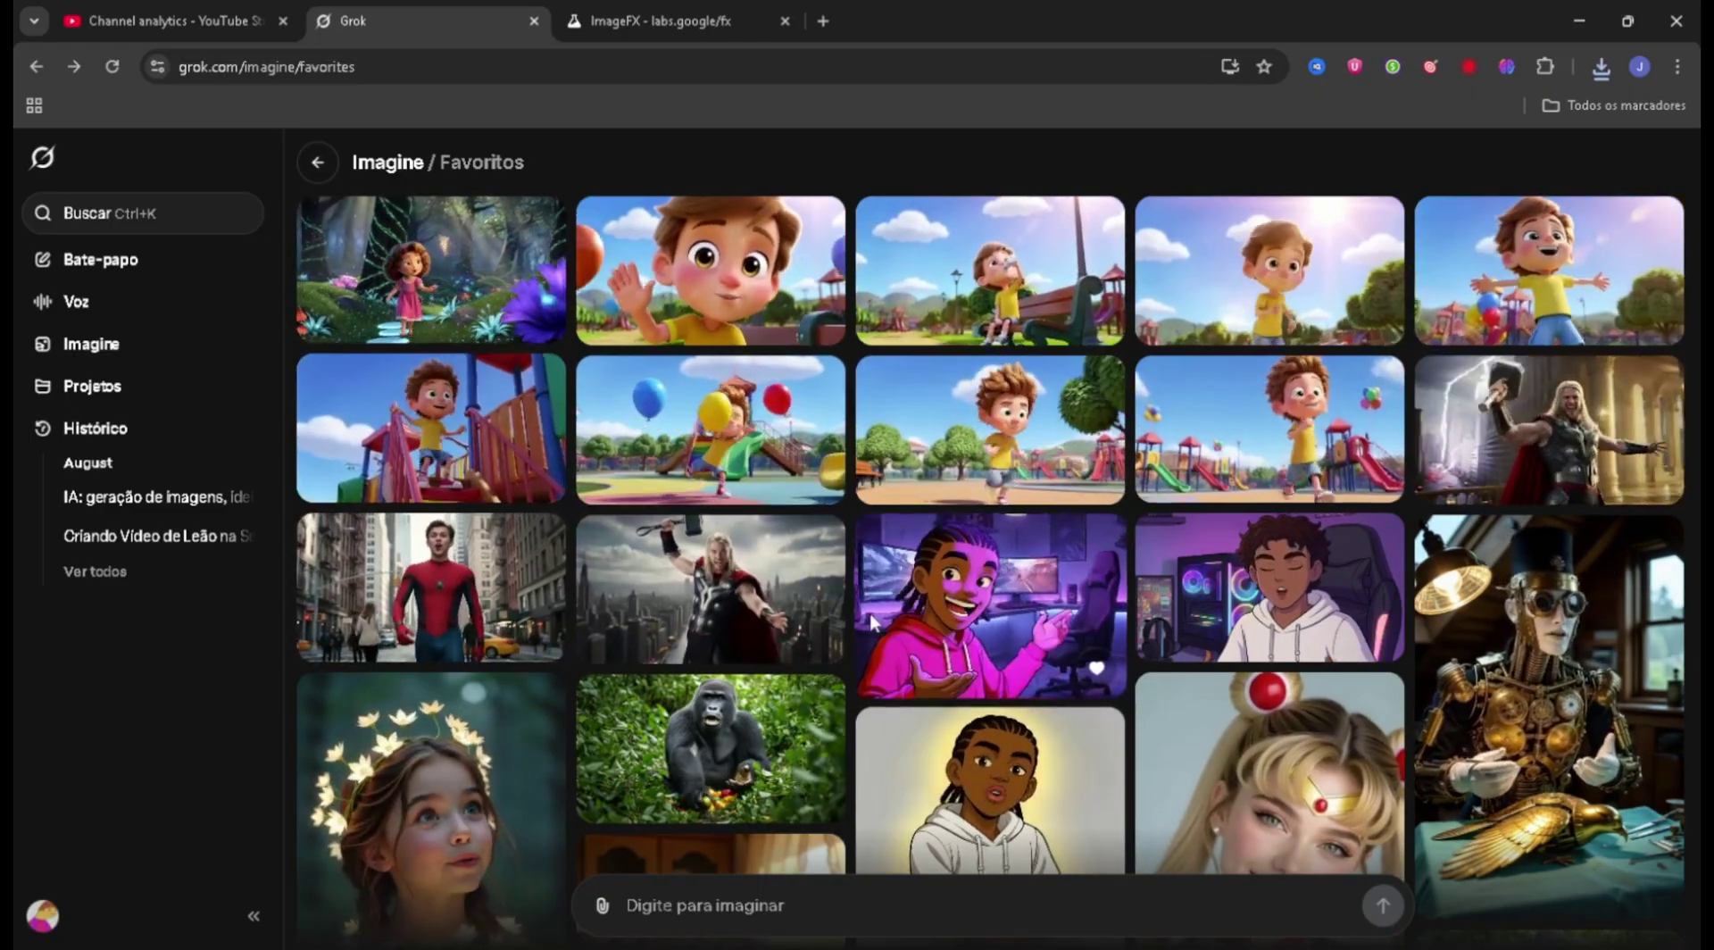
Paste the copied Lili frame into 'Digite para imaginar' and submit it as a new post.
click(651, 903)
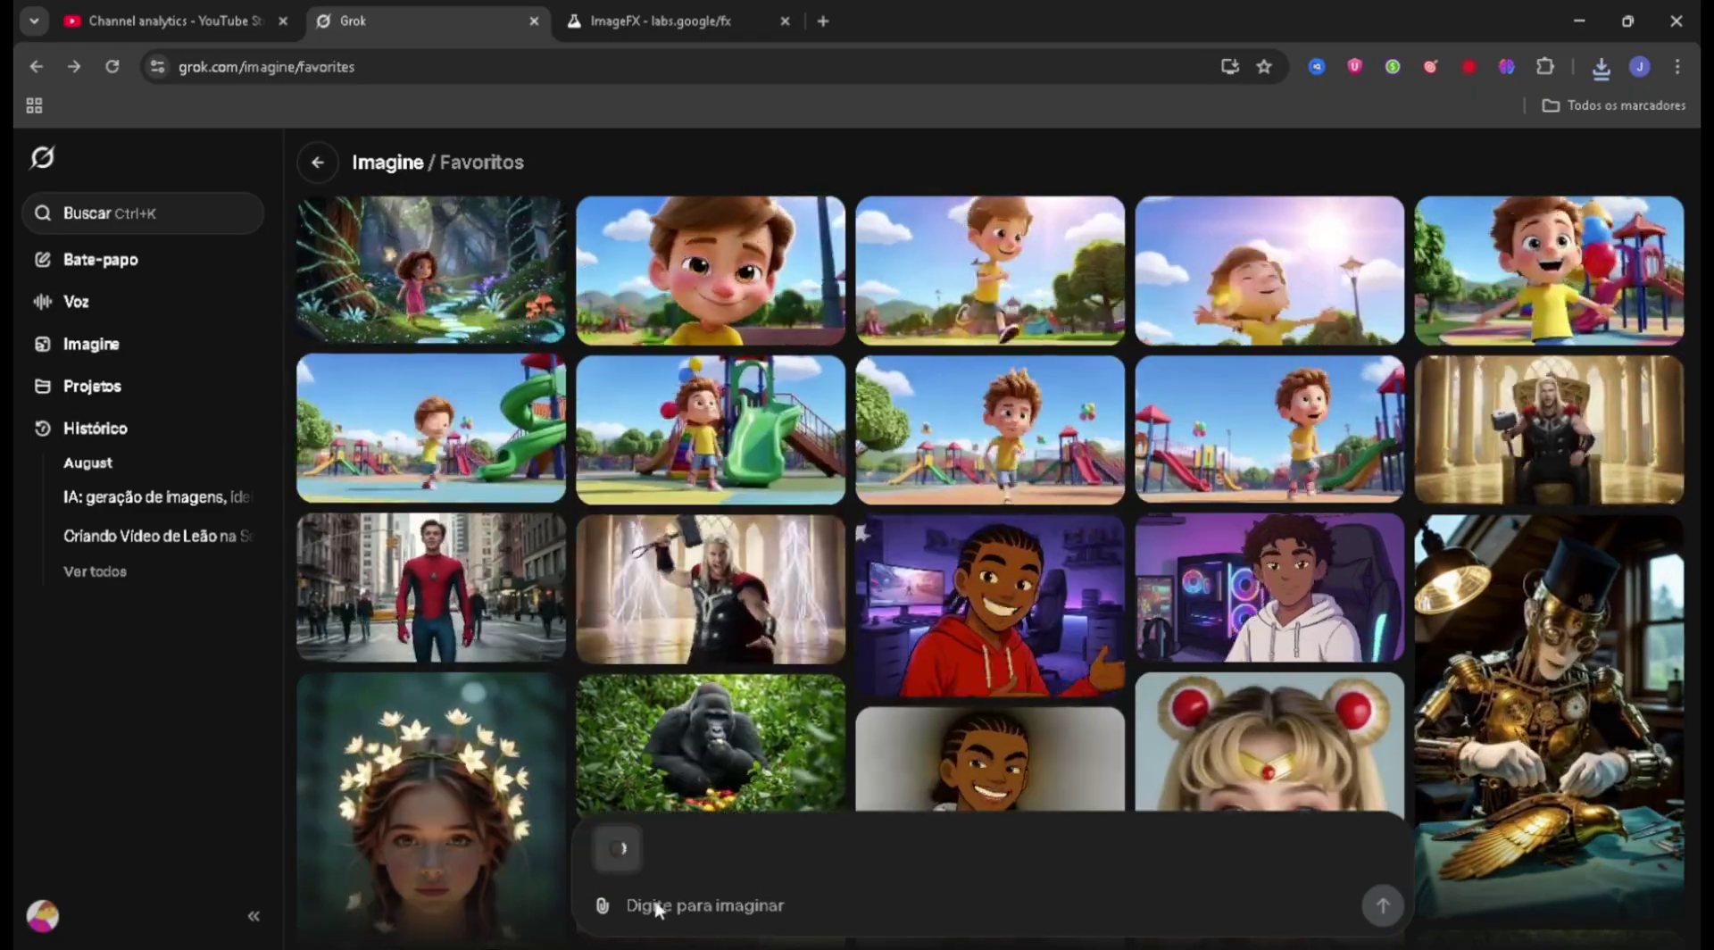
click(616, 848)
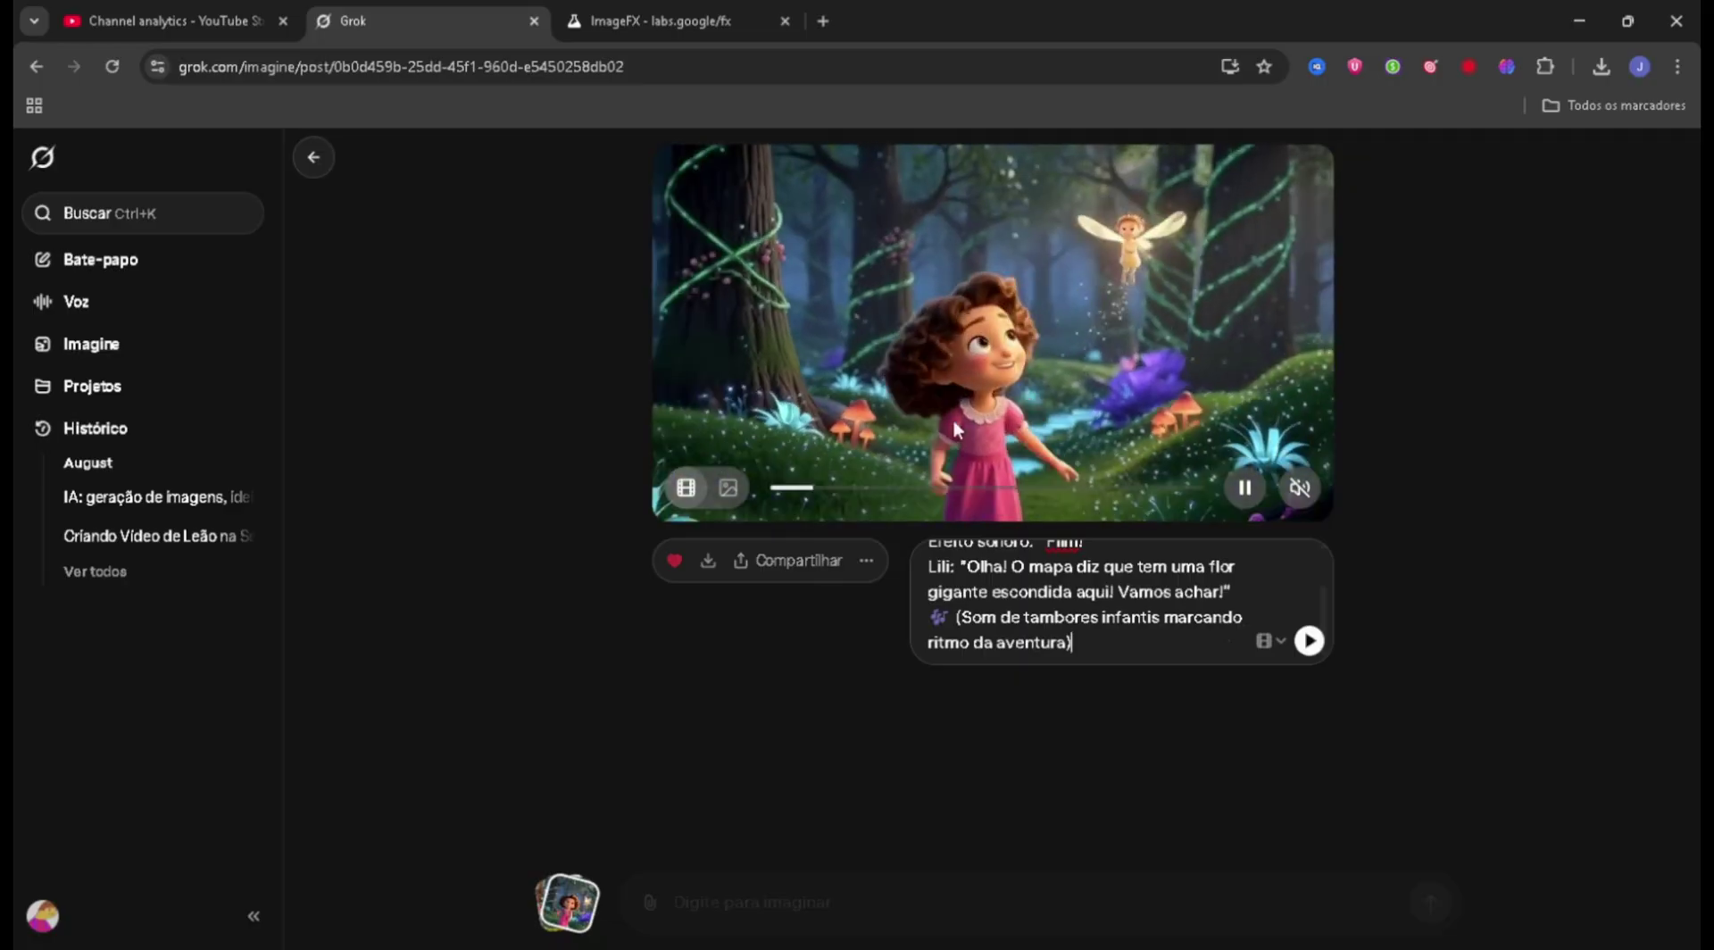
Download the current Lili clip, generate a video from the giant-flower prompt, and unmute it.
click(708, 560)
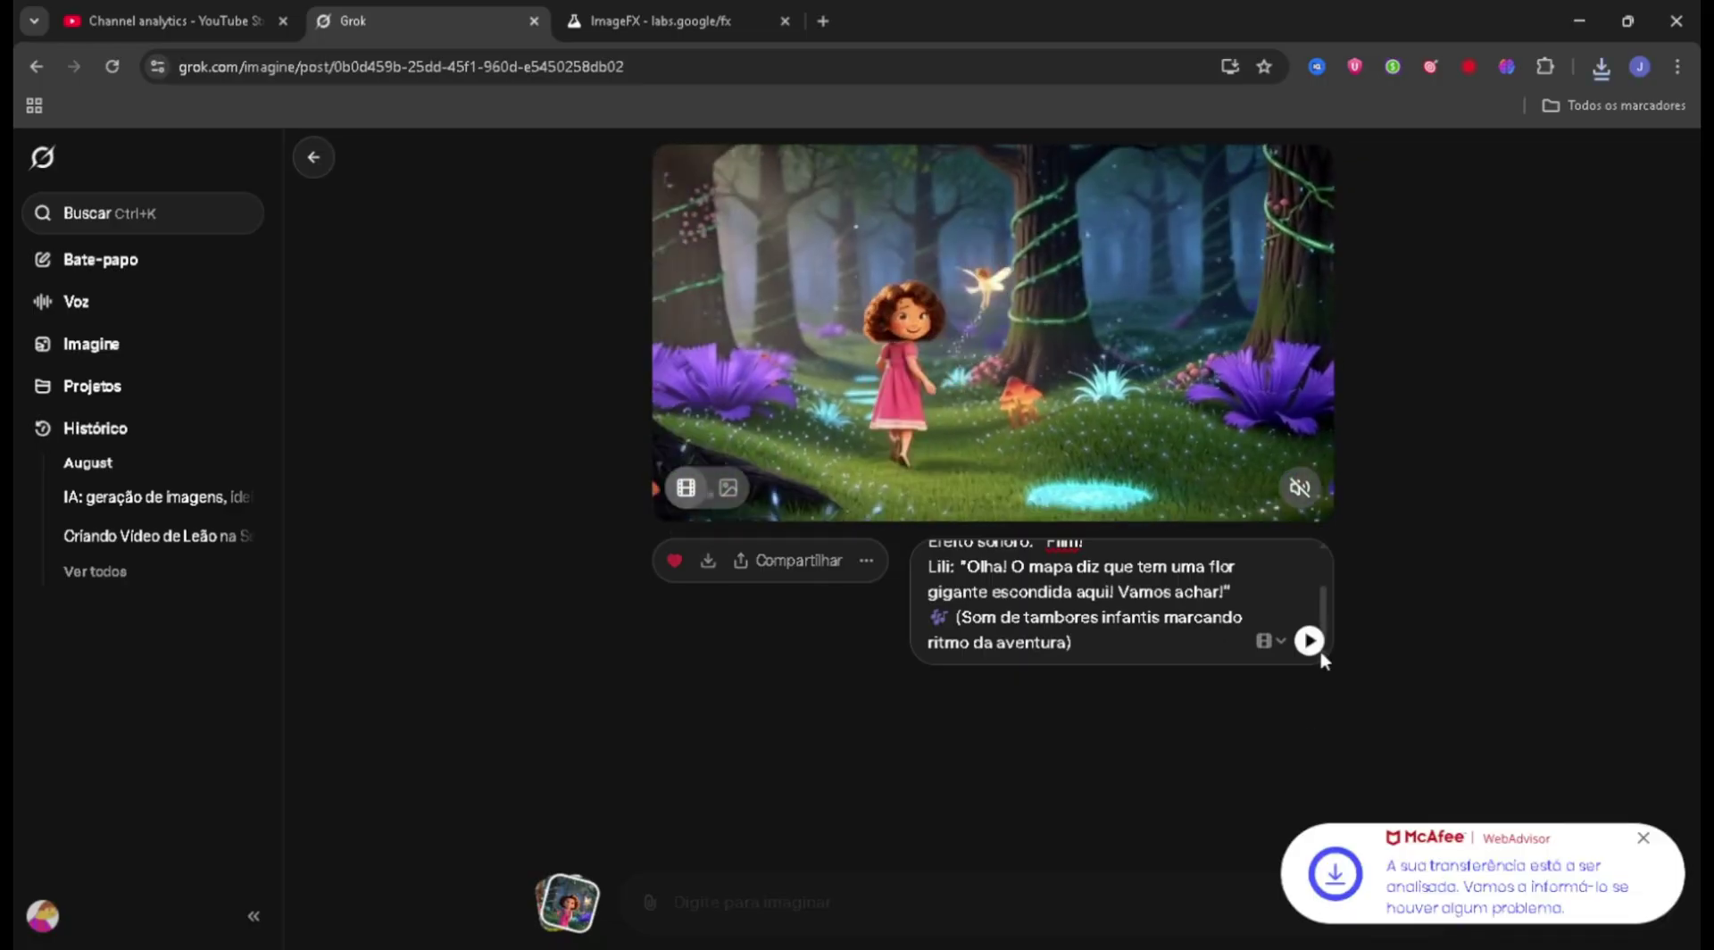
click(1309, 641)
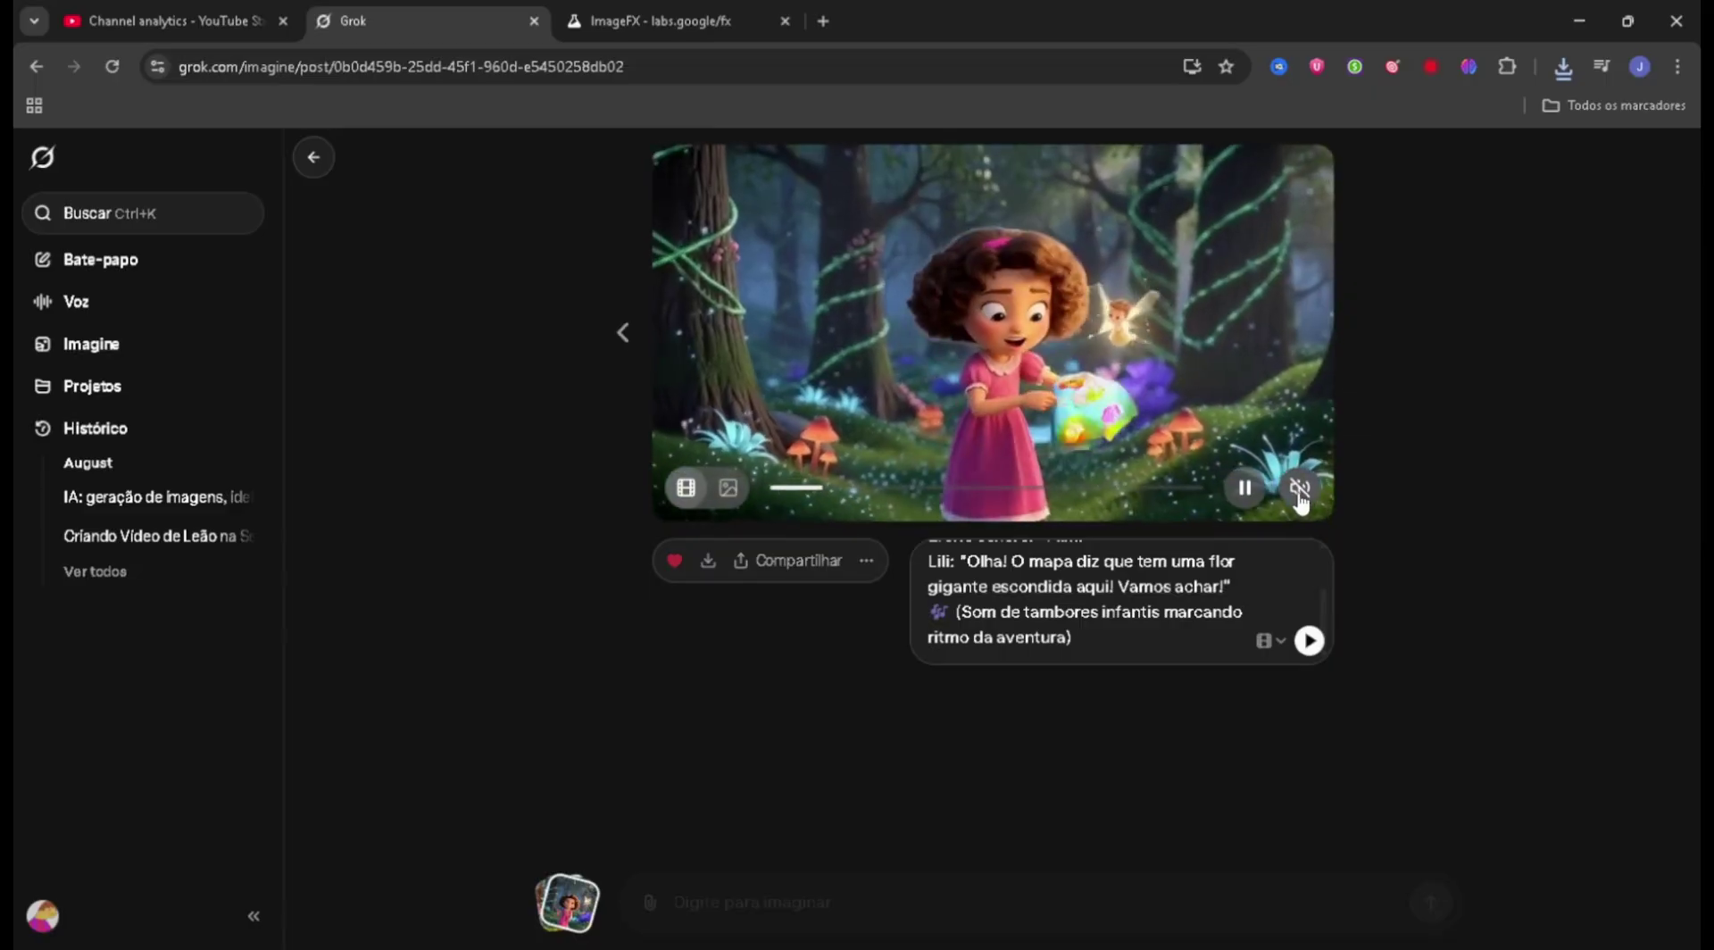
click(1302, 491)
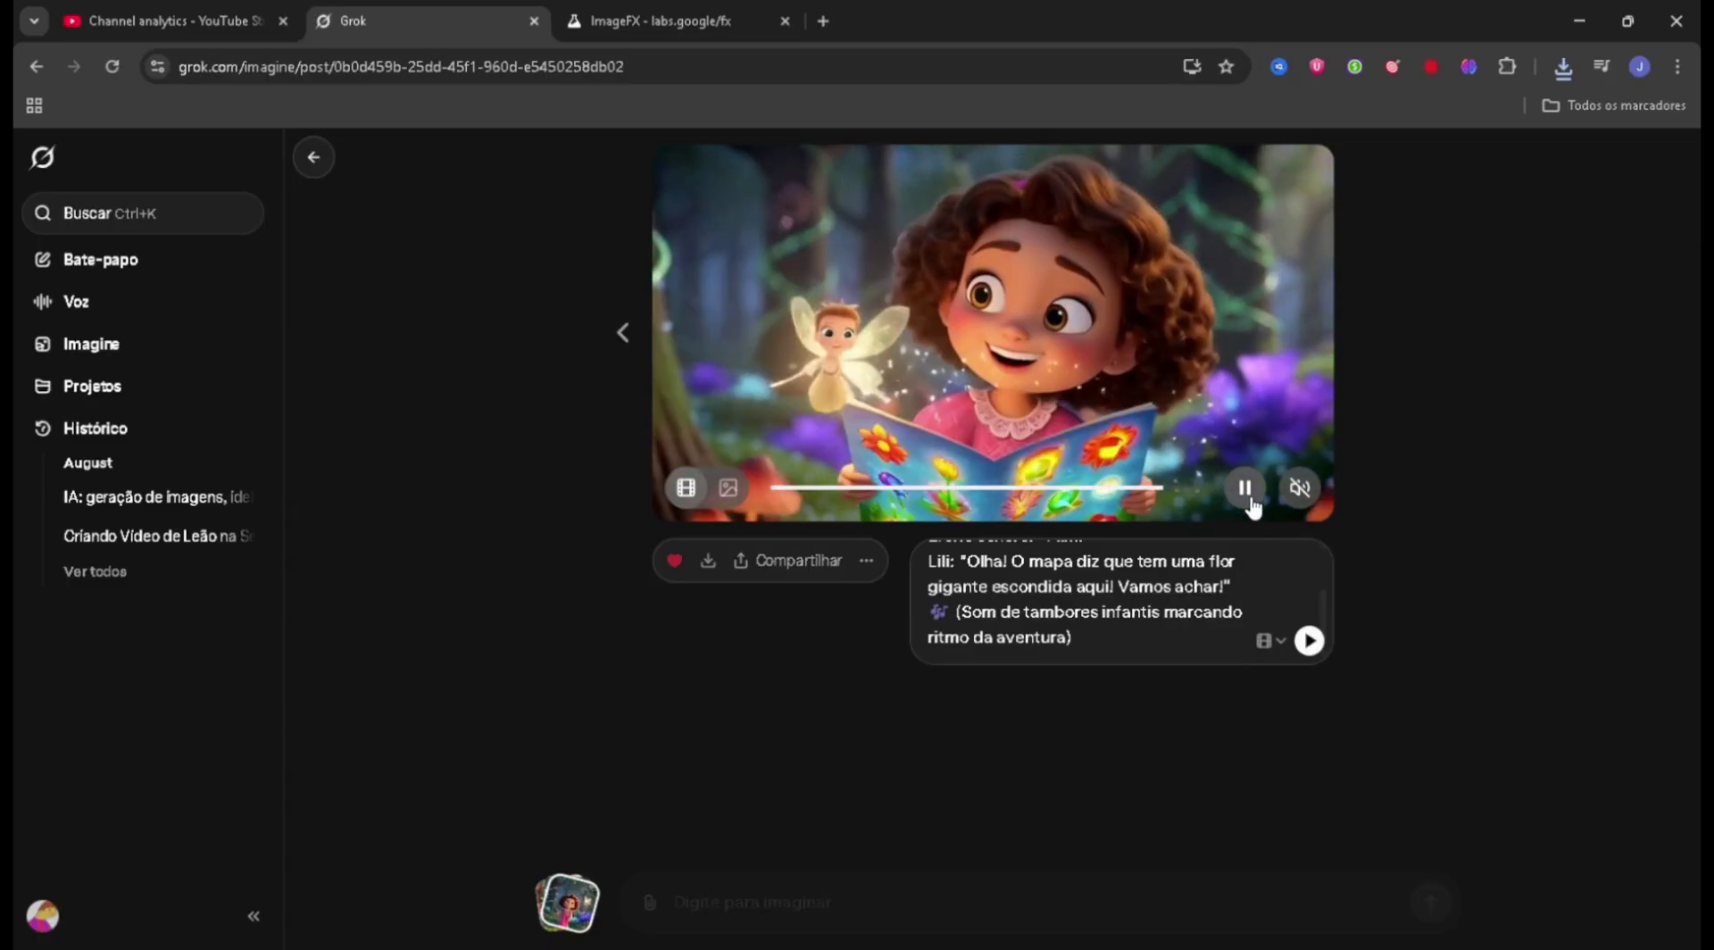
Copy a frame of Lili reading, paste it into a new Favorites prompt, and submit it as a new post.
right_click(1041, 331)
click(1164, 525)
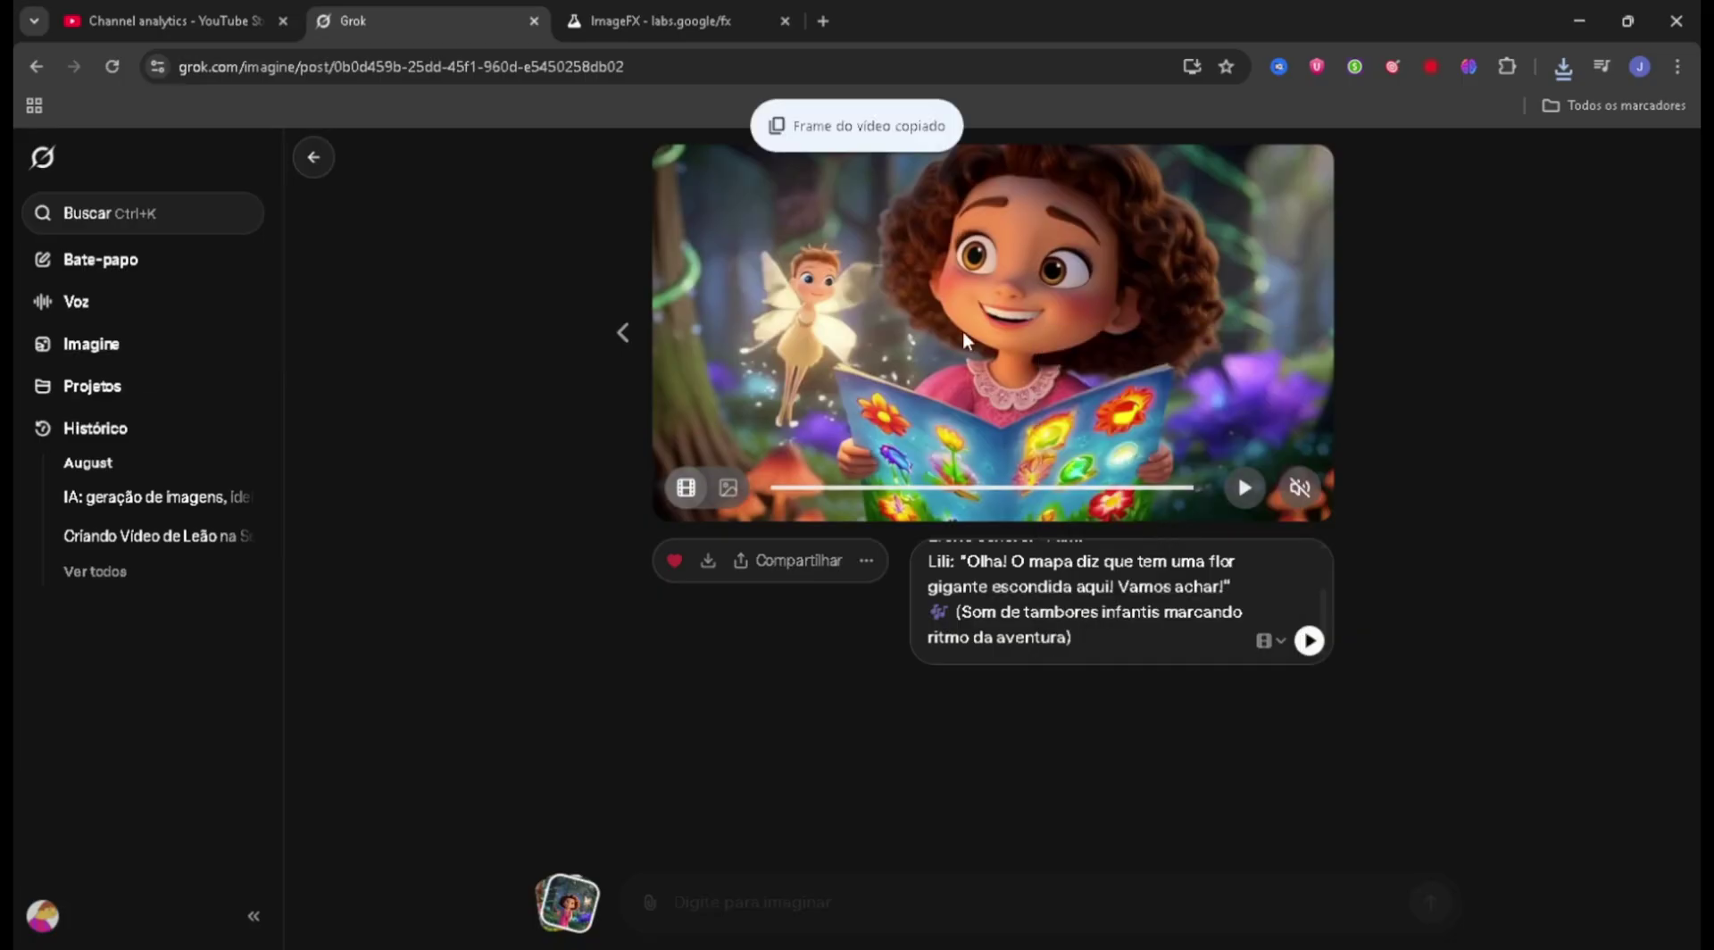
key(alt+Left)
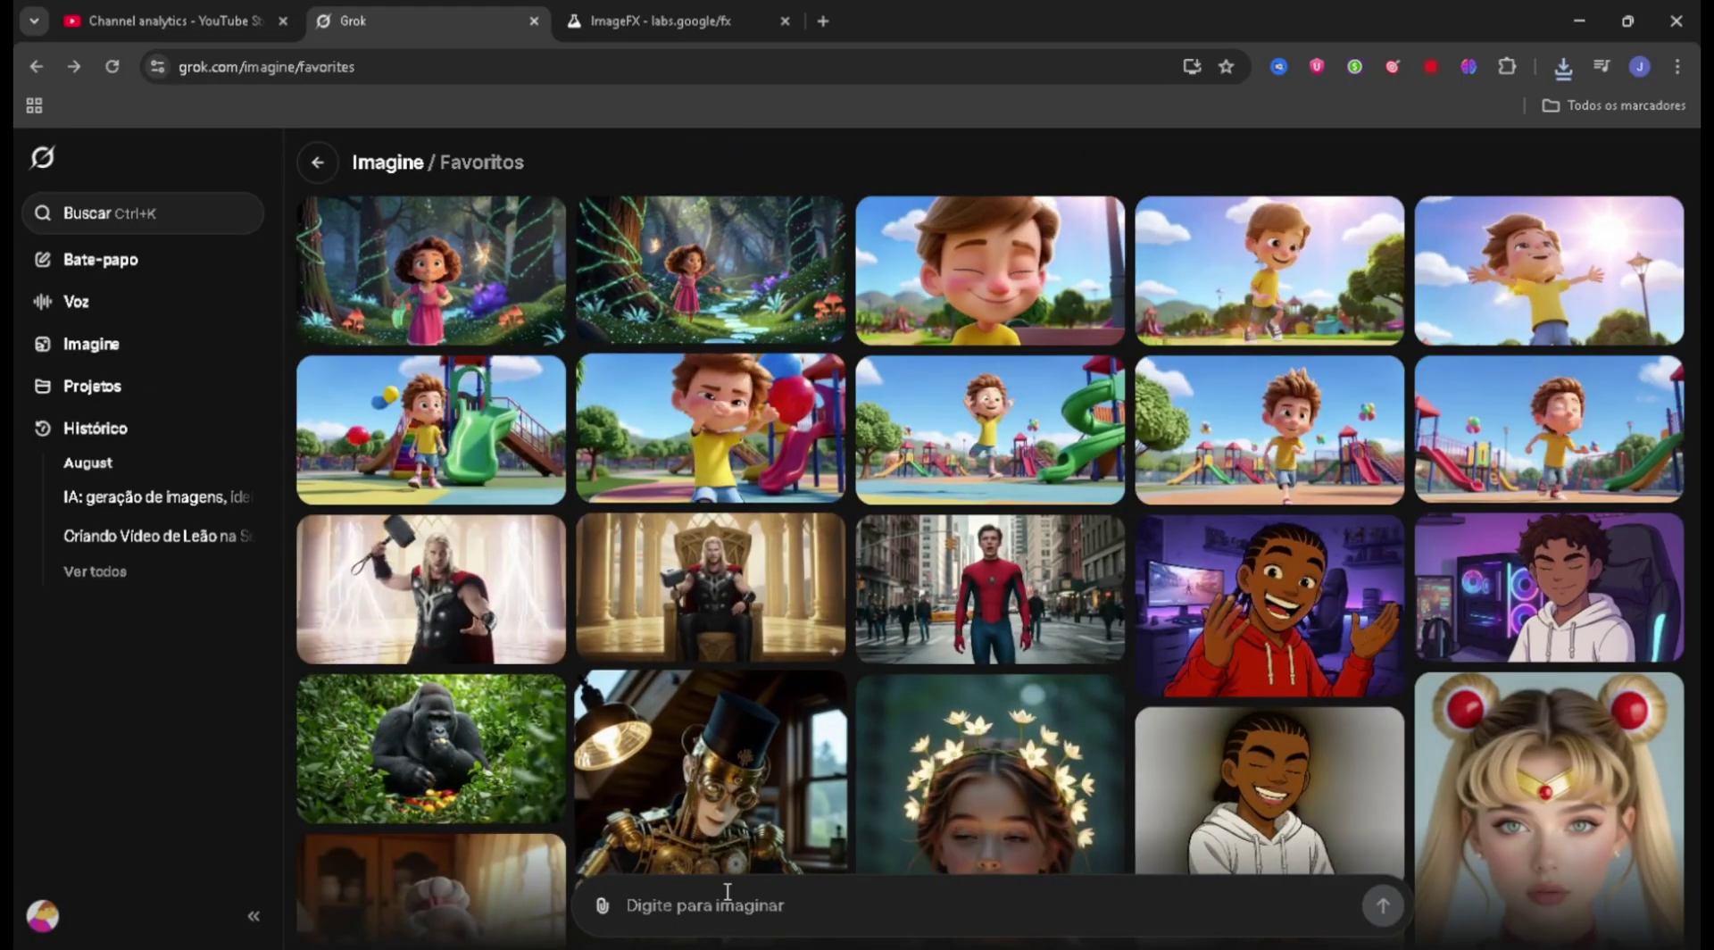
click(740, 908)
key(ctrl+v)
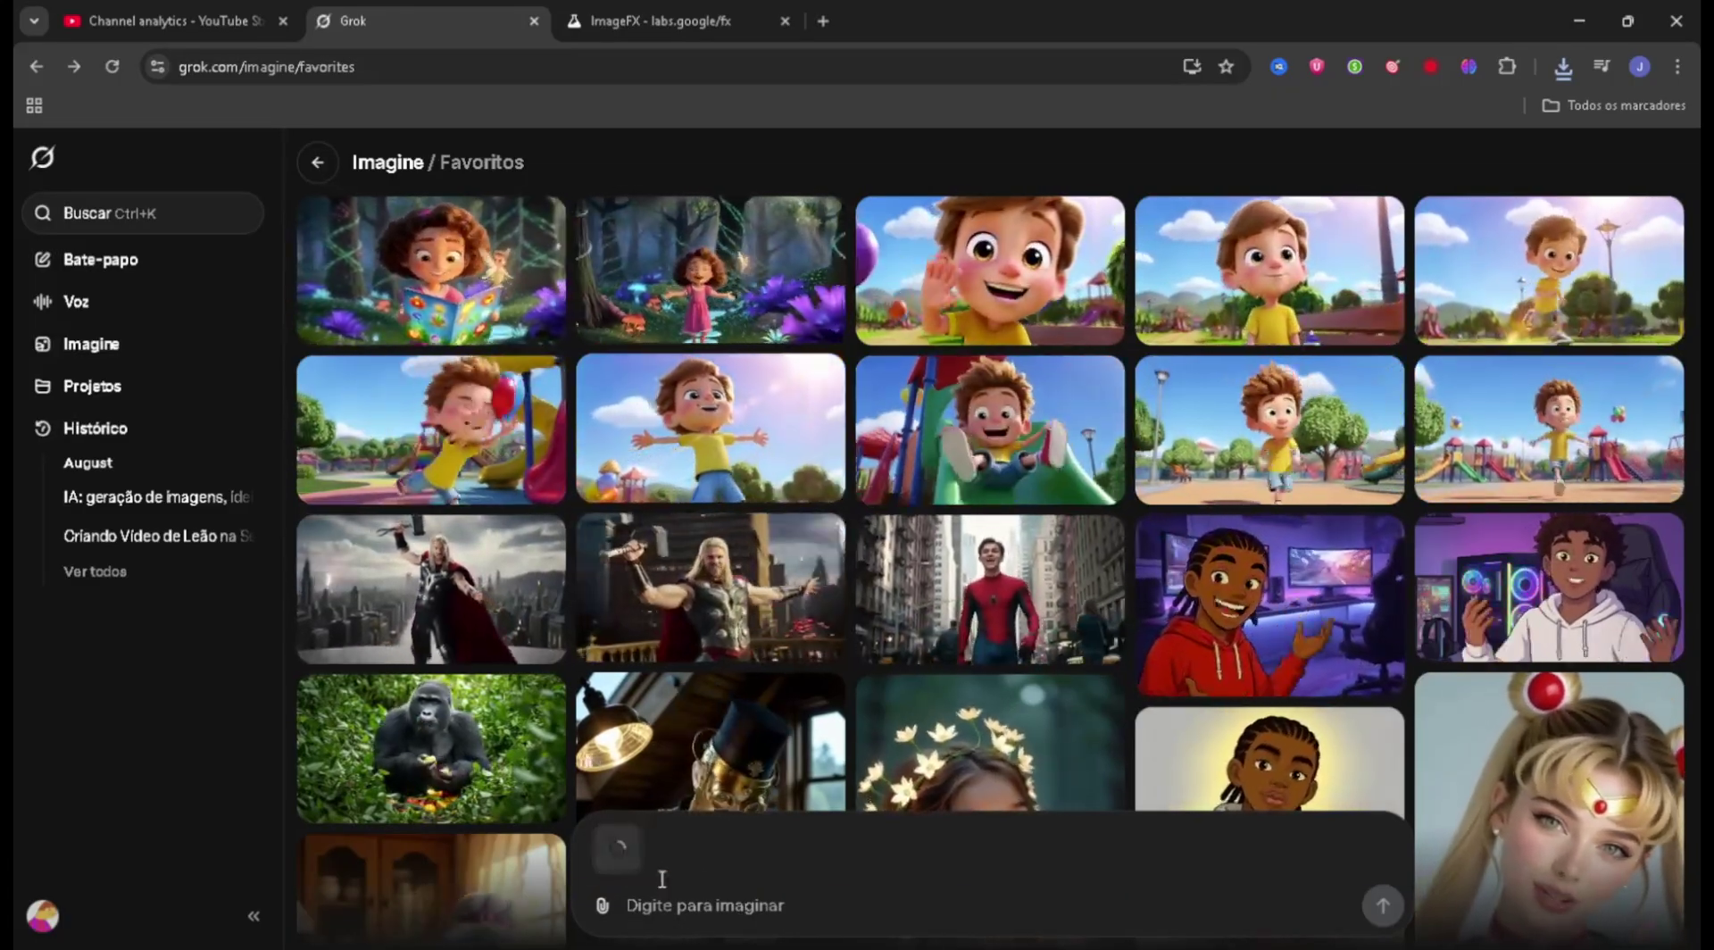
key(BackSpace)
key(alt+Right)
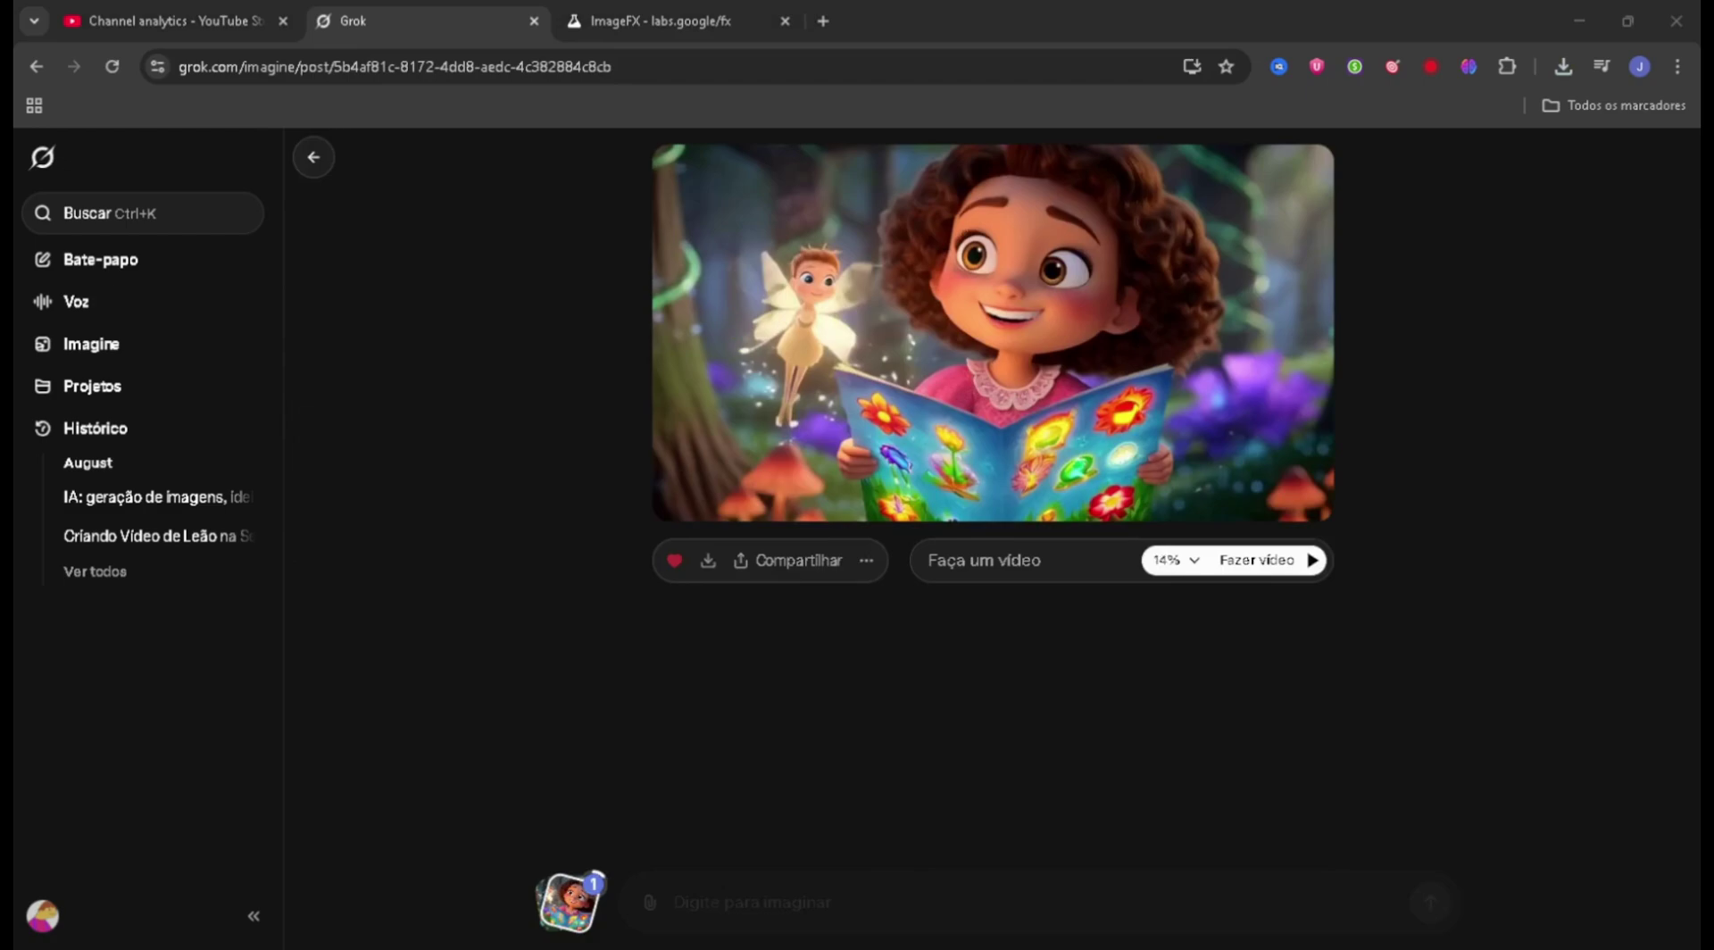
Mute the finished bird-landing Lili video, download it, and switch to another post.
click(1047, 565)
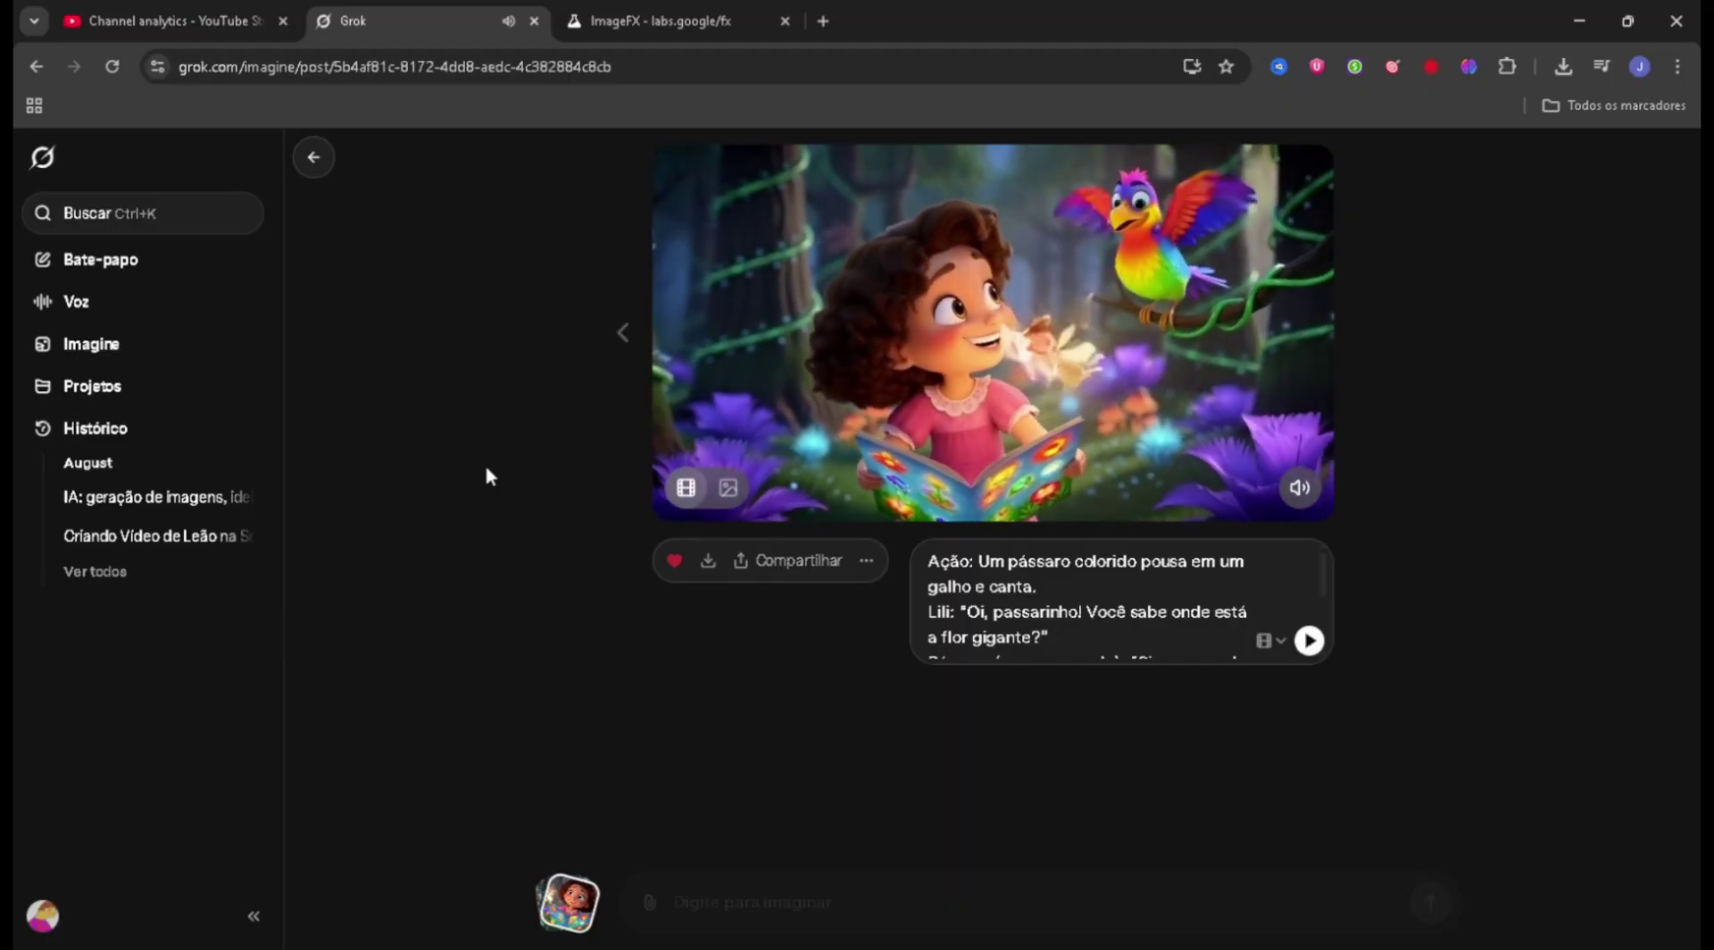
click(1302, 491)
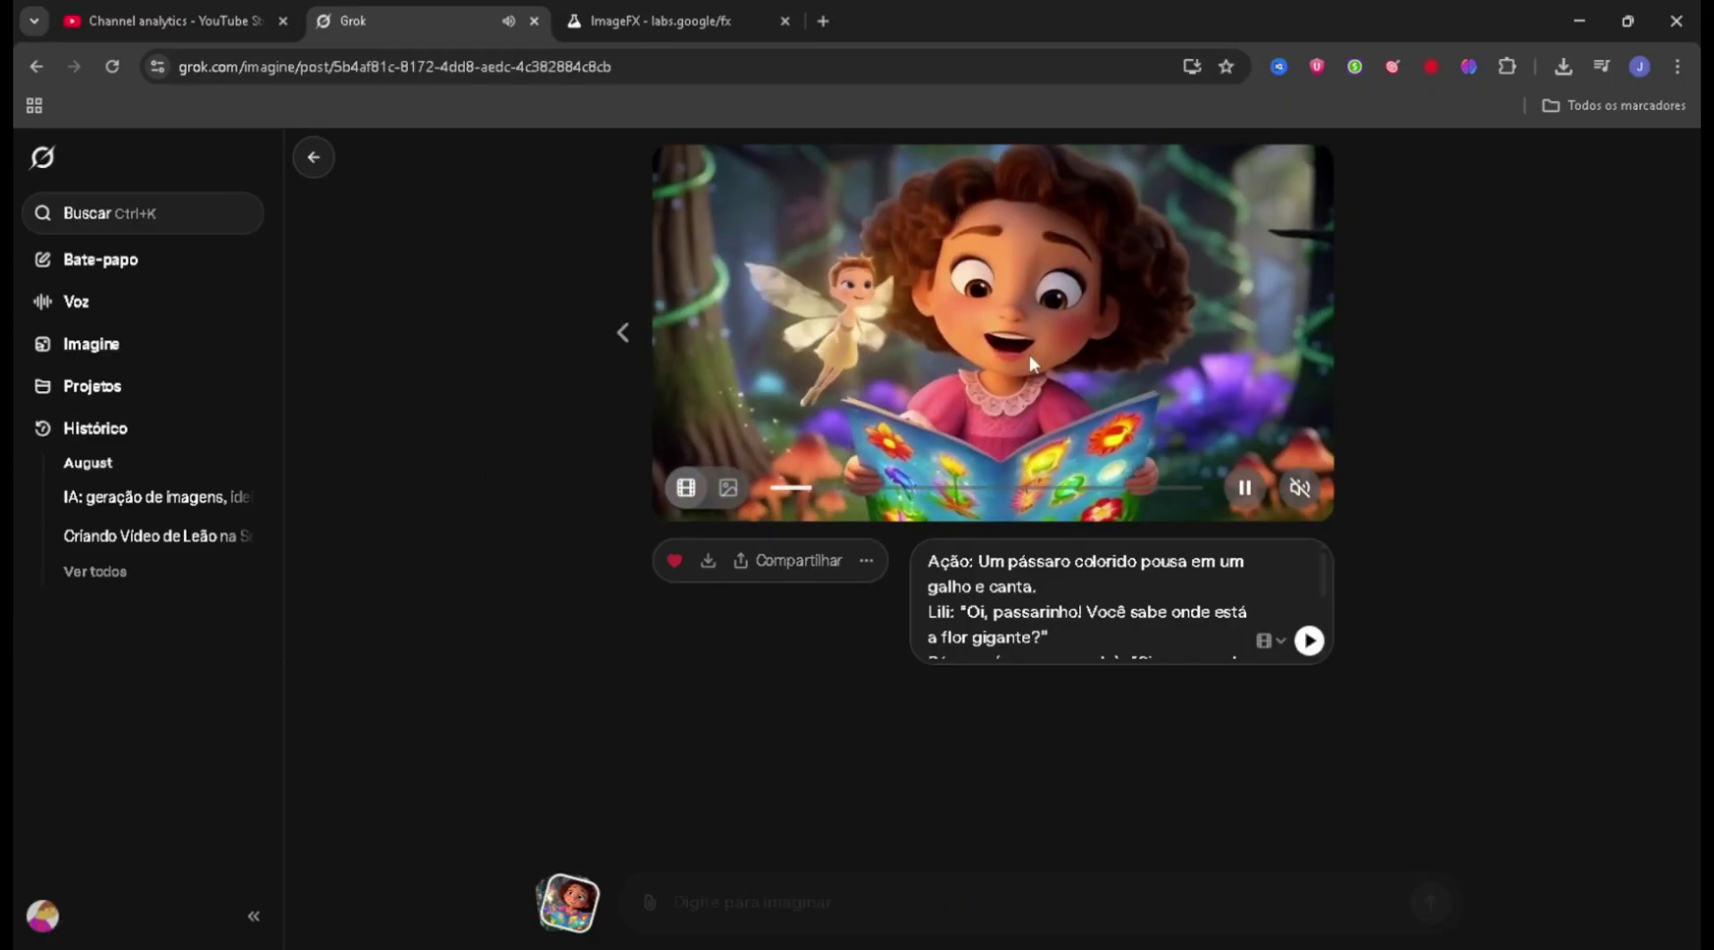
click(726, 567)
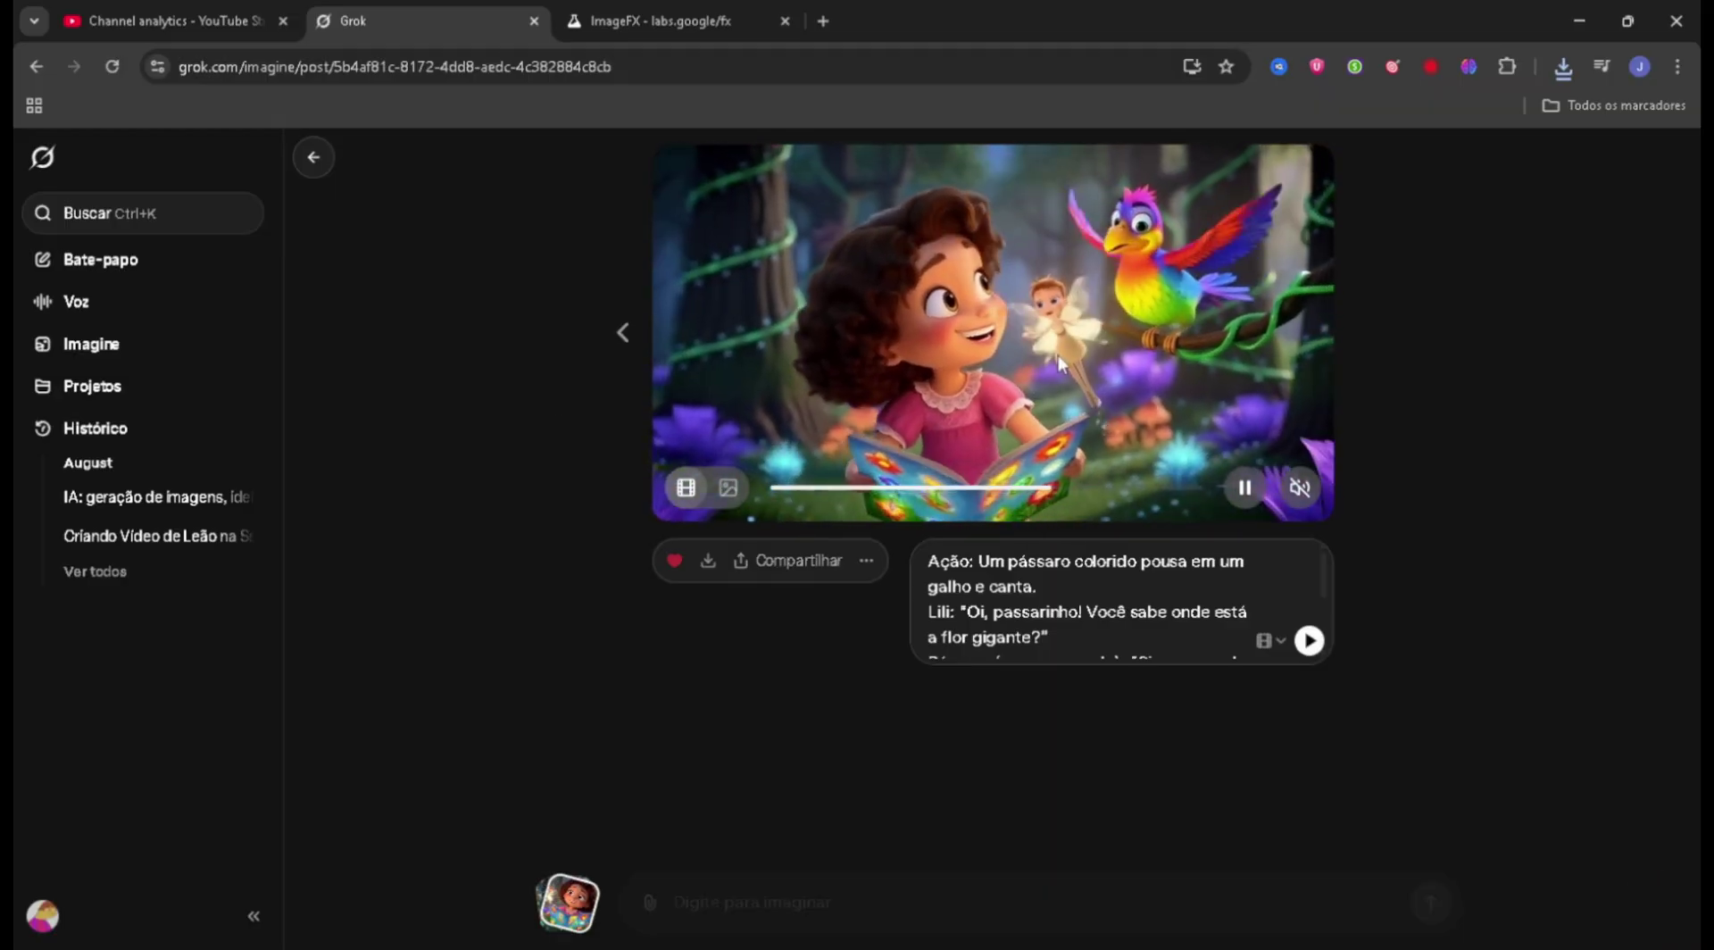
key(Left)
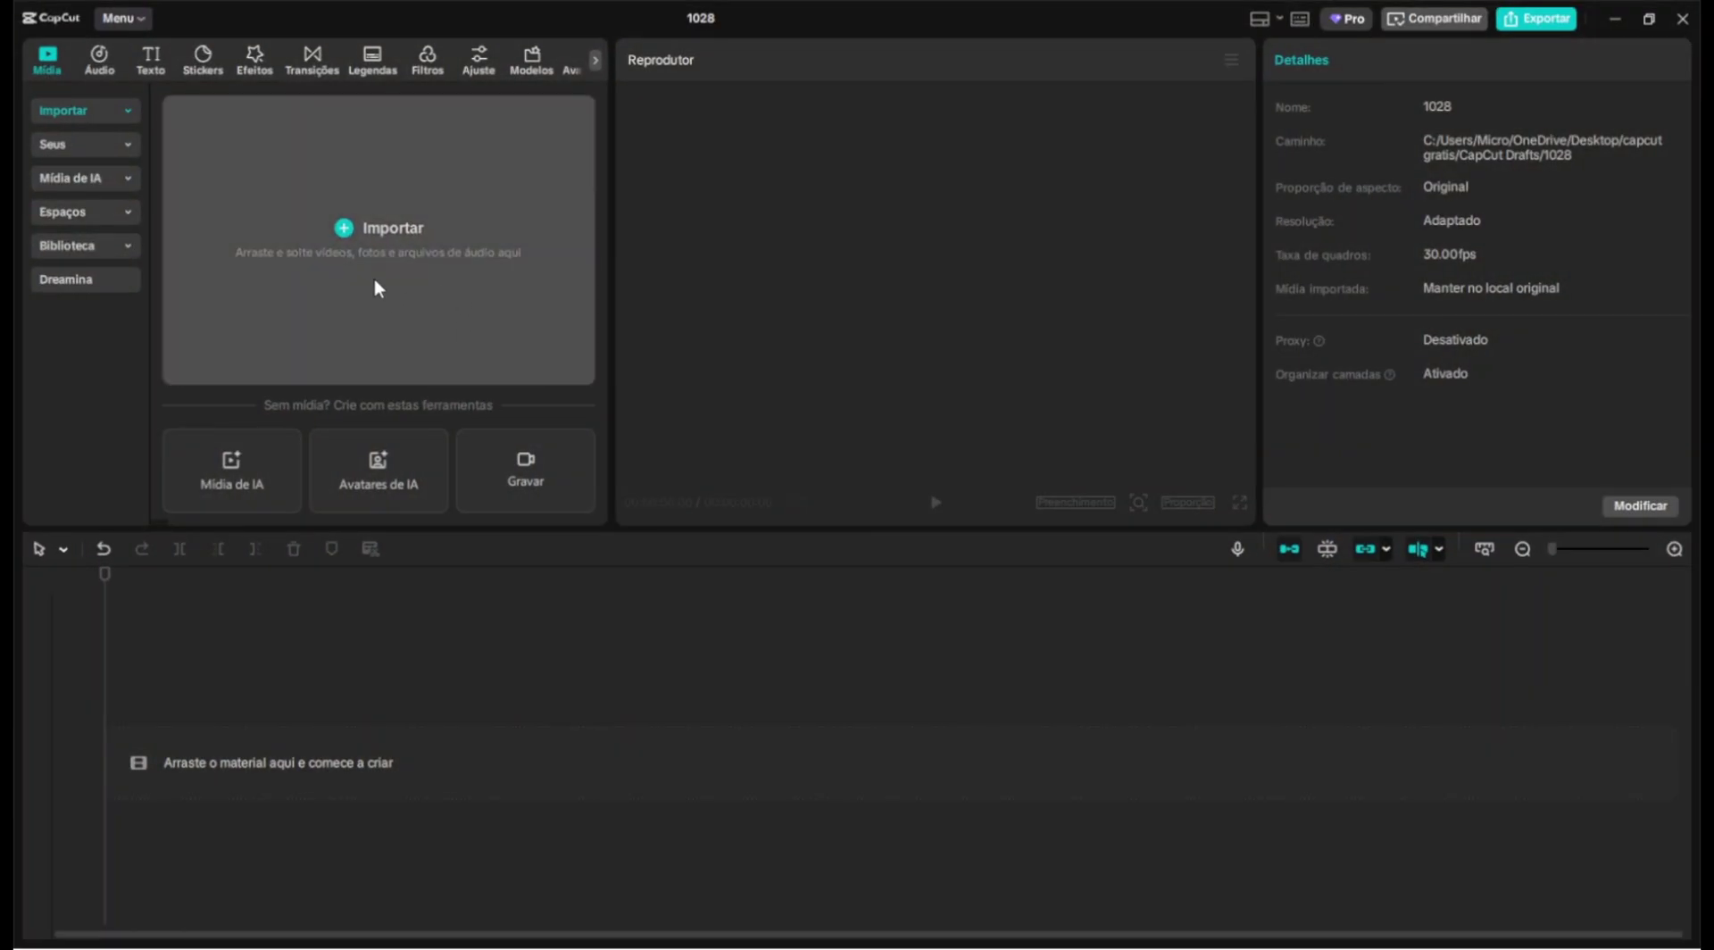
Import media and drag the grok-video e3f91 clip from Mídia onto the timeline.
click(373, 279)
click(326, 198)
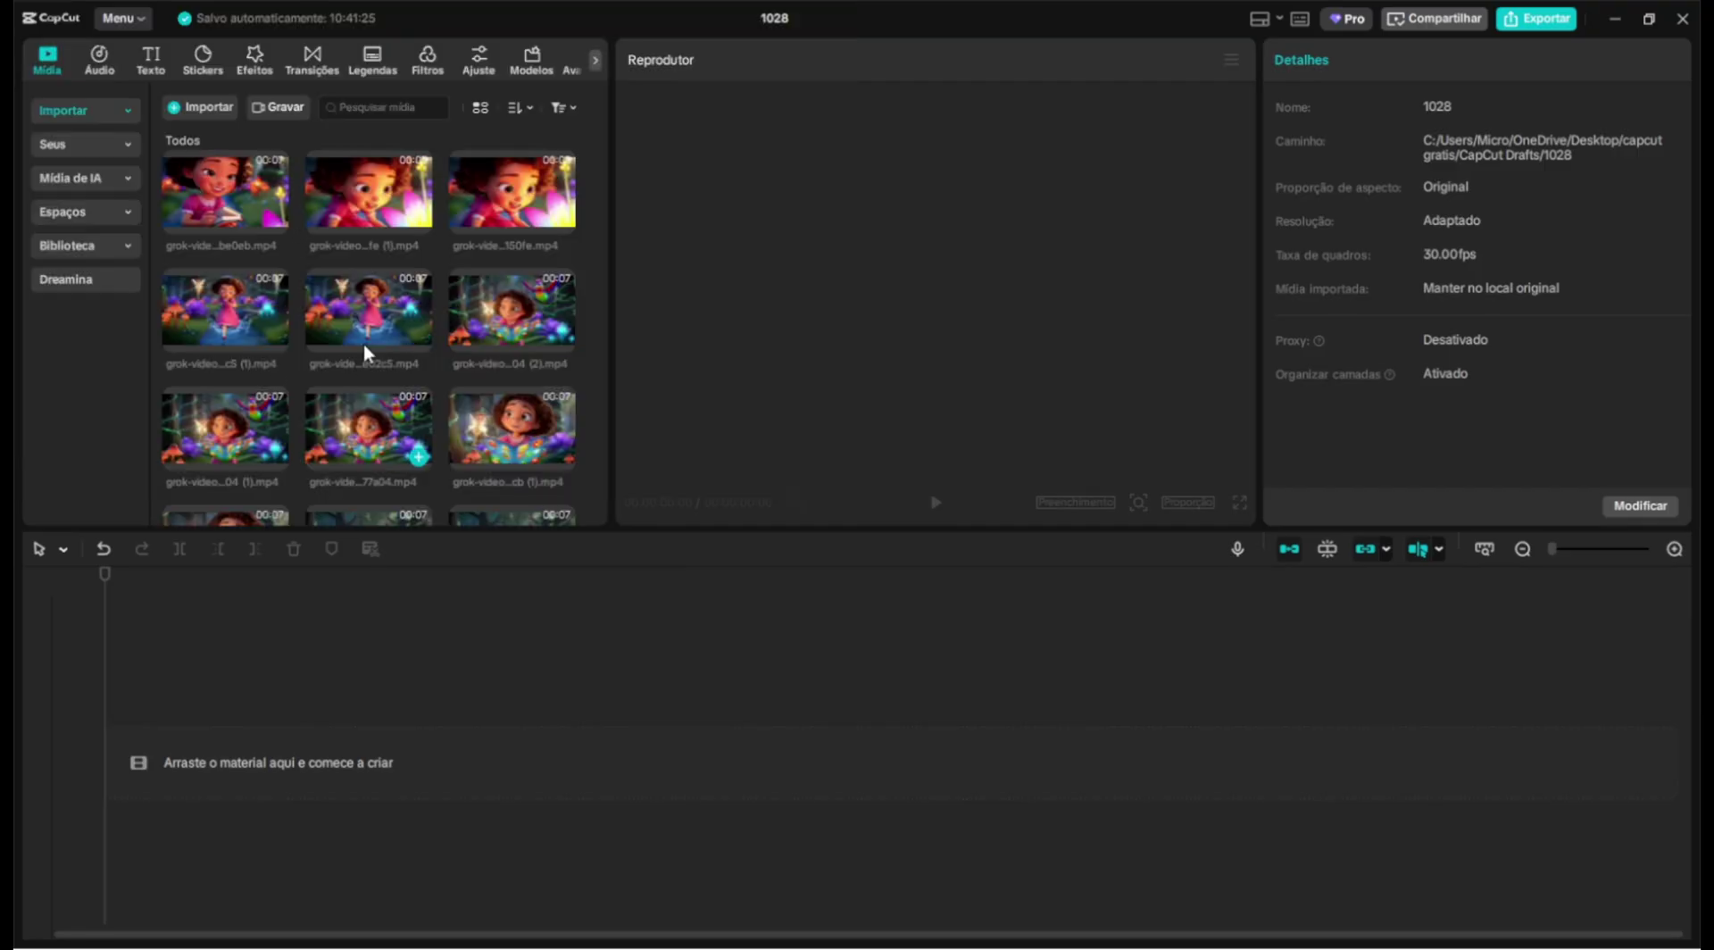
scroll(364, 353, down, 5)
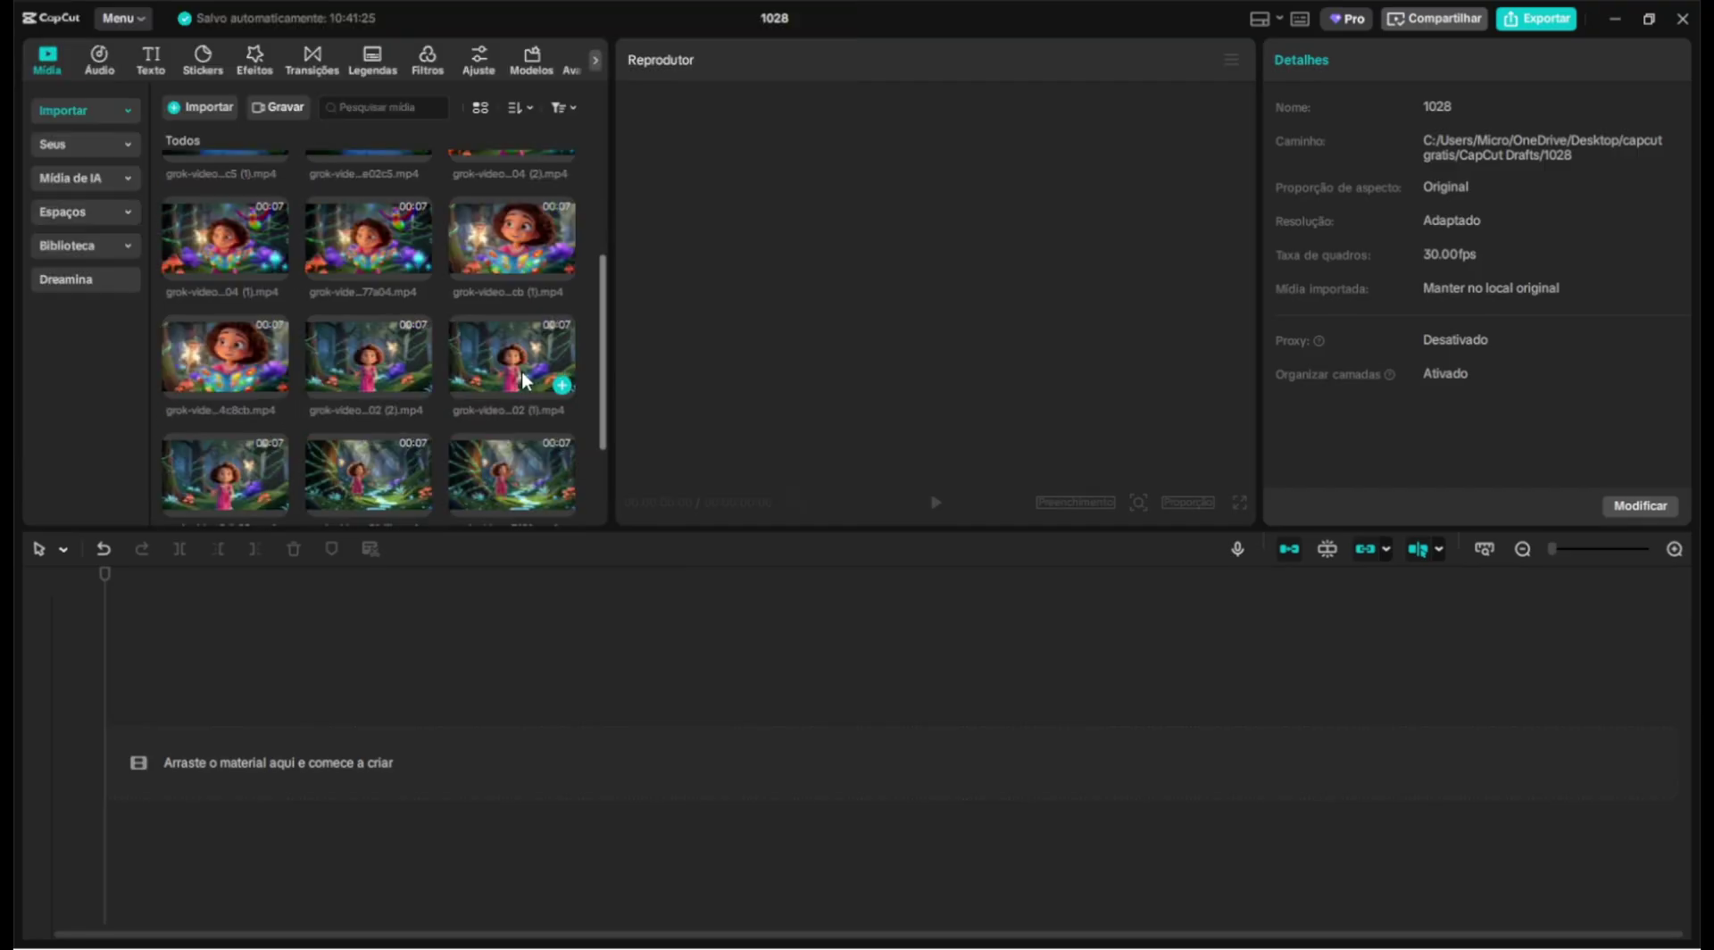
scroll(394, 466, up, 4)
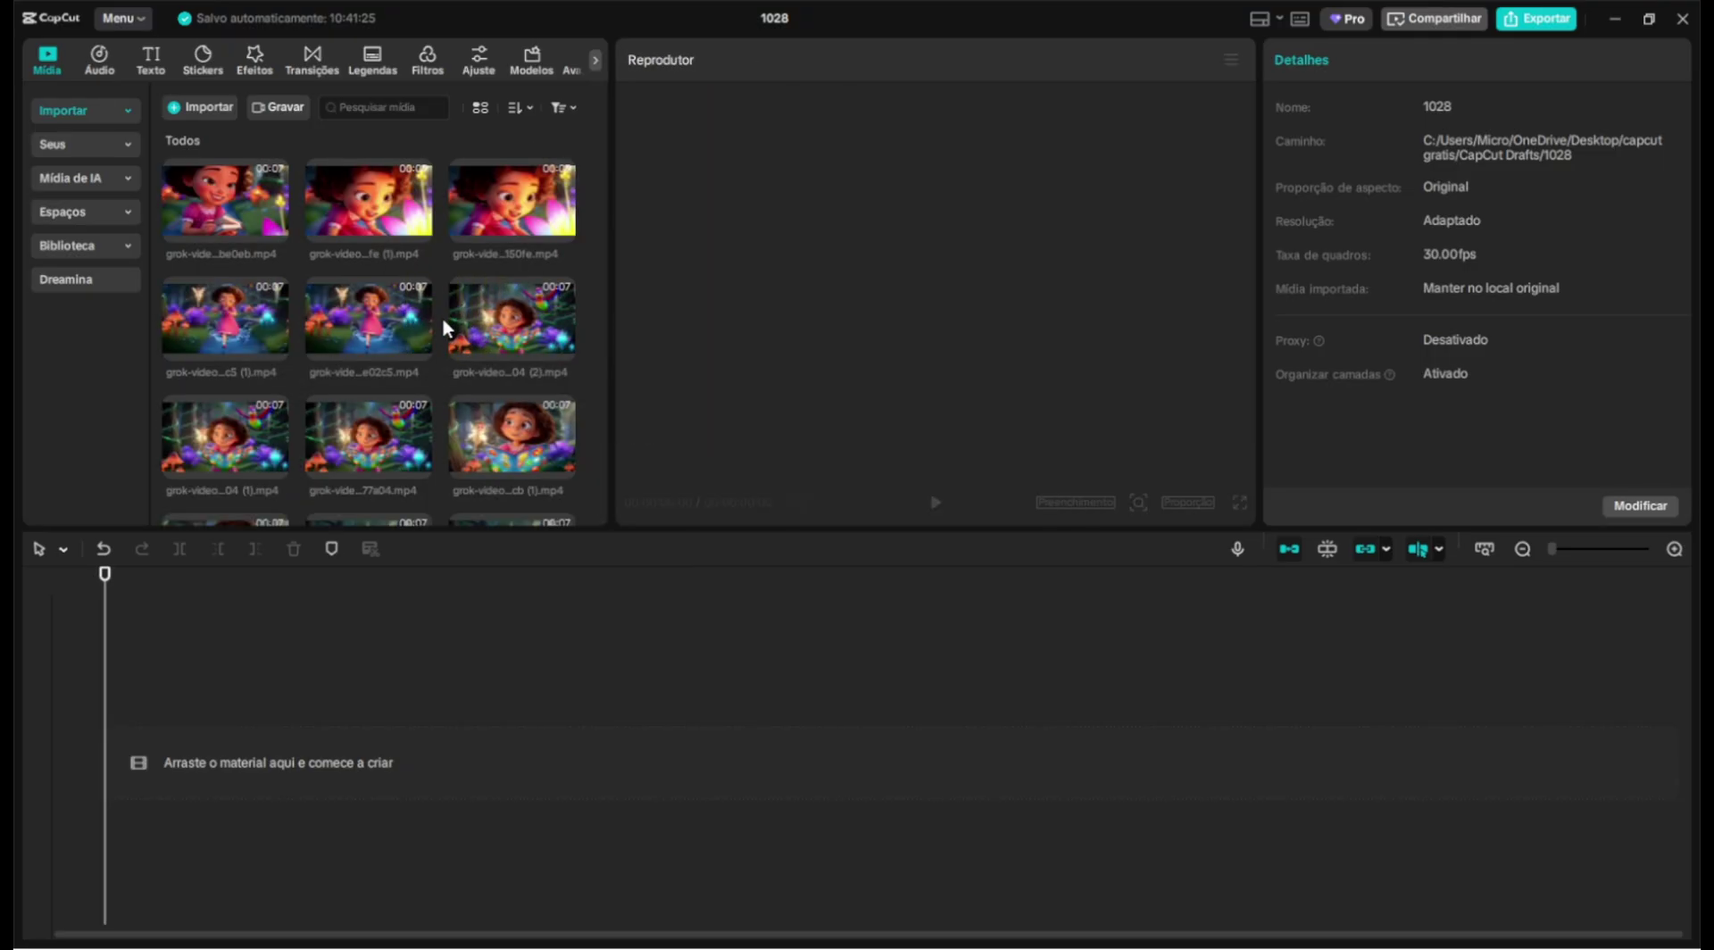
scroll(441, 313, down, 3)
scroll(473, 403, down, 1)
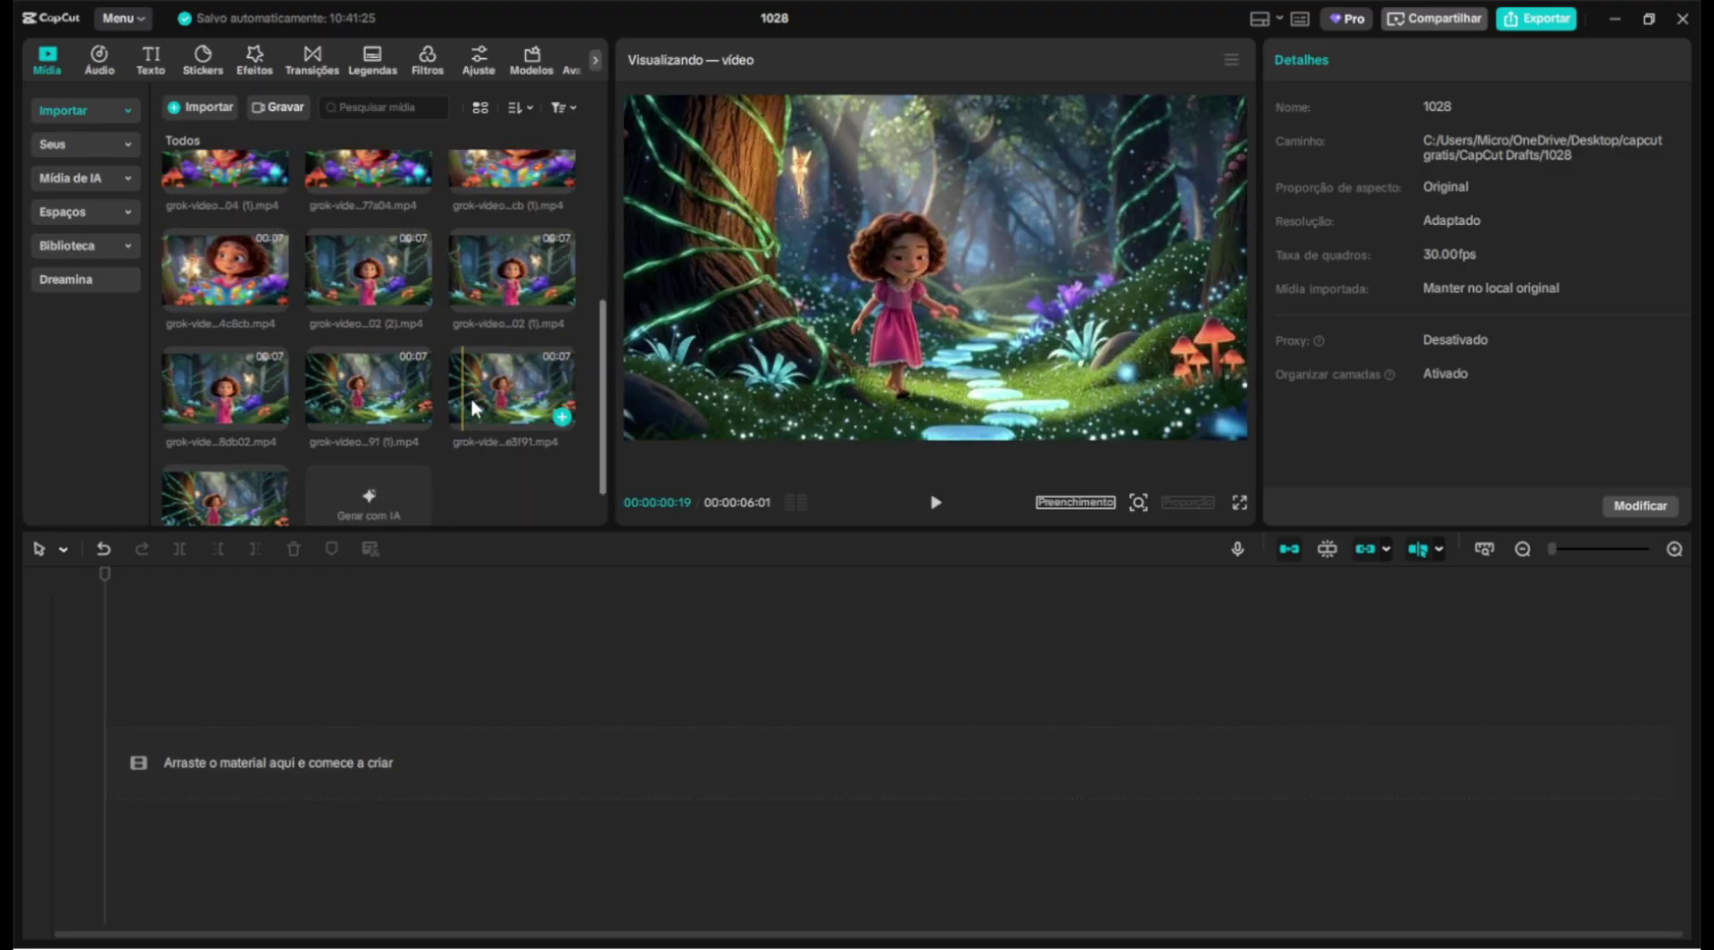
drag(505, 393, 181, 739)
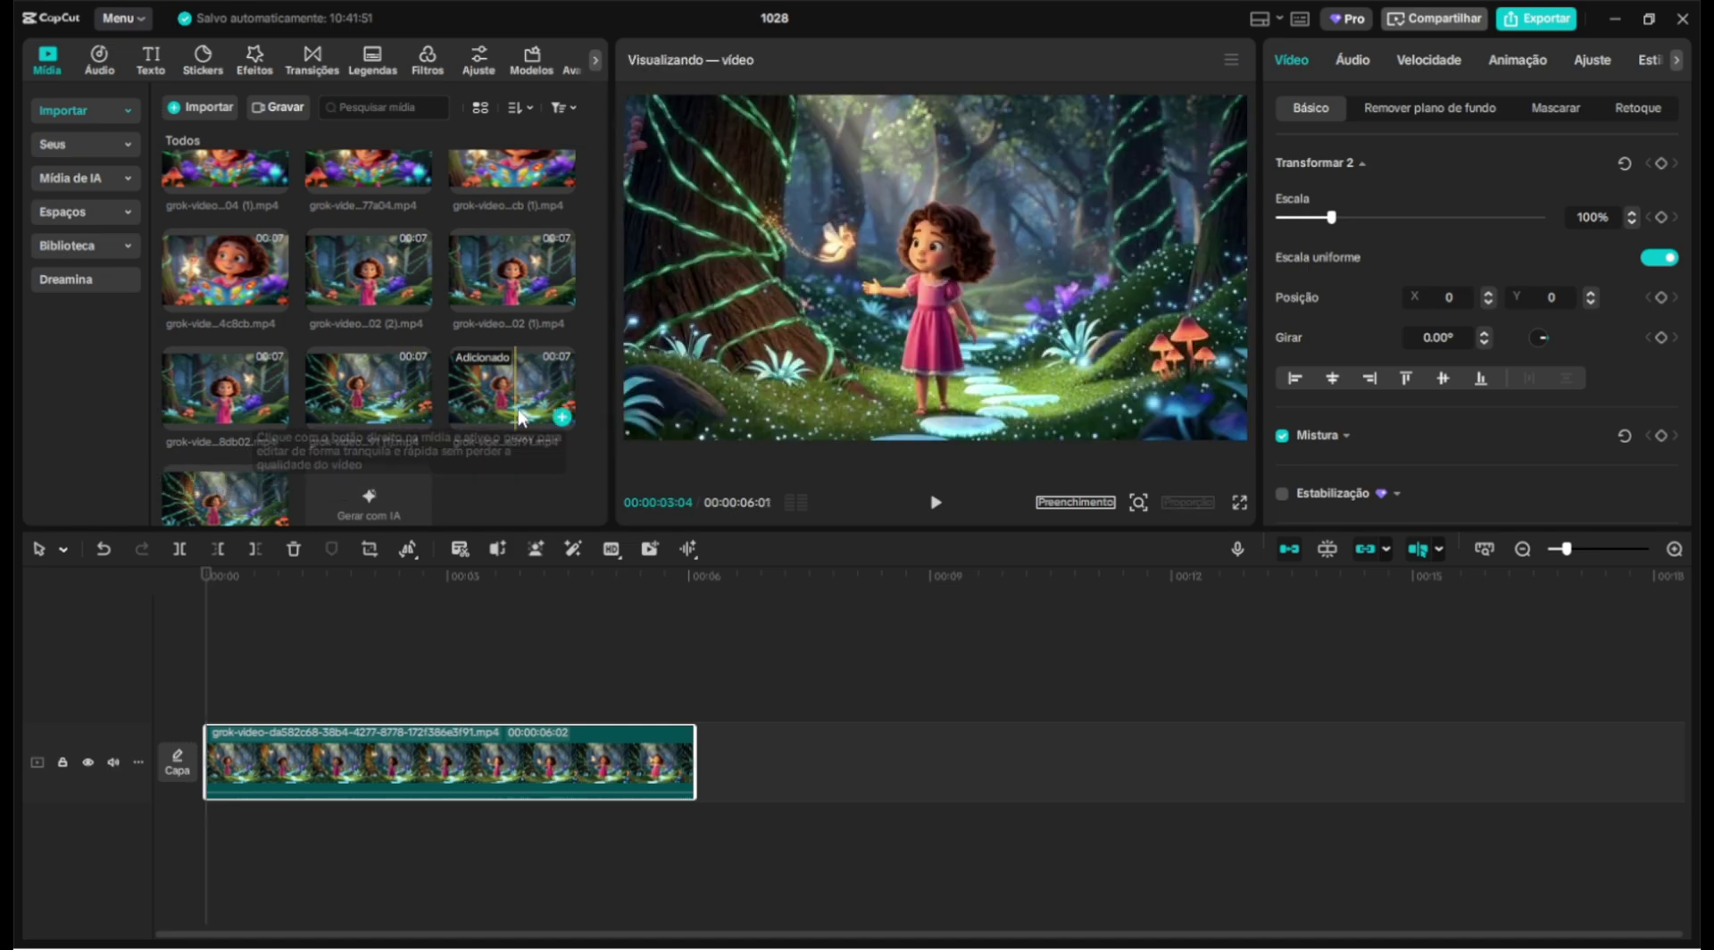
Add a second forest clip after the first, preview it, then delete it.
click(259, 400)
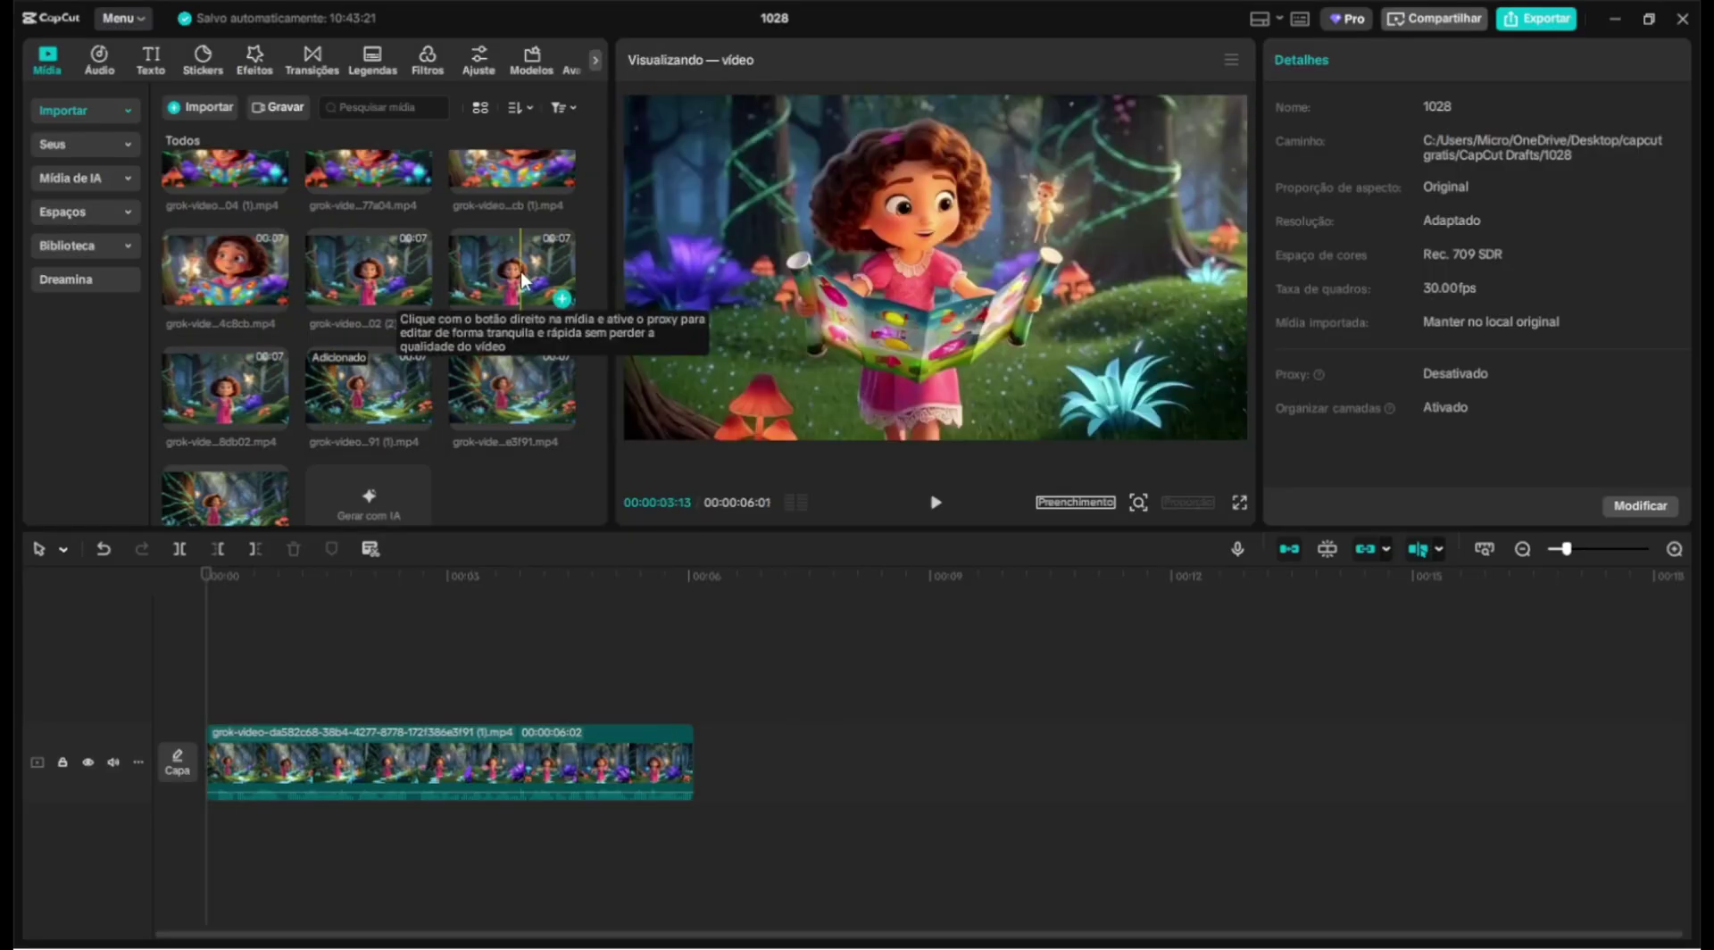
drag(523, 282, 699, 741)
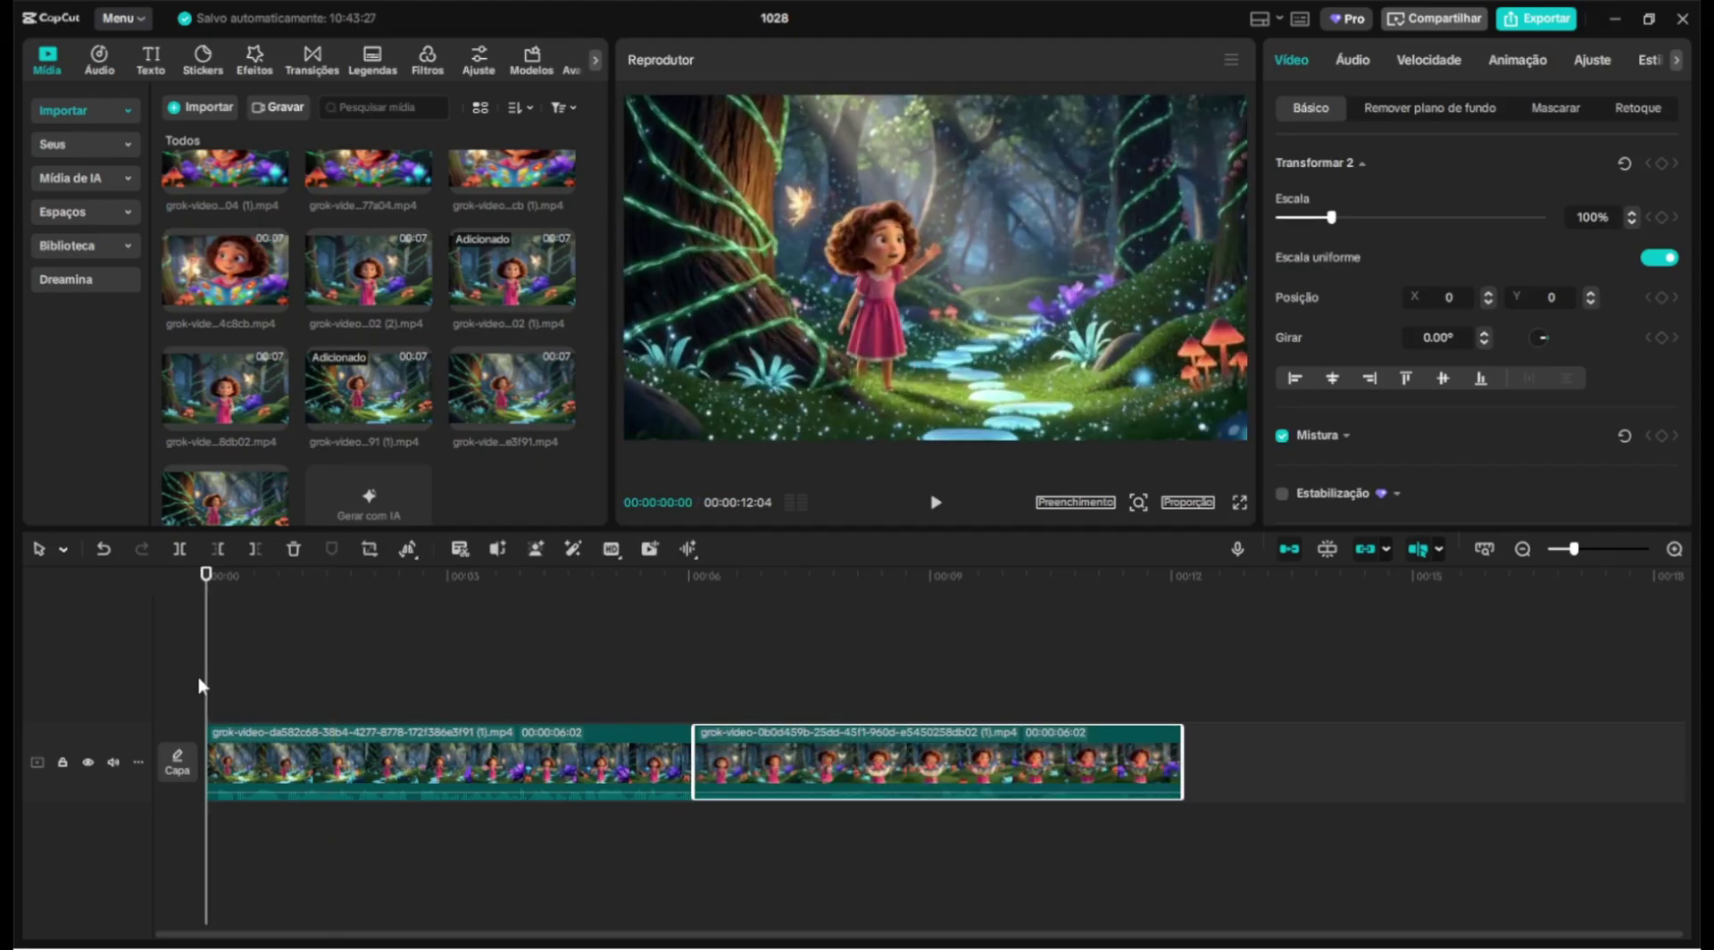
key(space)
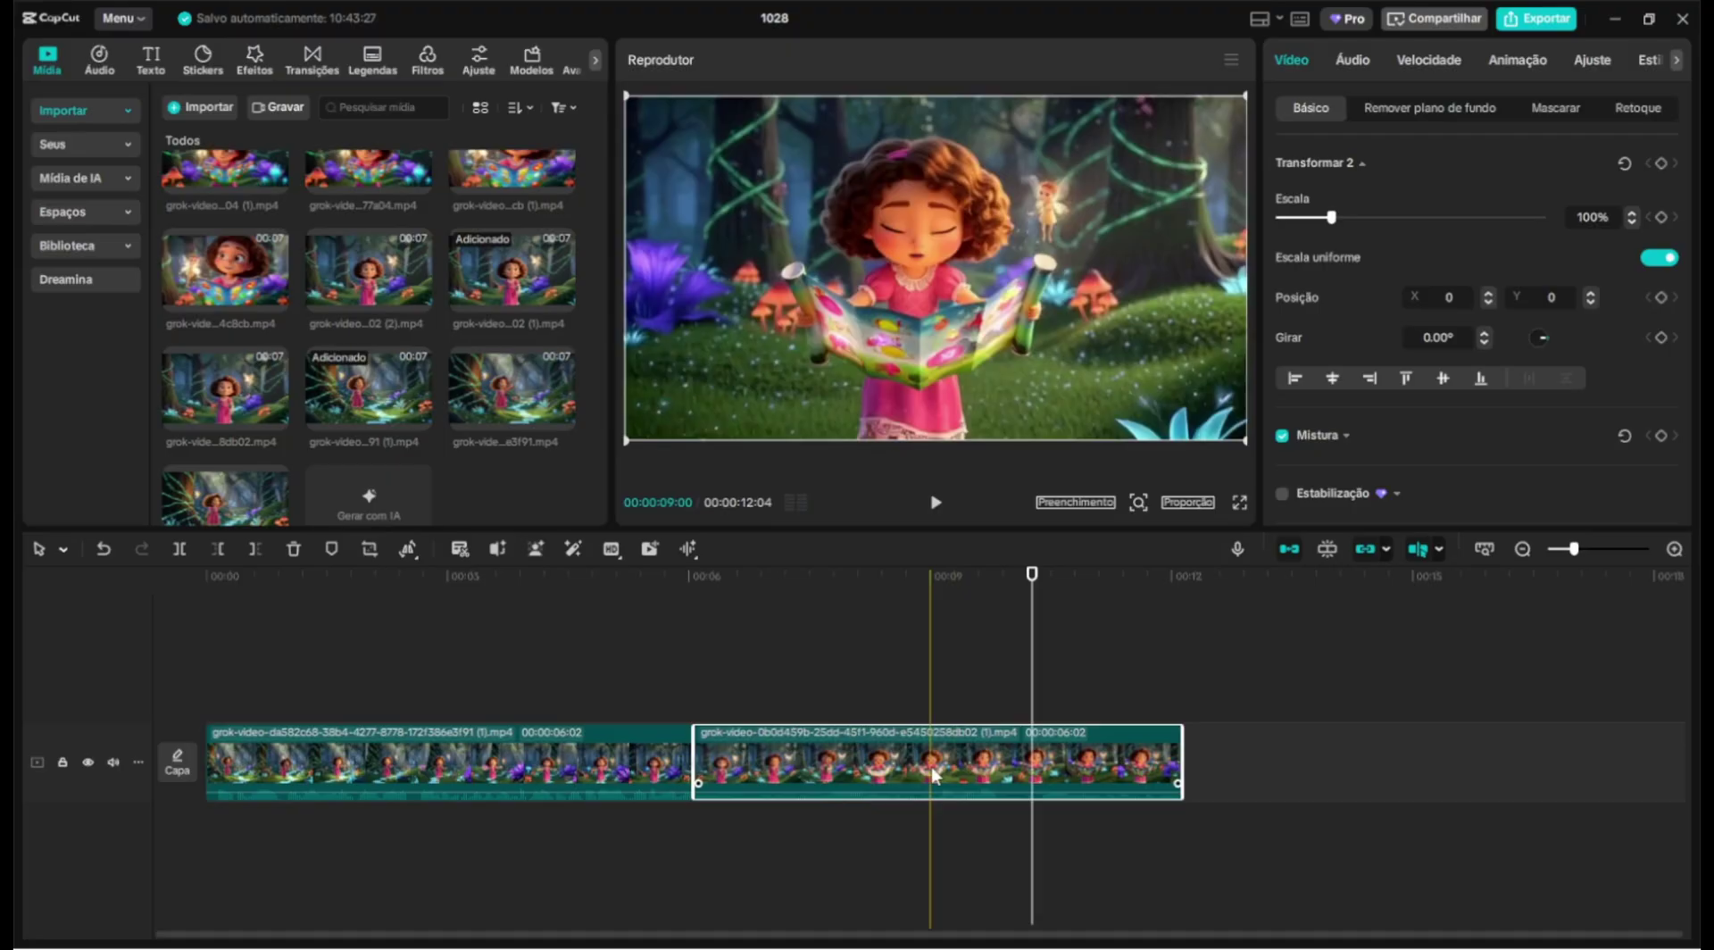
key(Delete)
Place a replacement forest clip after the first, then a third clip after it.
drag(763, 389, 810, 730)
click(616, 686)
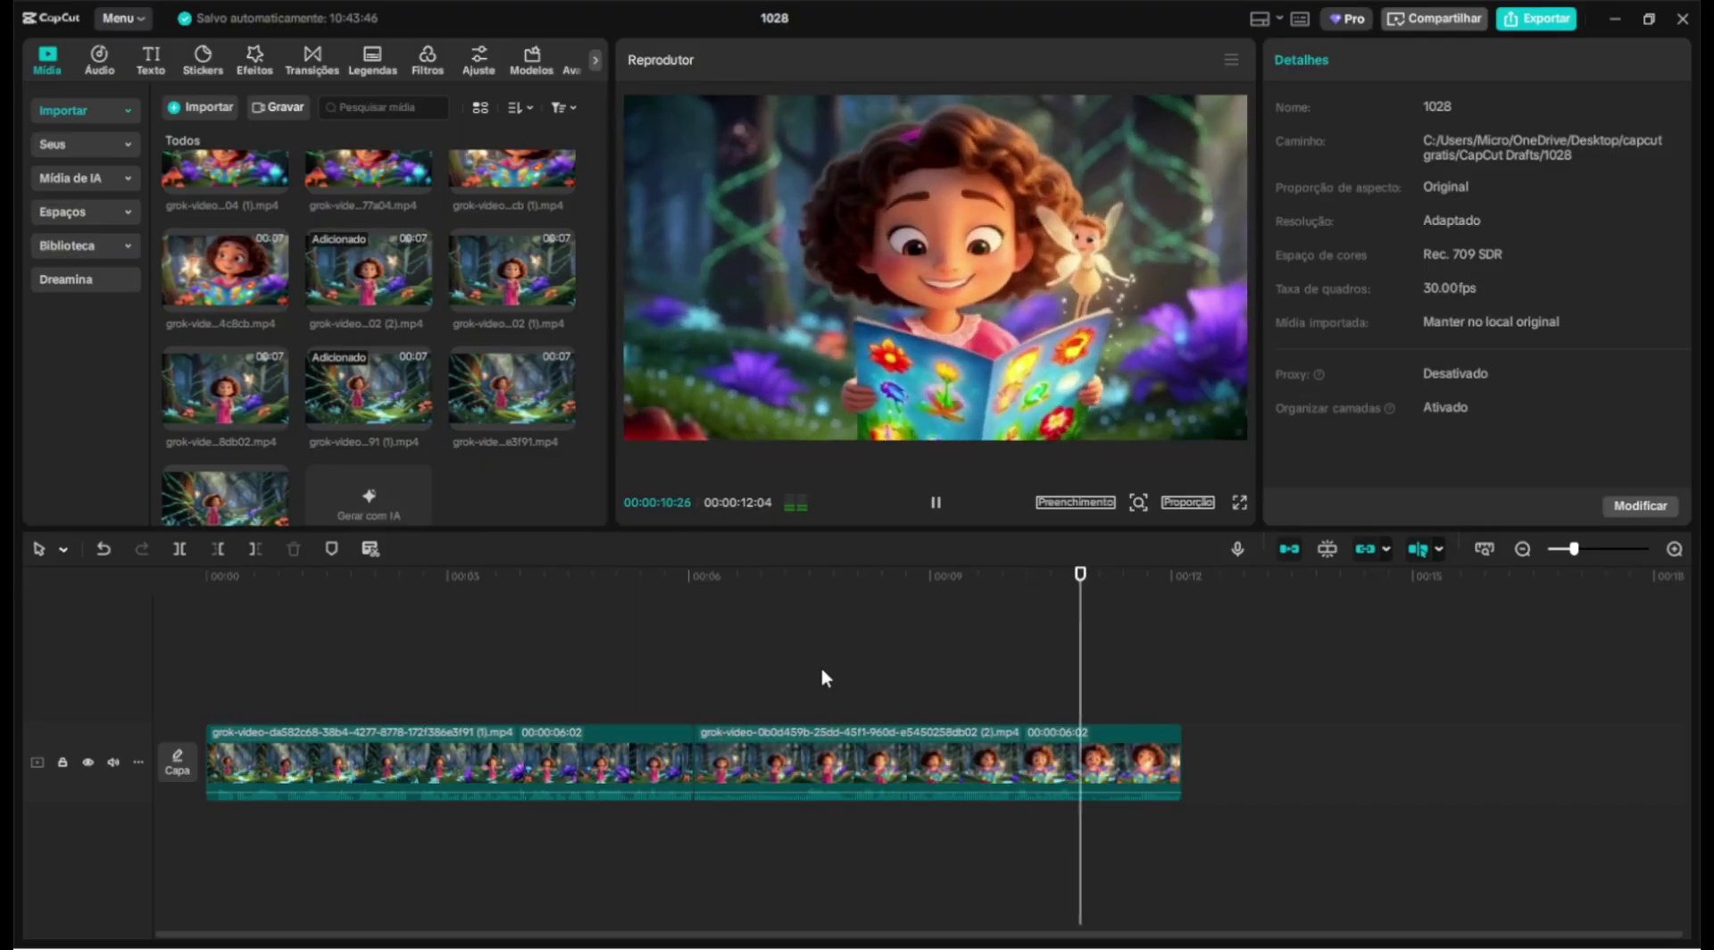
key(space)
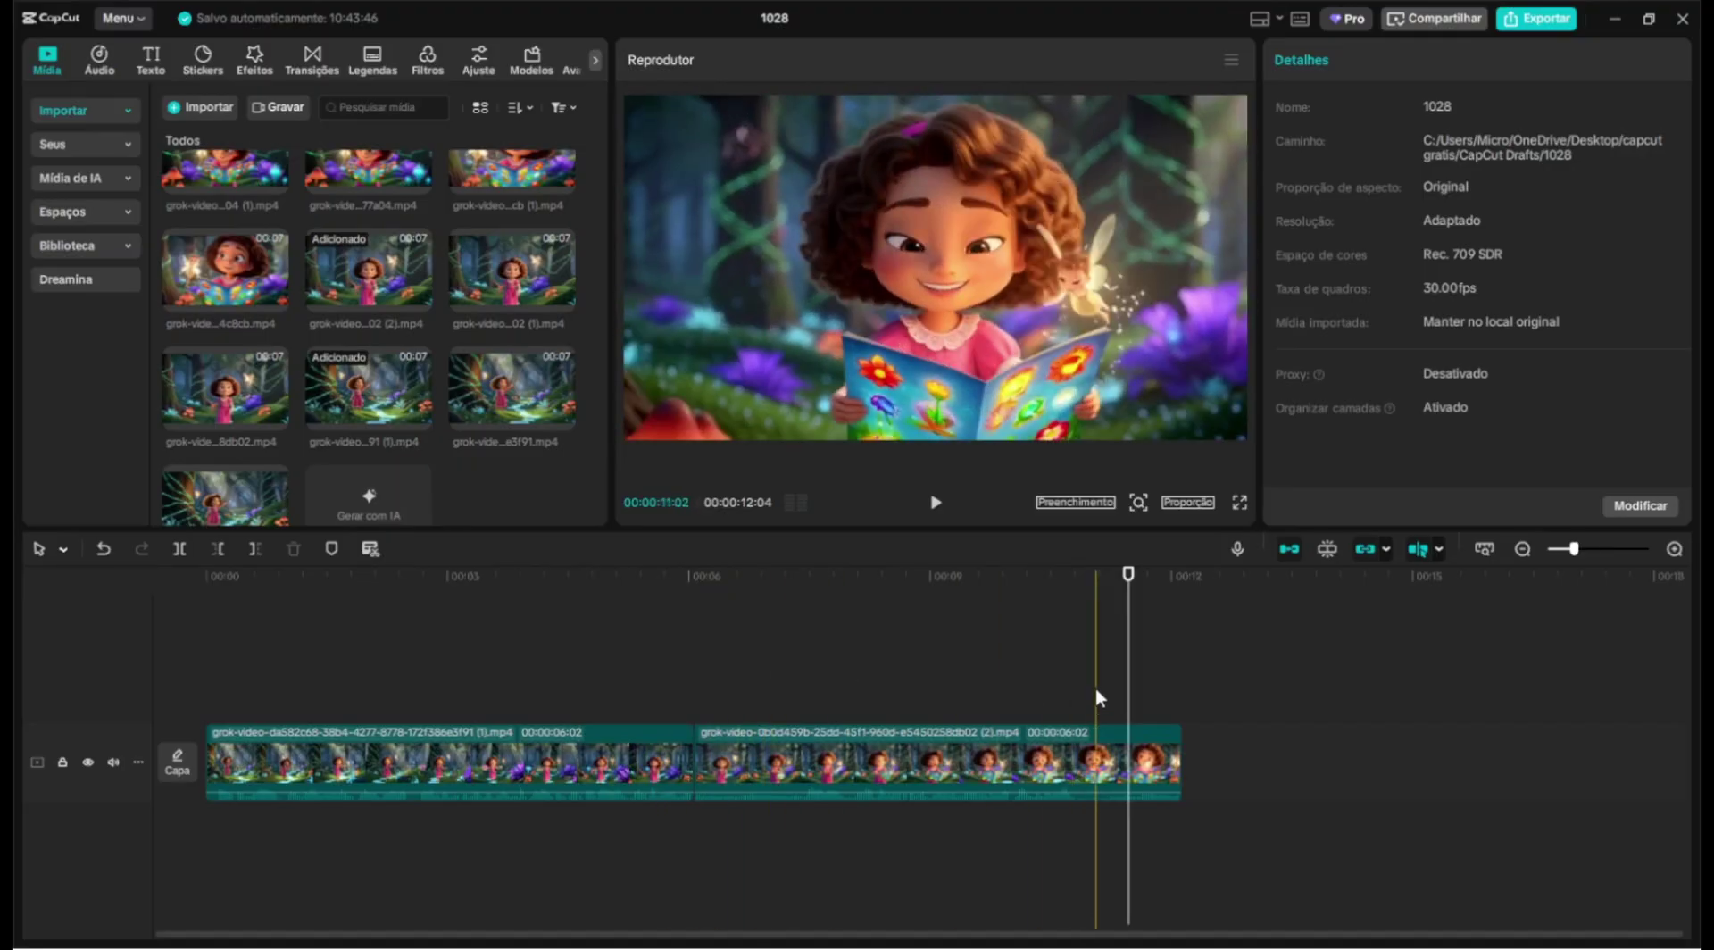
drag(512, 170, 1243, 731)
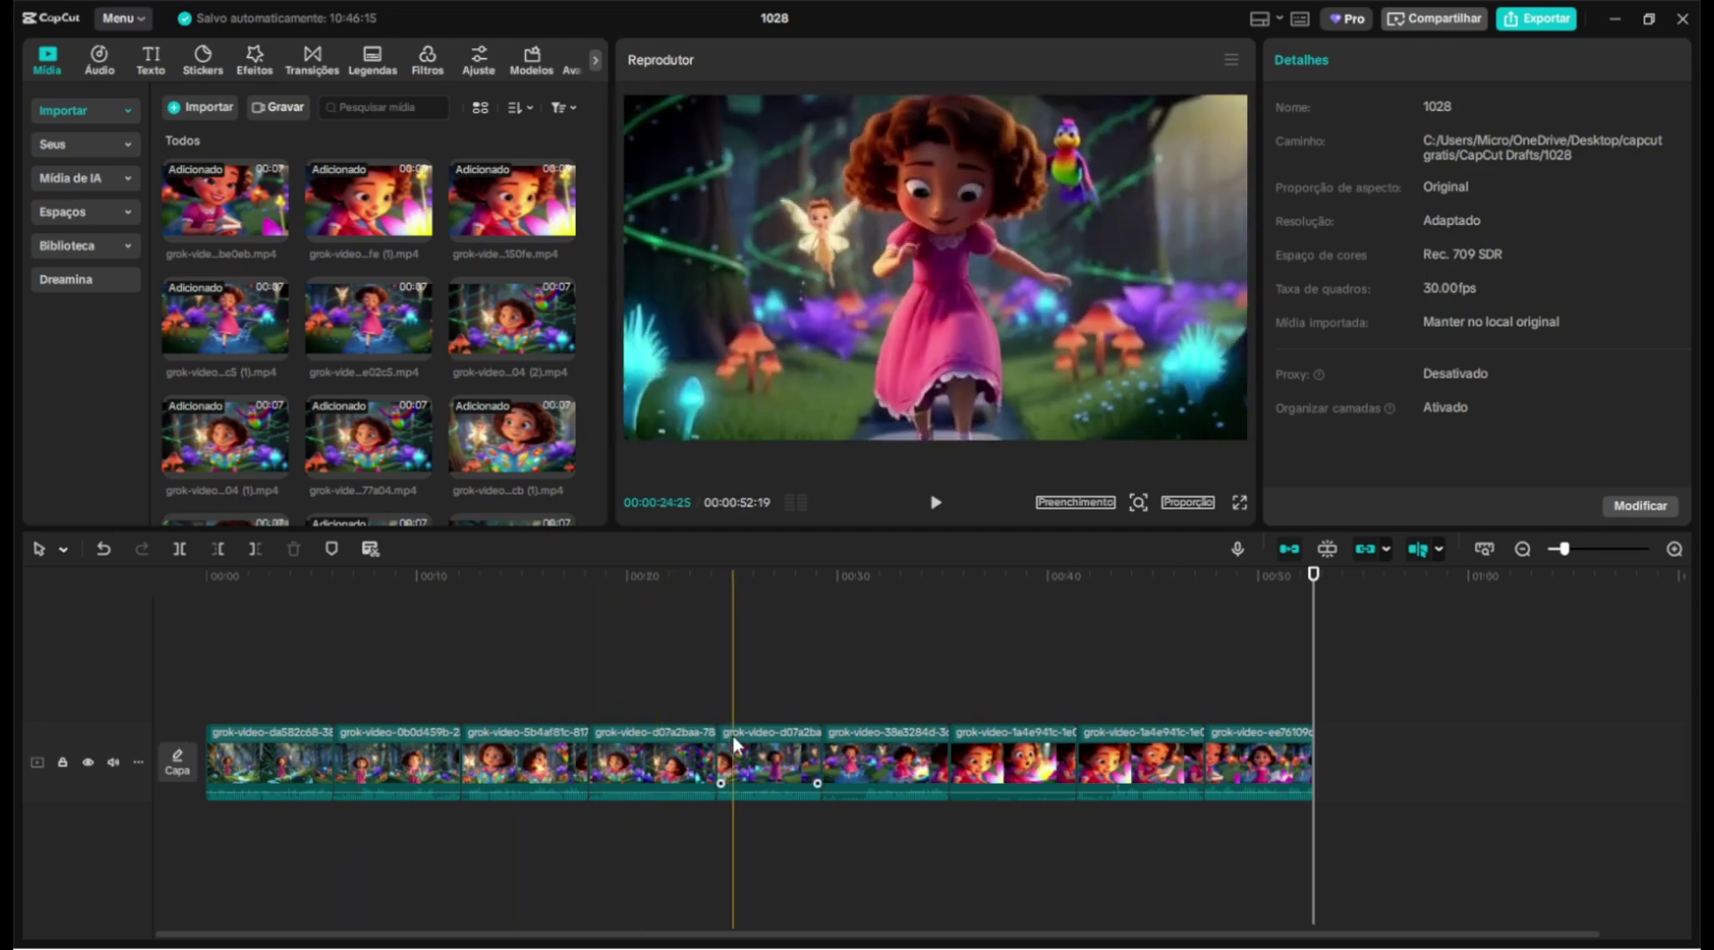
Add an Ajuste personalizado layer spanning the video with Saturação 10, nitidez 2 and Vinheta 1.
click(479, 64)
drag(207, 142, 250, 637)
drag(187, 687, 1314, 741)
scroll(1420, 304, down, 4)
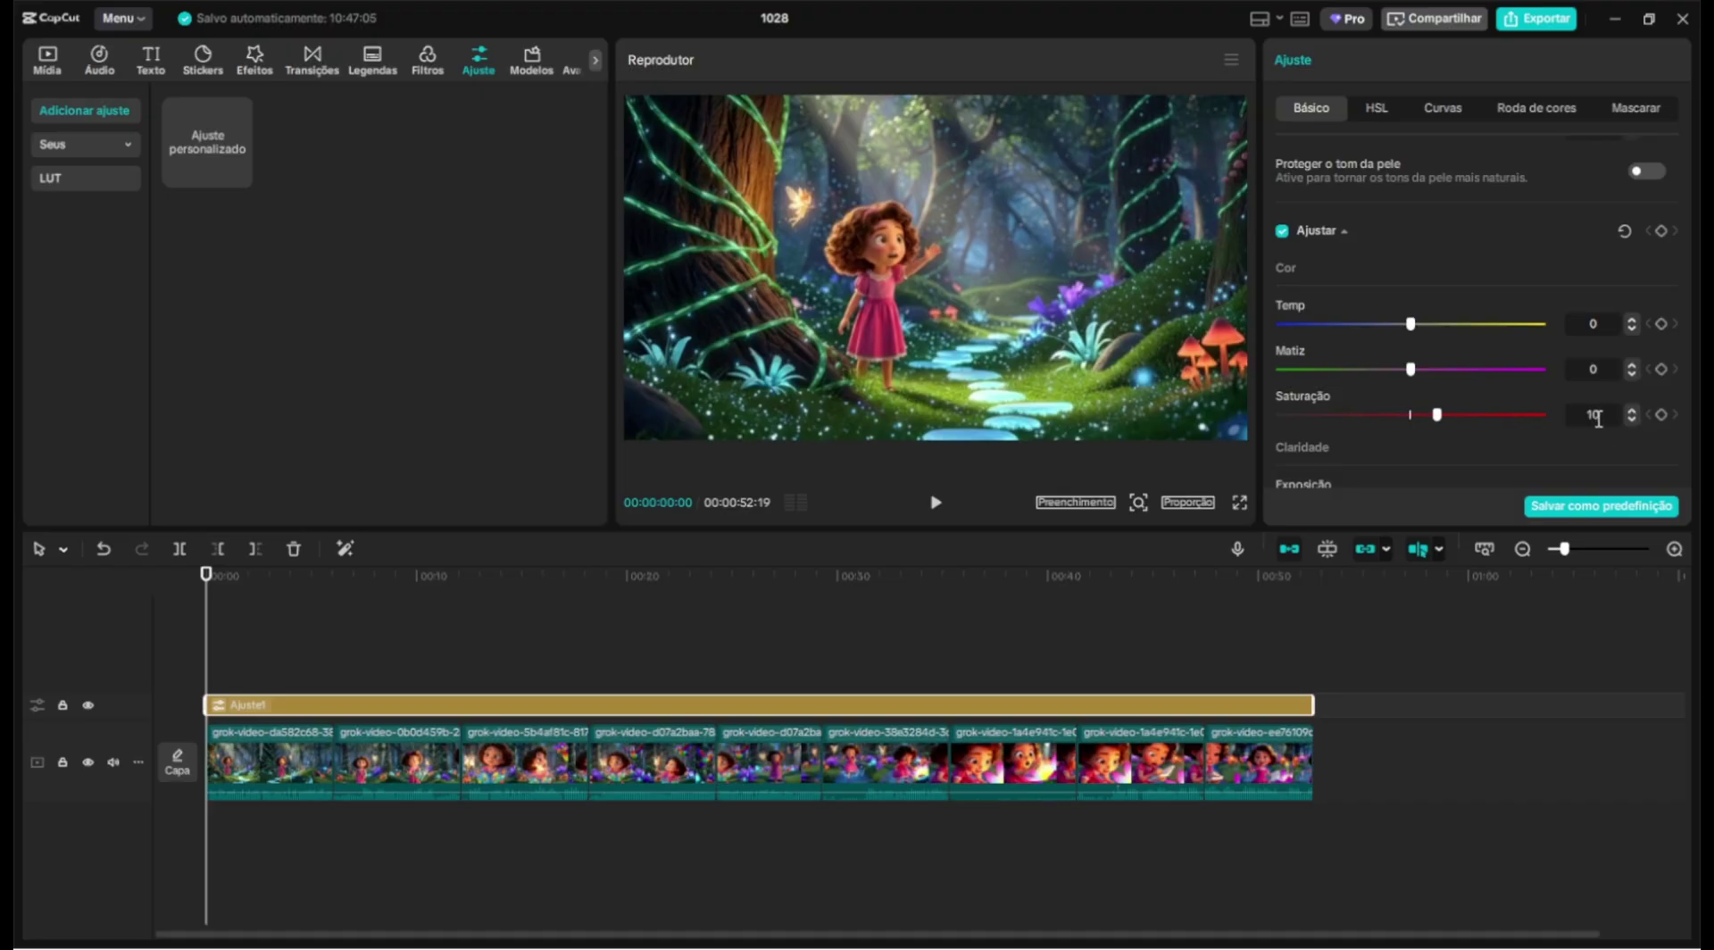
scroll(1576, 406, down, 3)
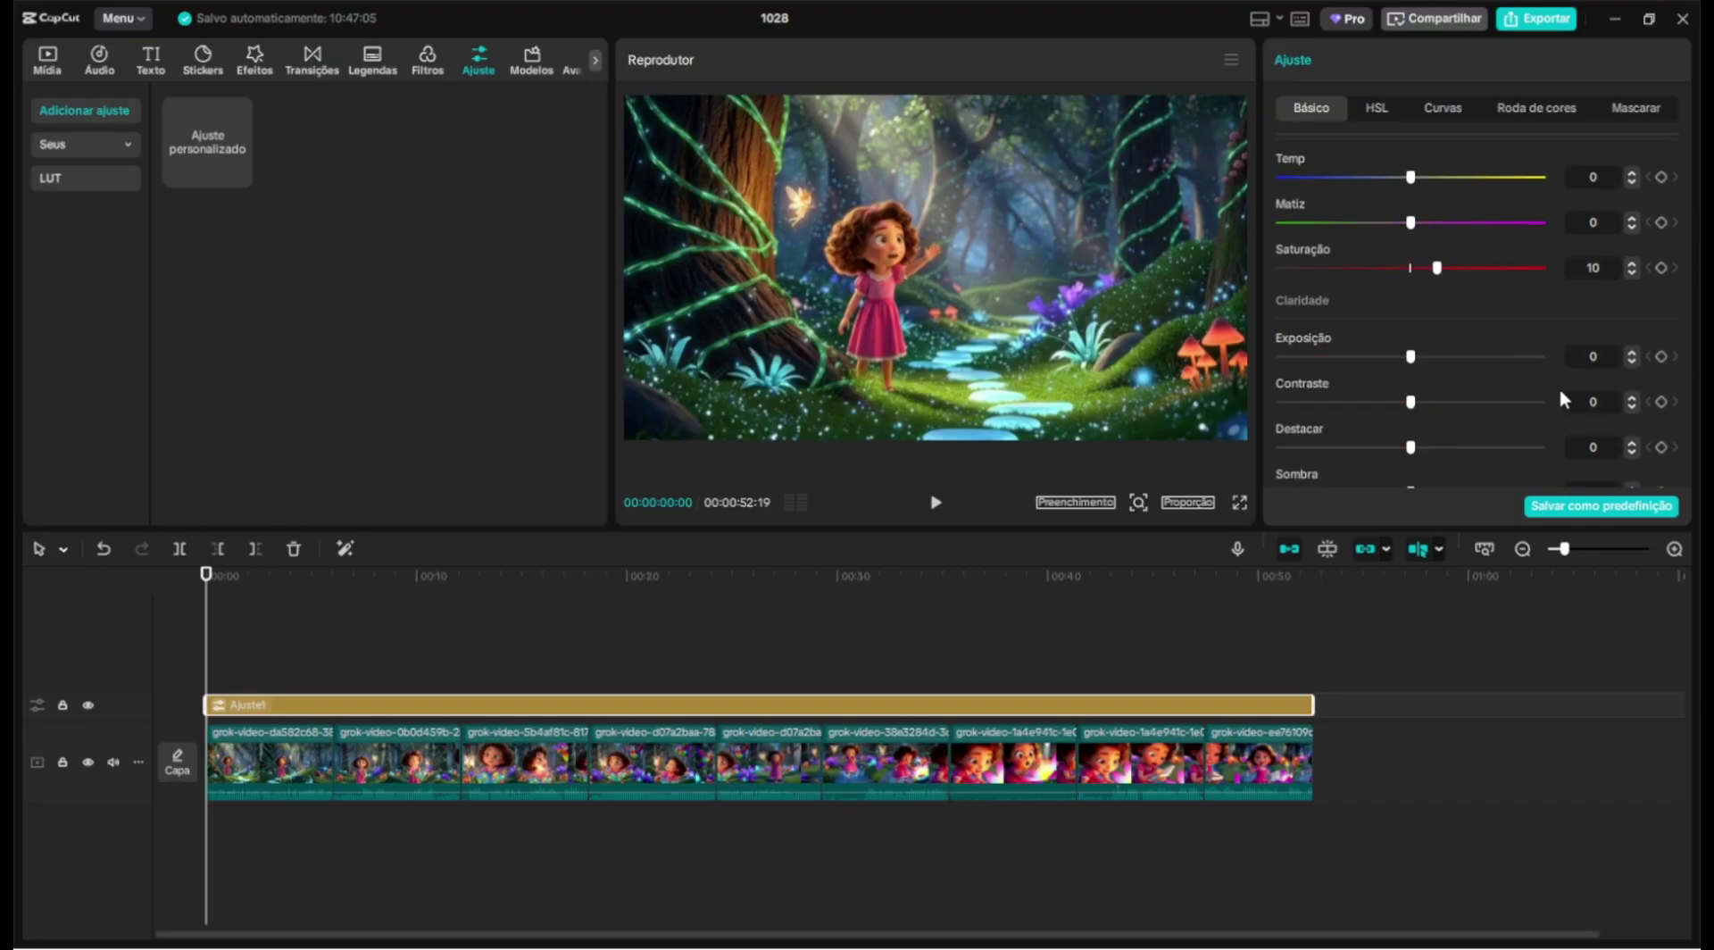
scroll(1564, 399, down, 2)
scroll(1564, 399, down, 2)
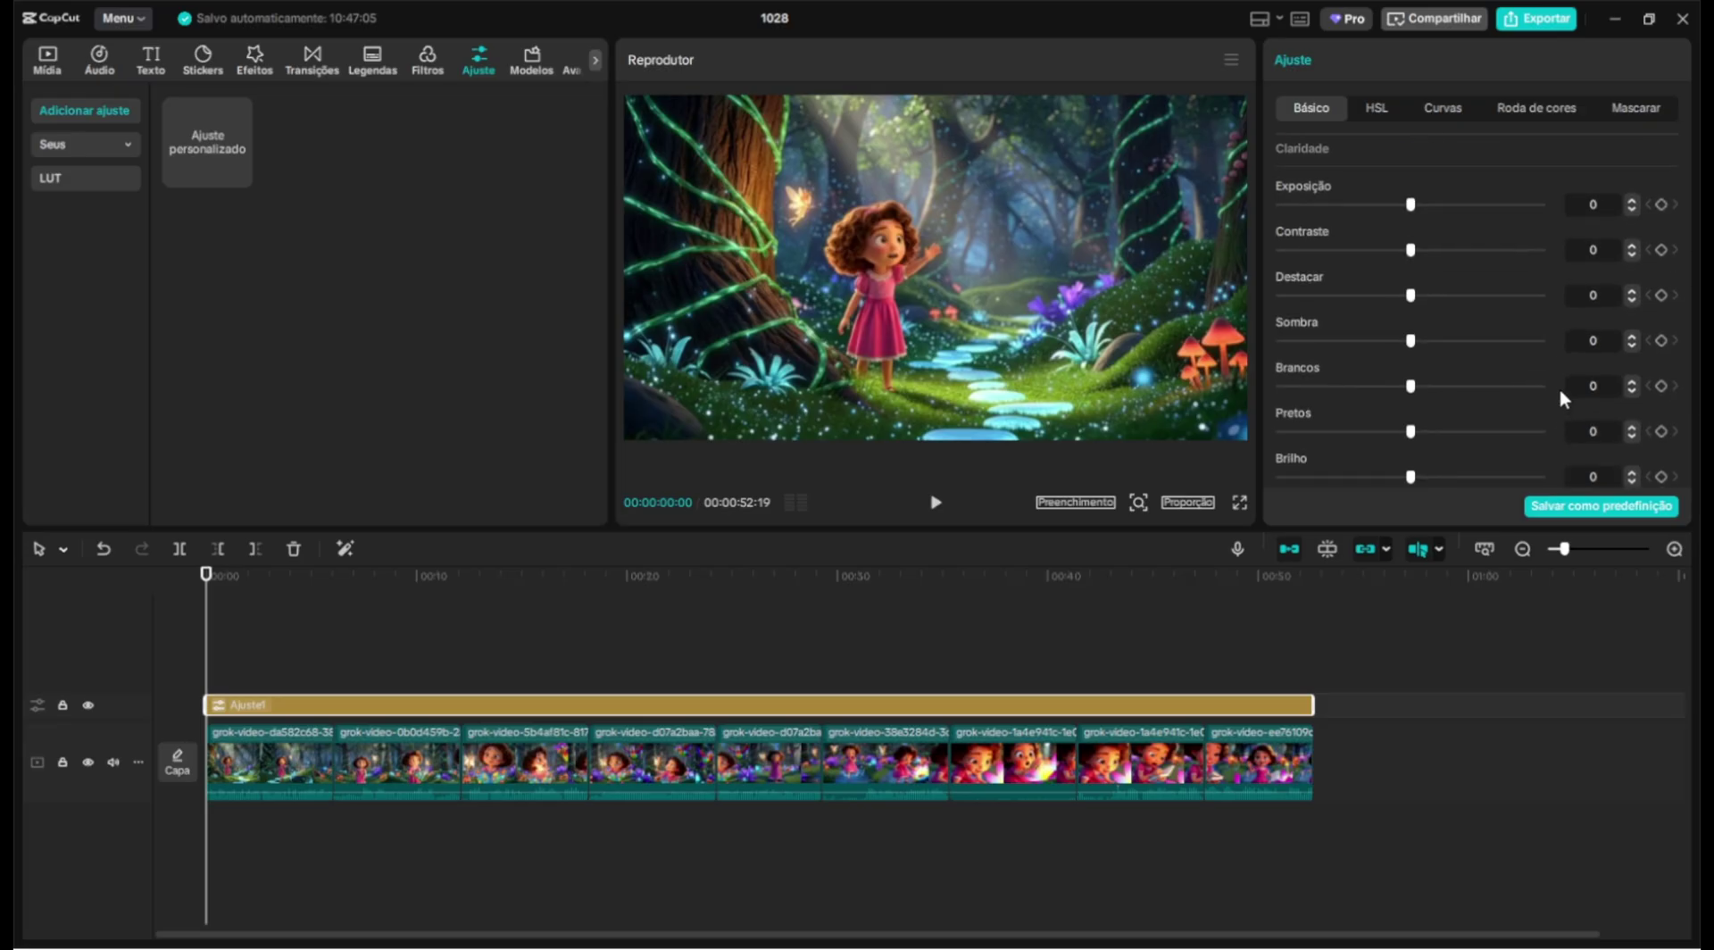
scroll(1564, 399, down, 2)
scroll(1565, 399, down, 5)
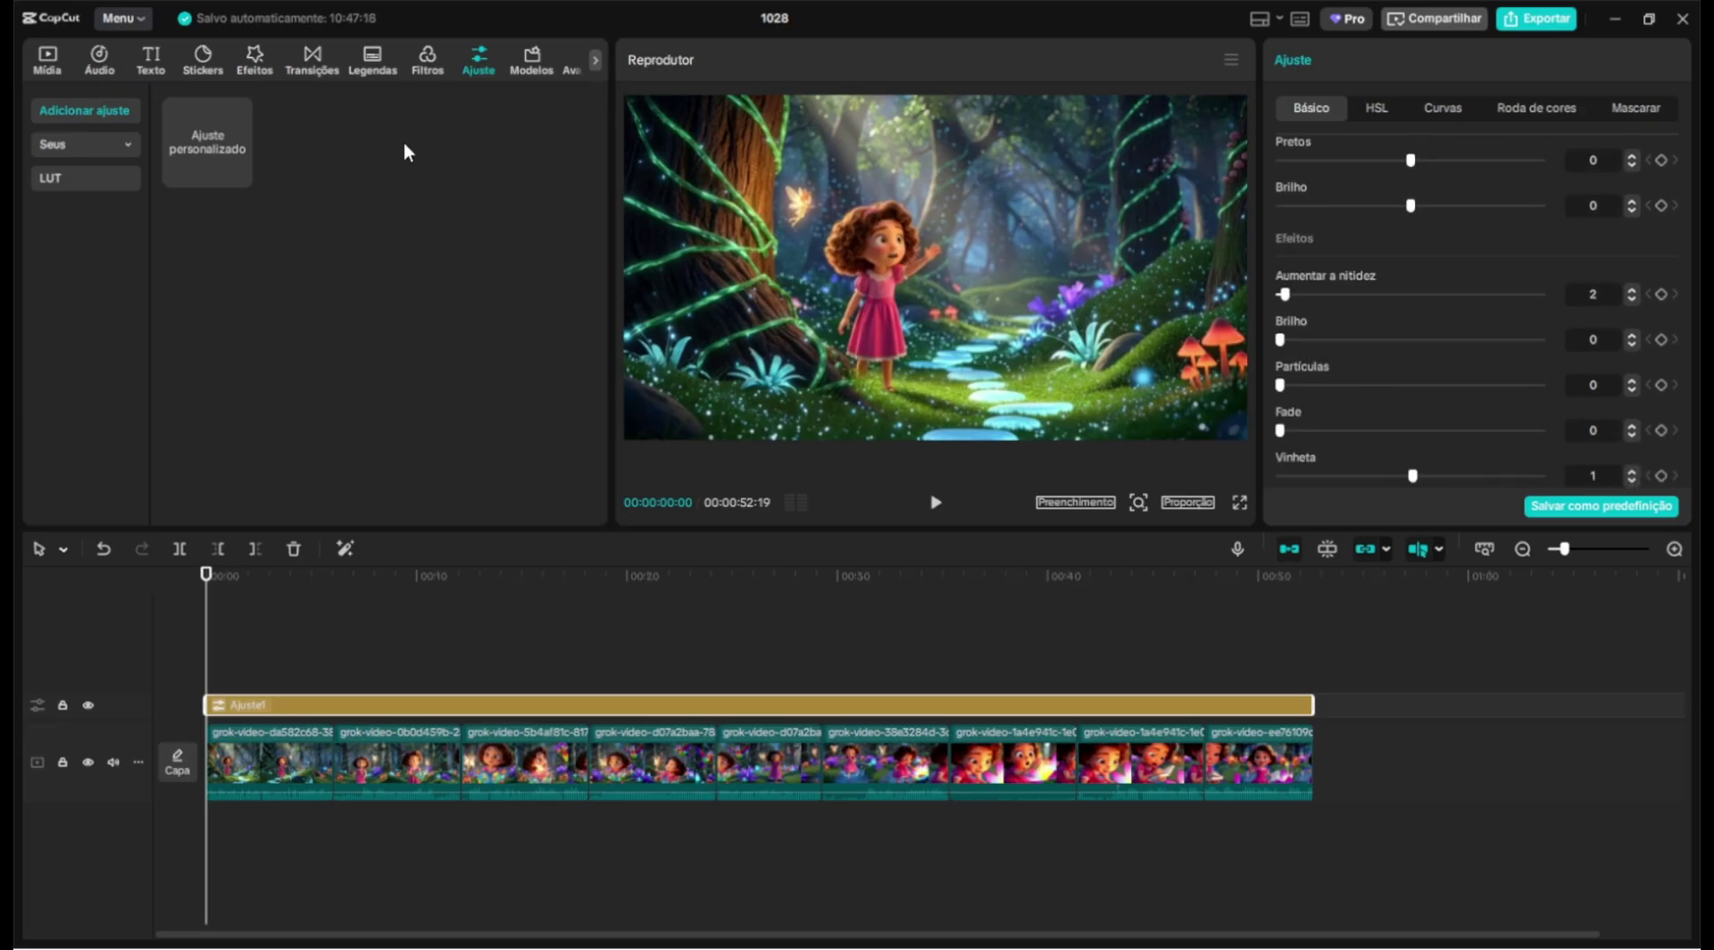
click(428, 61)
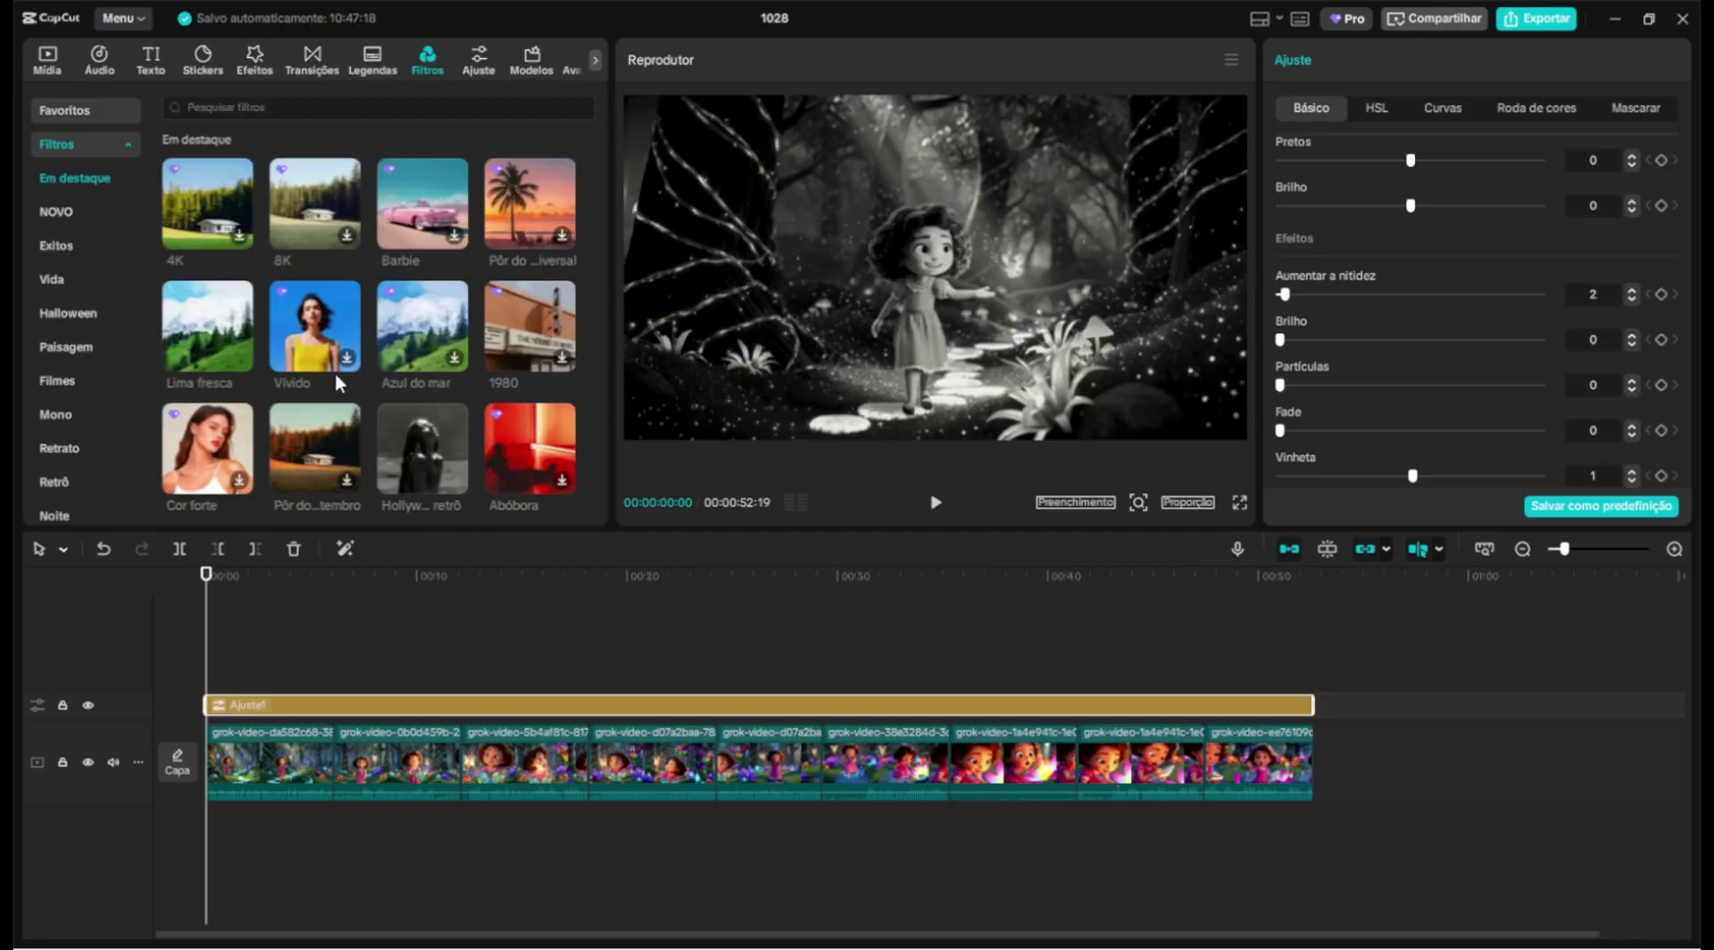
Add the Lima fresca filter, stretch it to the video's end, and set Intensidade to 40.
drag(214, 330, 178, 668)
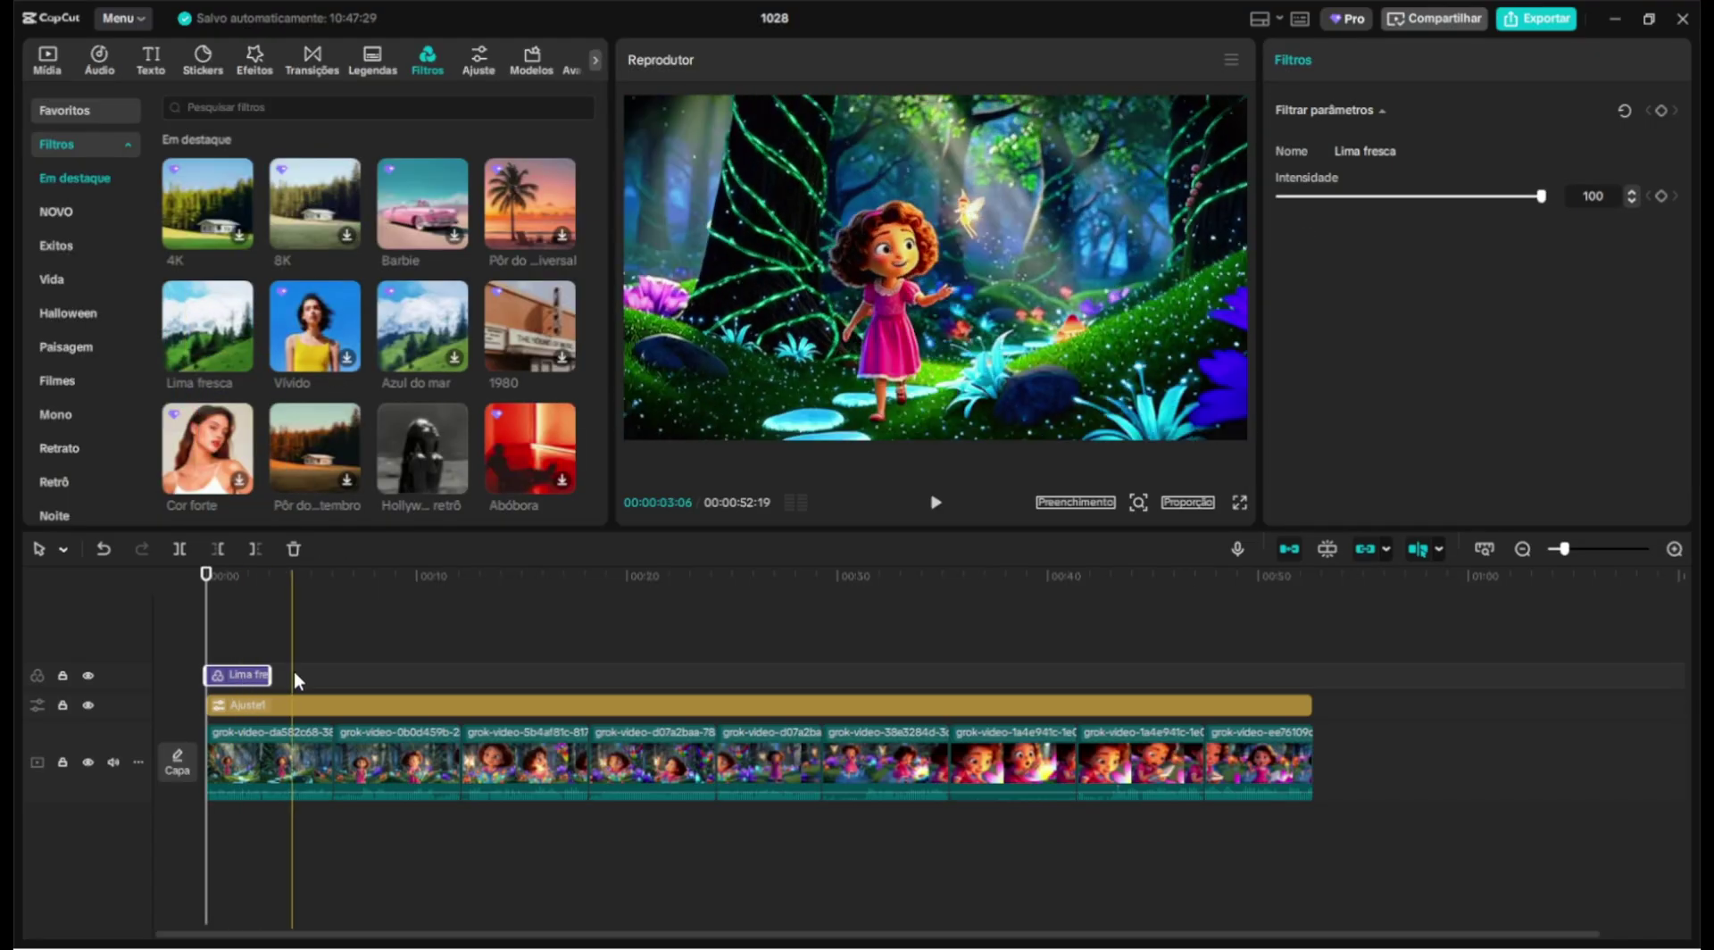
drag(298, 676, 1323, 690)
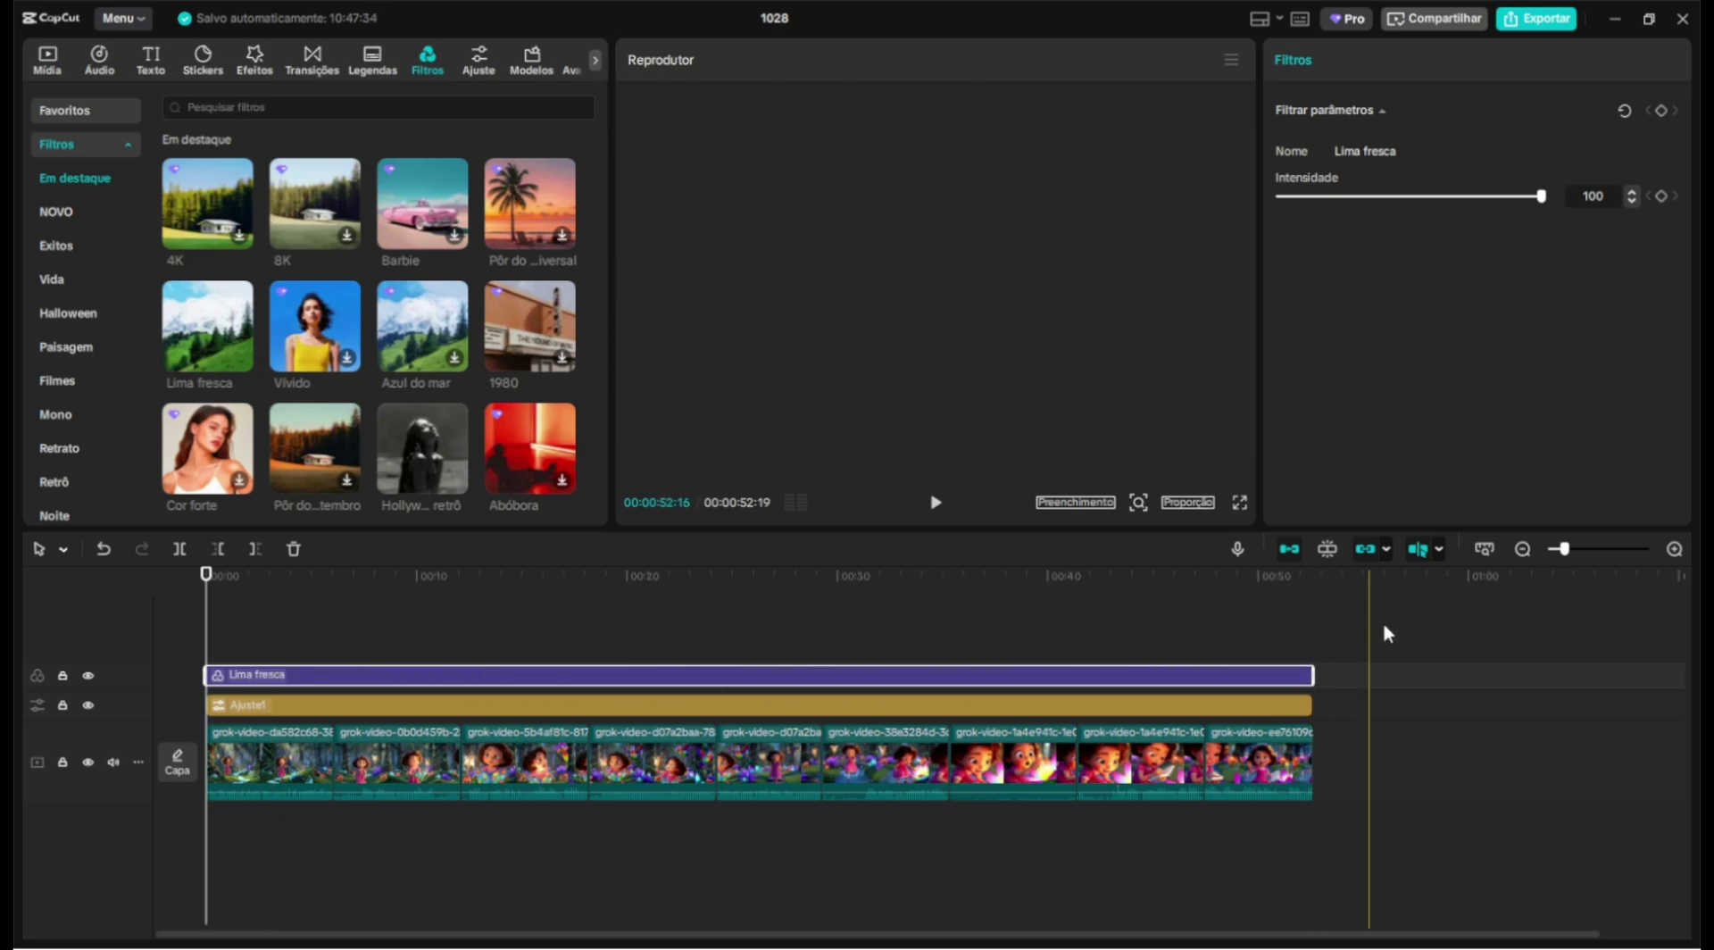
drag(1423, 198, 1409, 200)
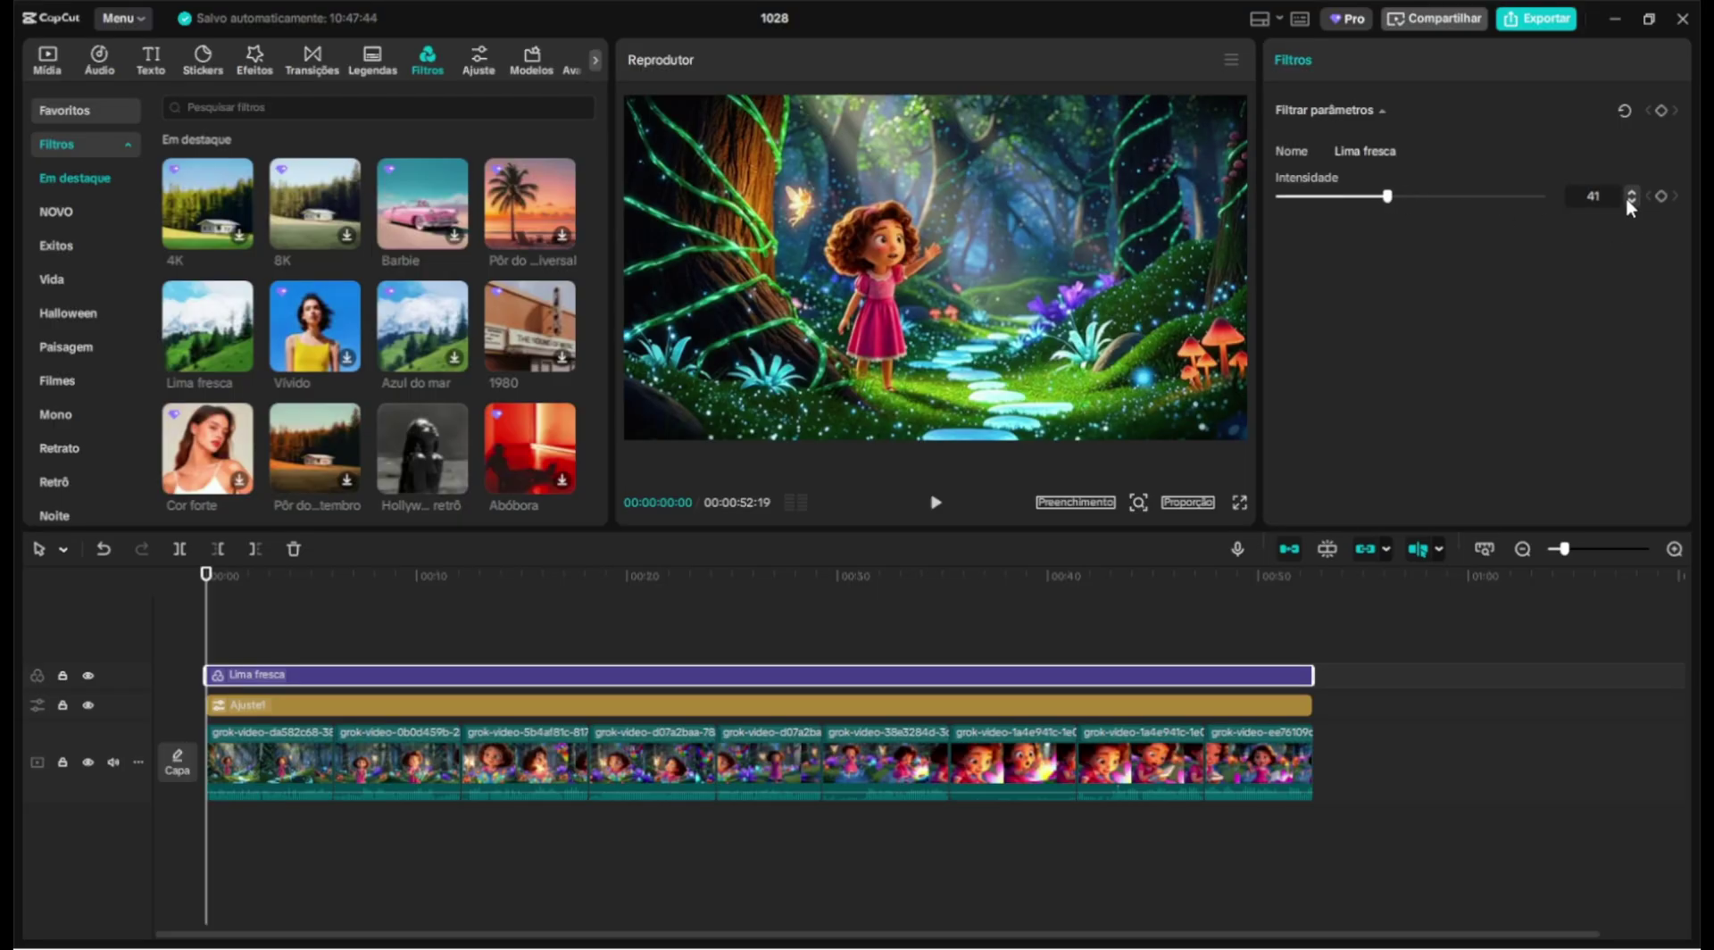
click(313, 62)
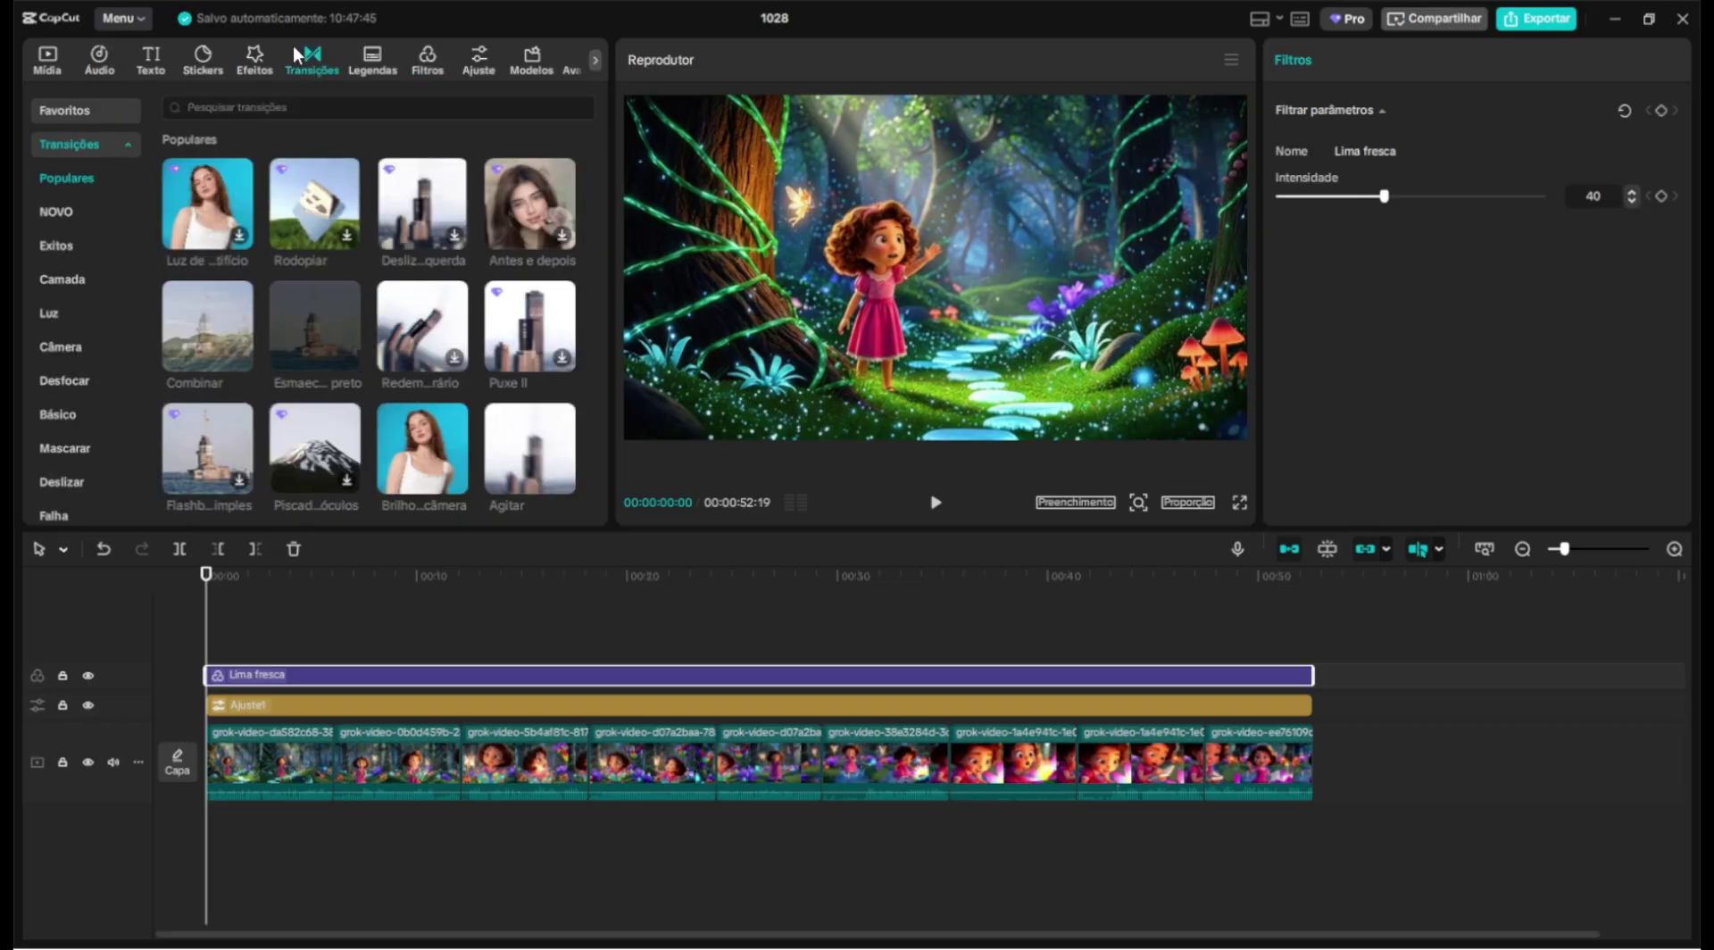
Drop a Combinar transition between the first two clips and apply it to every cut.
mouse_move(192, 322)
mouse_down()
mouse_move(402, 531)
mouse_move(321, 731)
mouse_move(345, 753)
mouse_up()
click(971, 552)
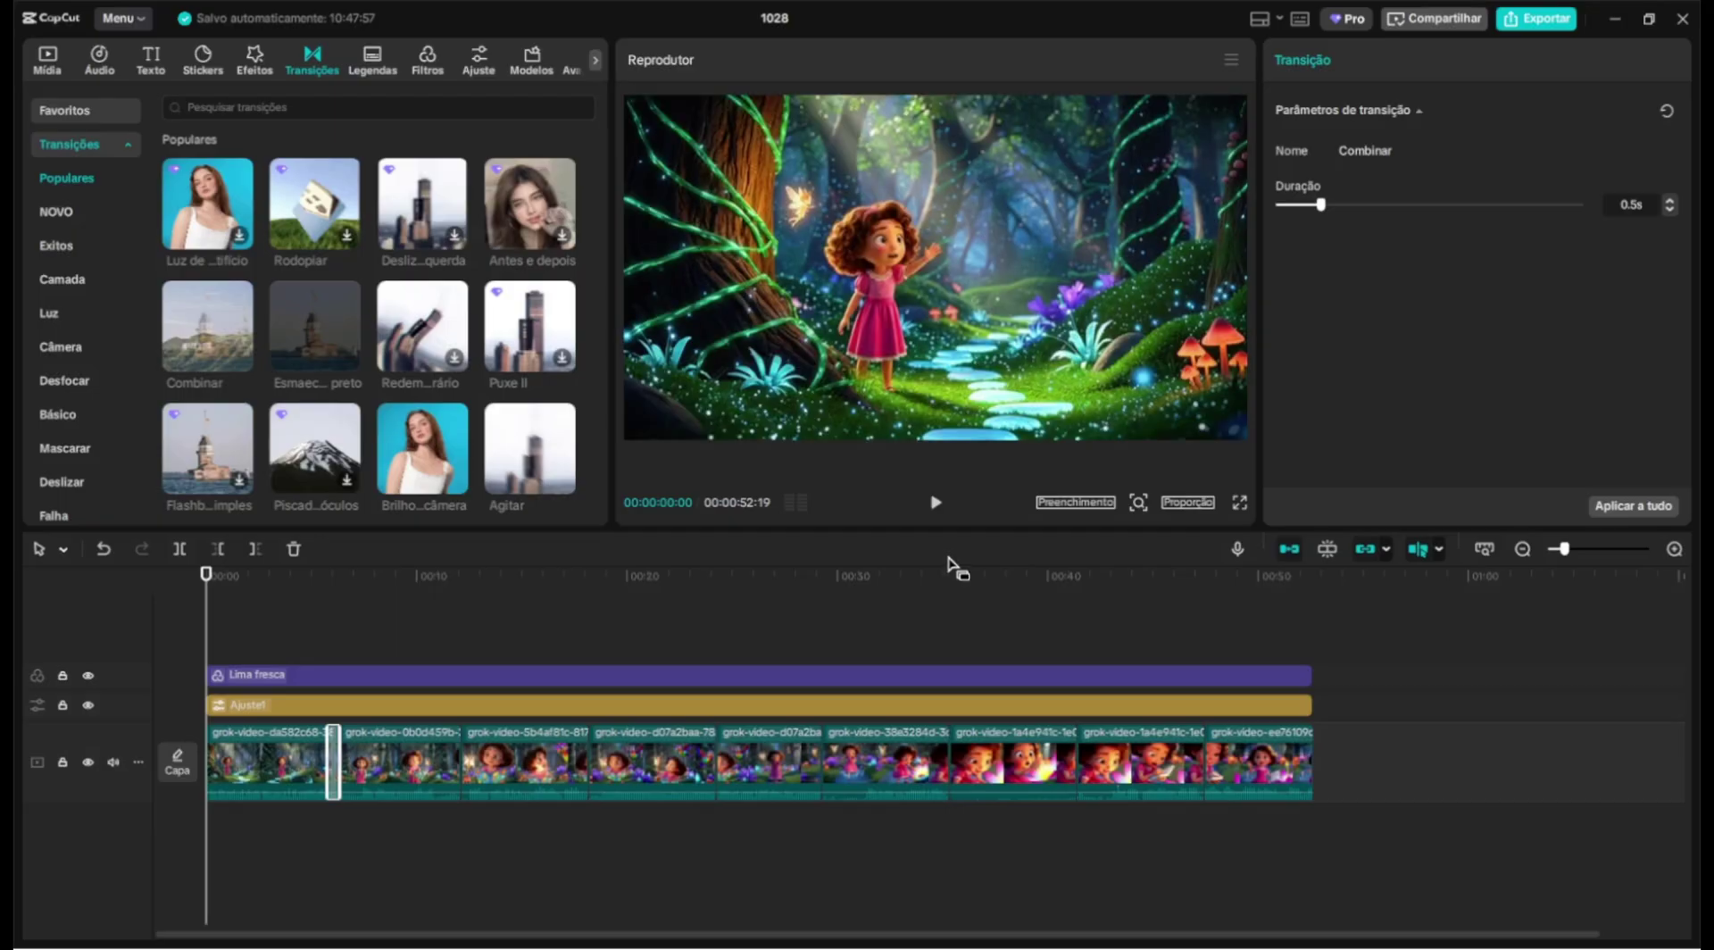
click(1648, 507)
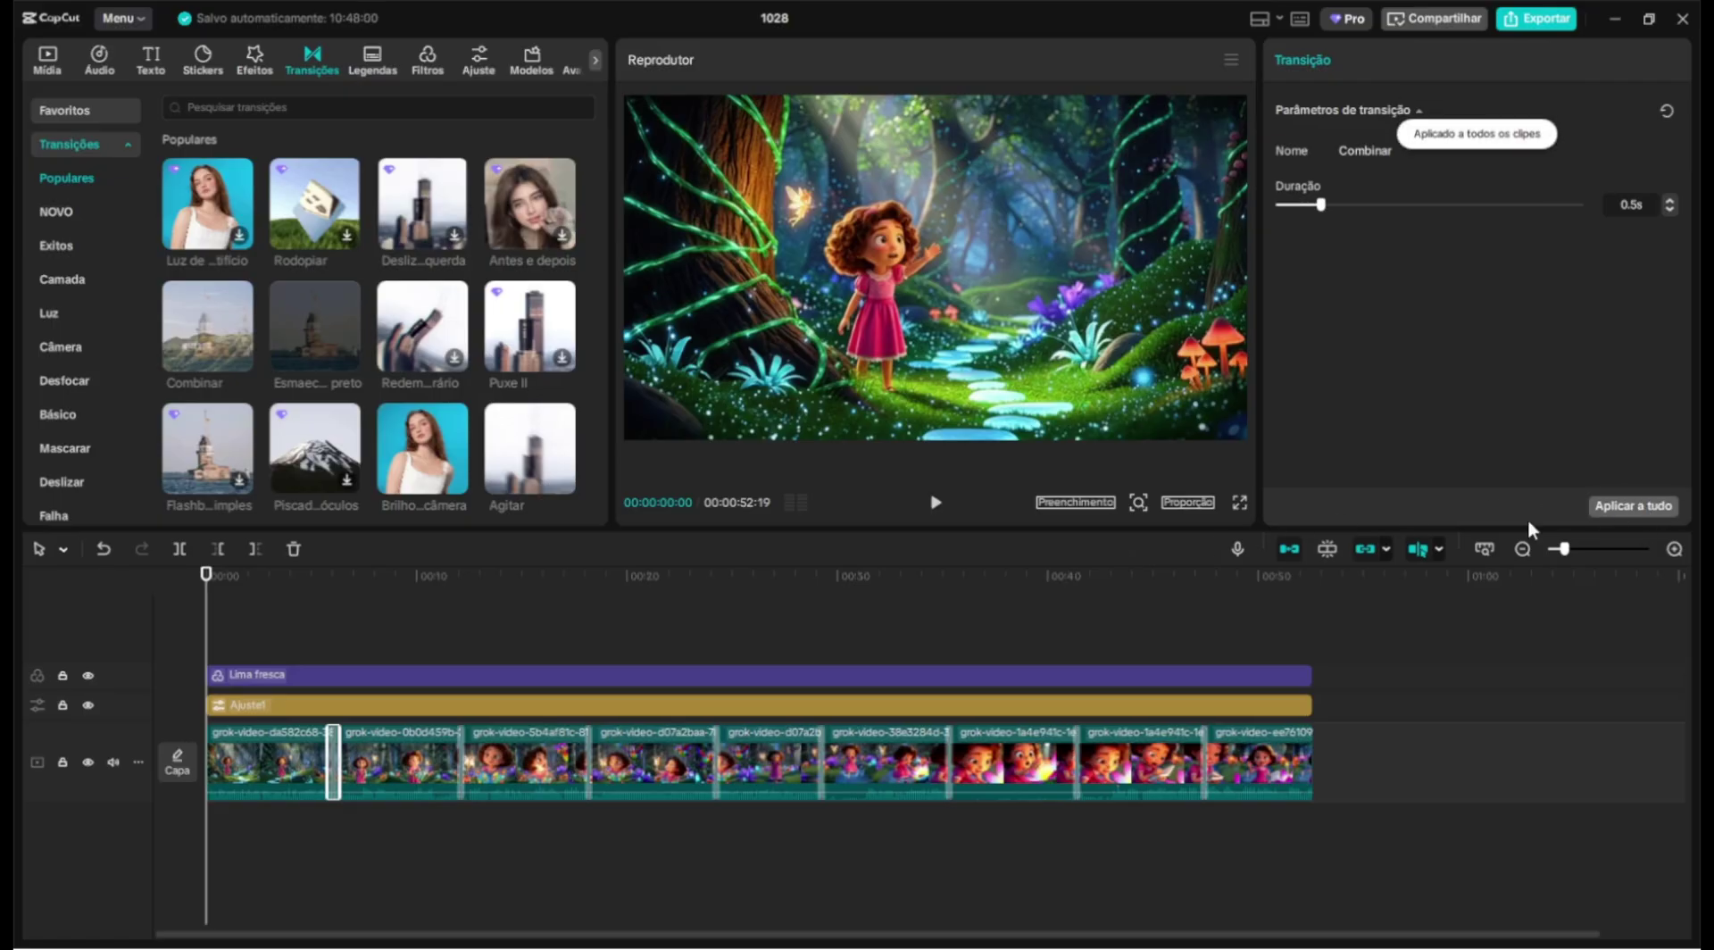
click(314, 647)
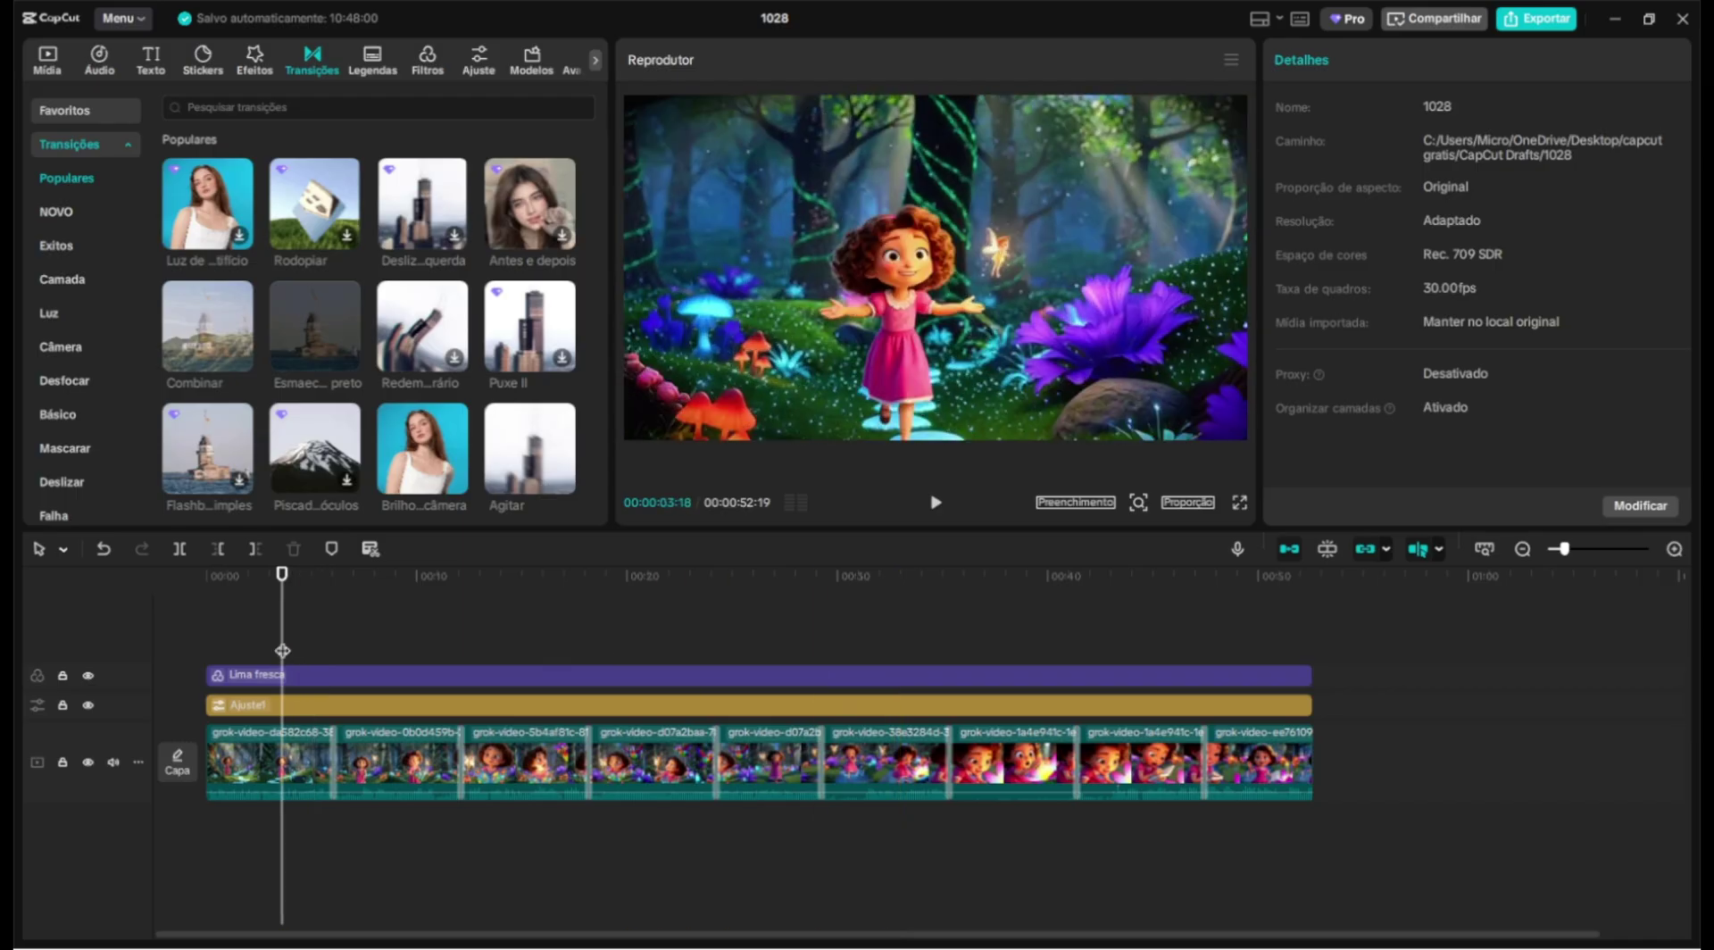
Play from the start and delete the unwanted later Combinar transitions.
click(191, 643)
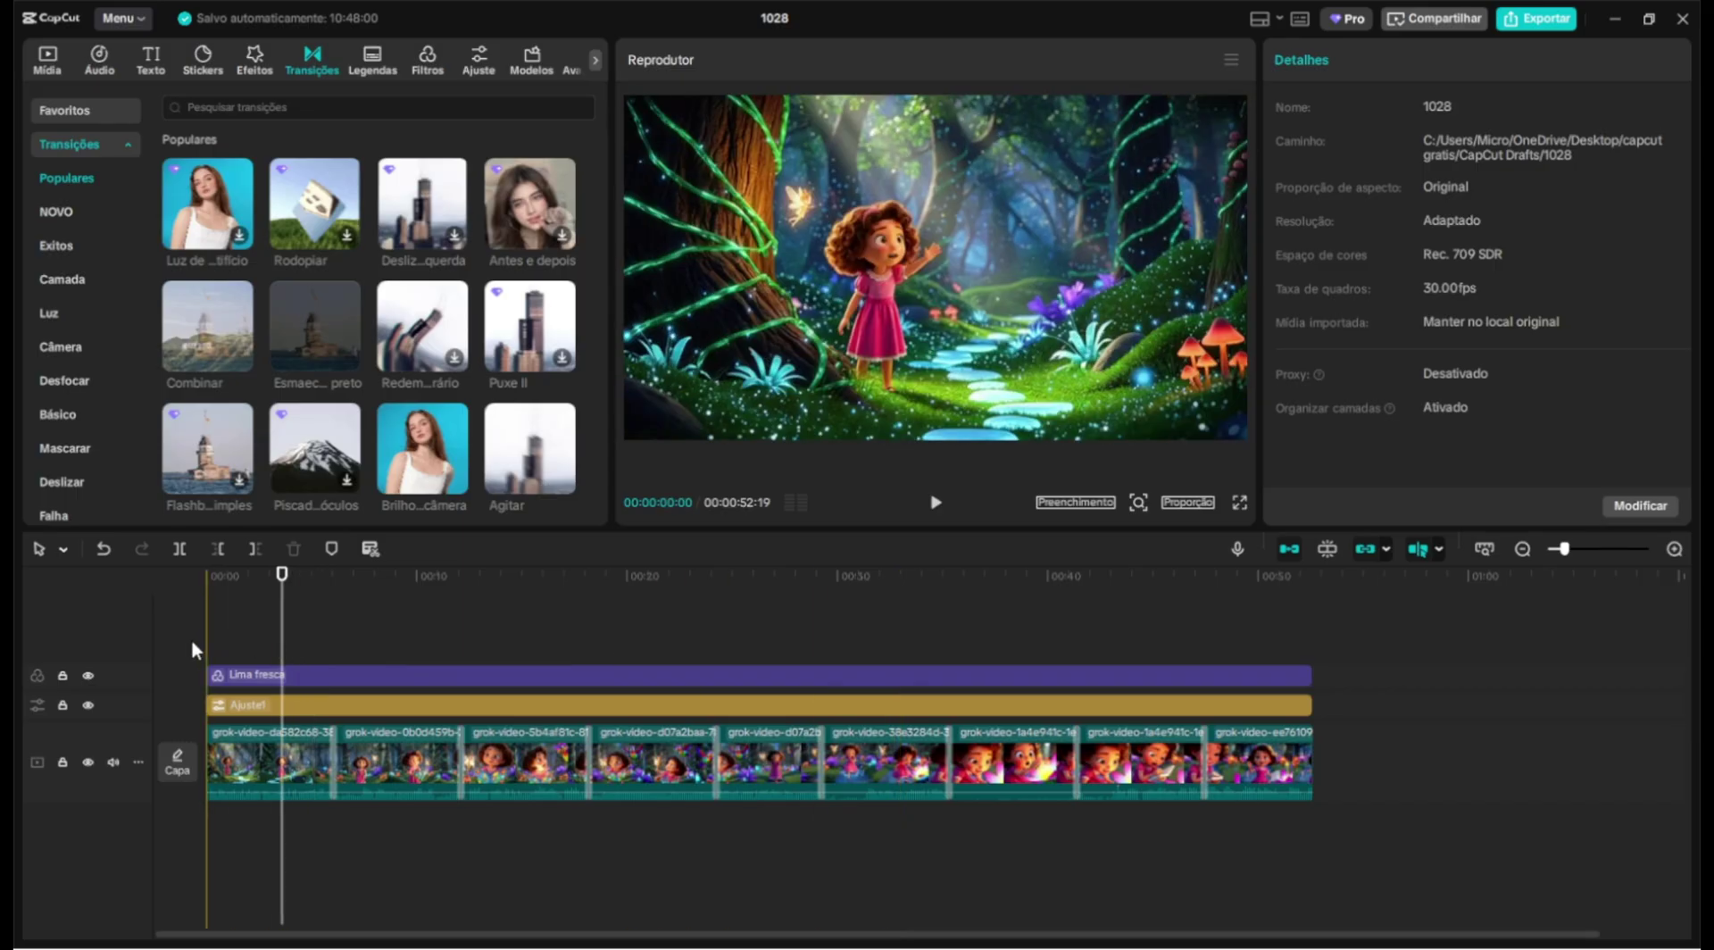
click(935, 502)
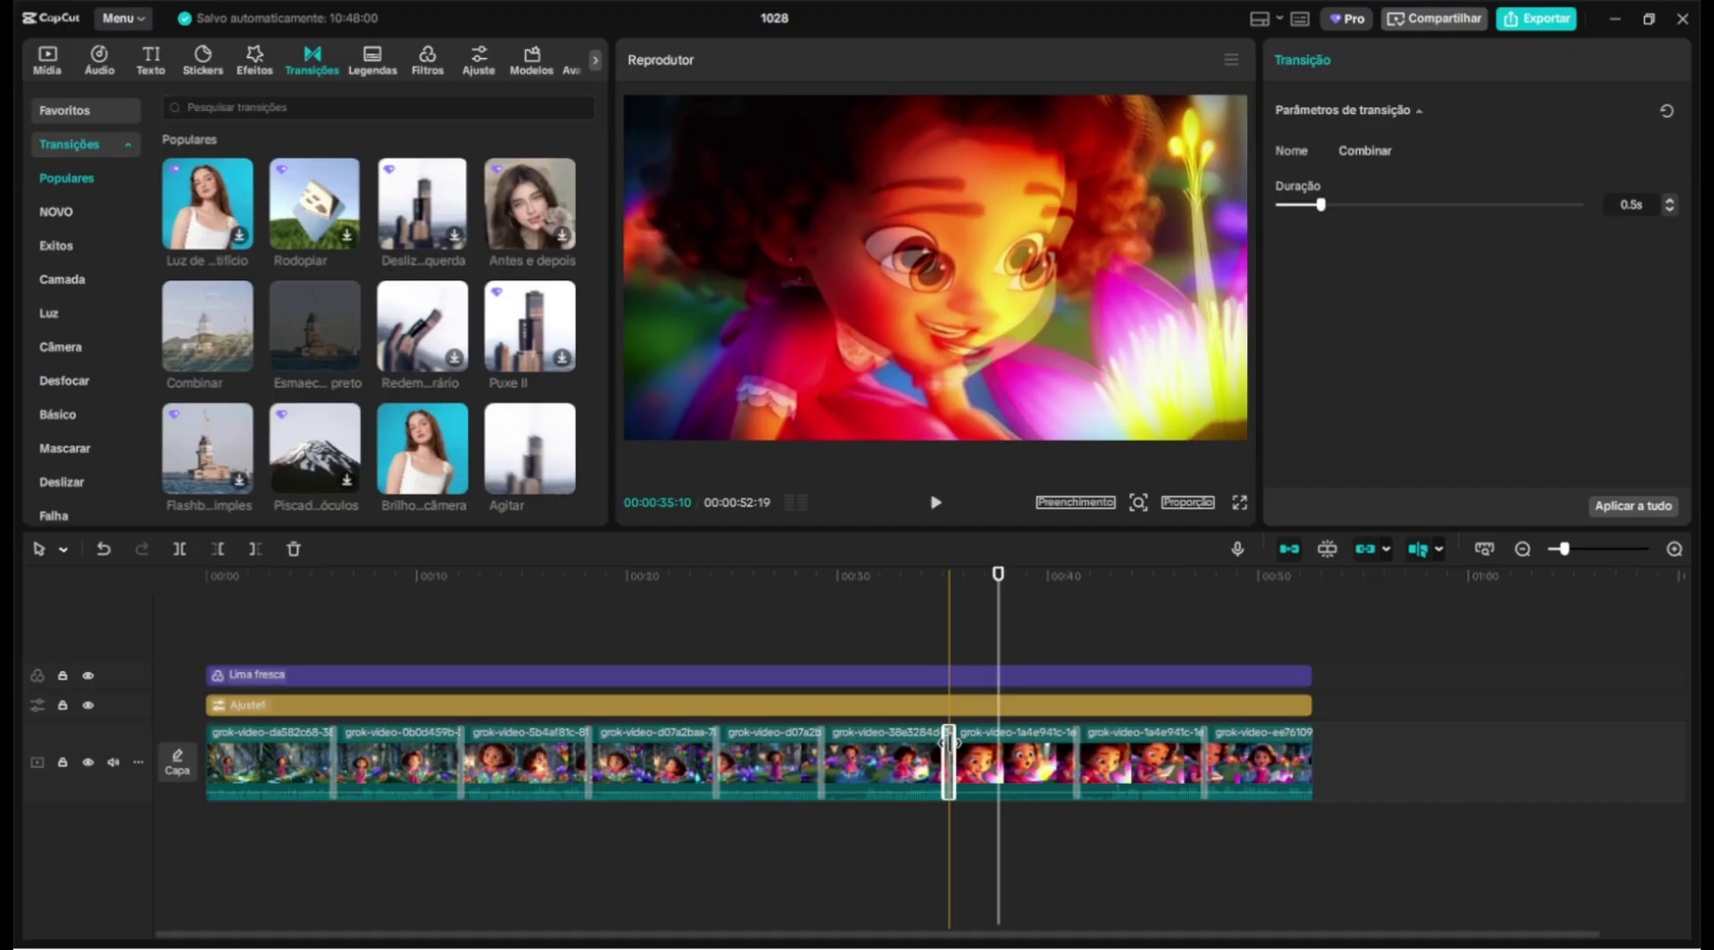
key(Delete)
key(ctrl+z)
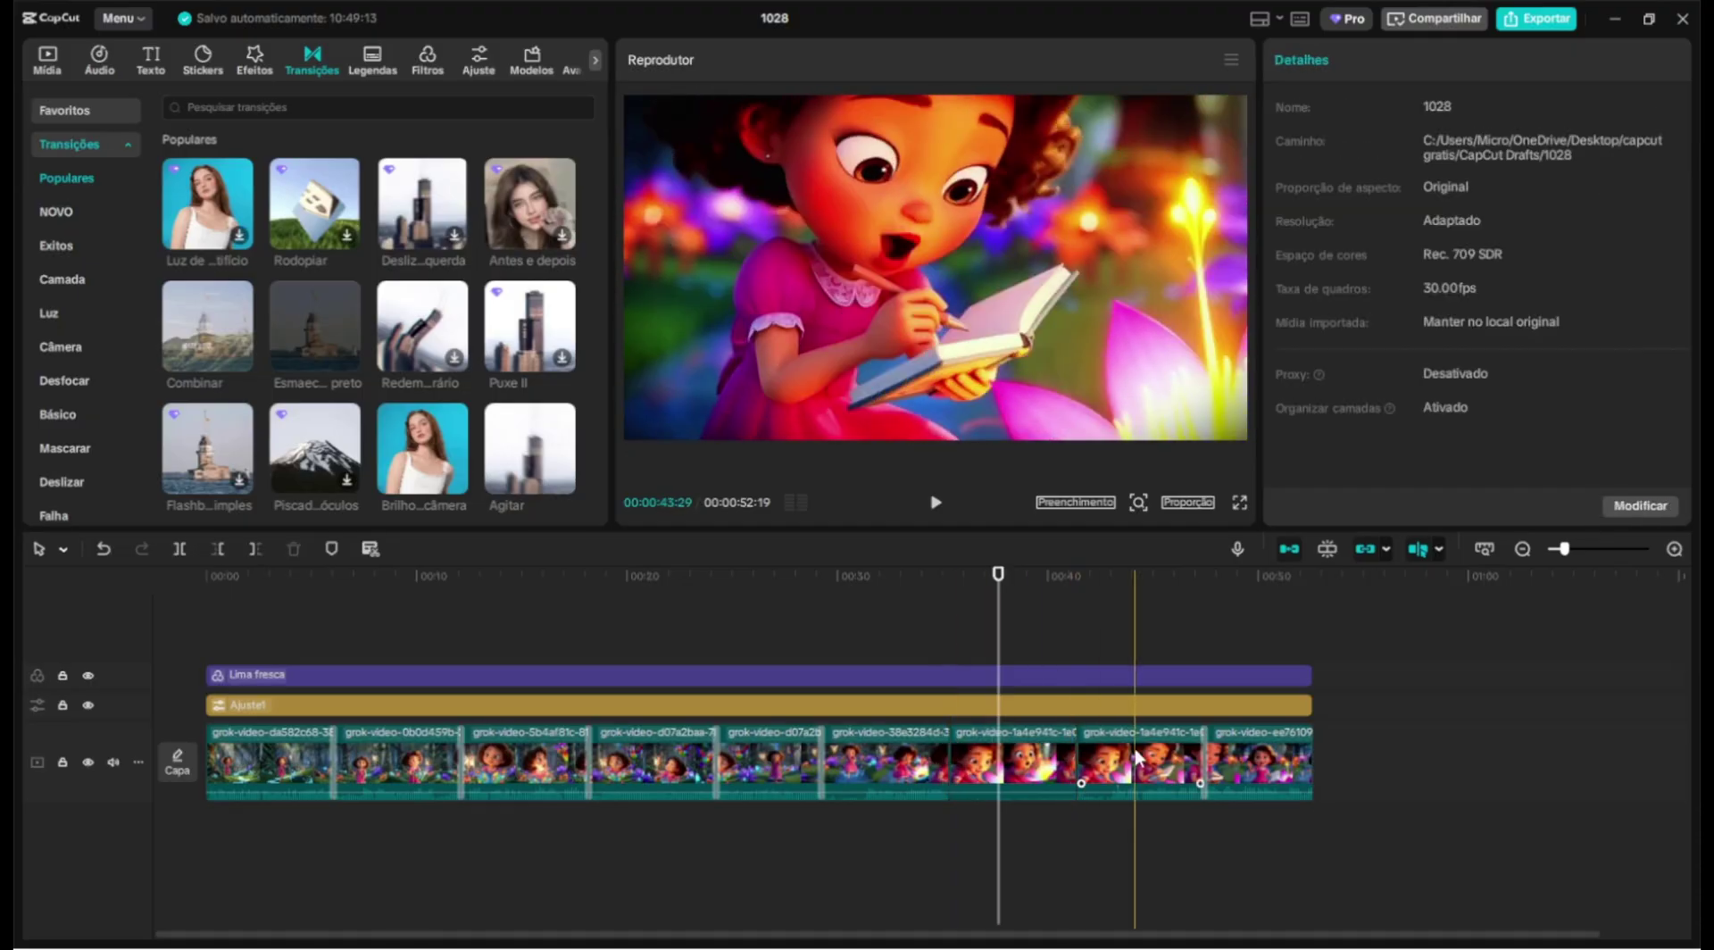
key(ctrl+z)
key(Delete)
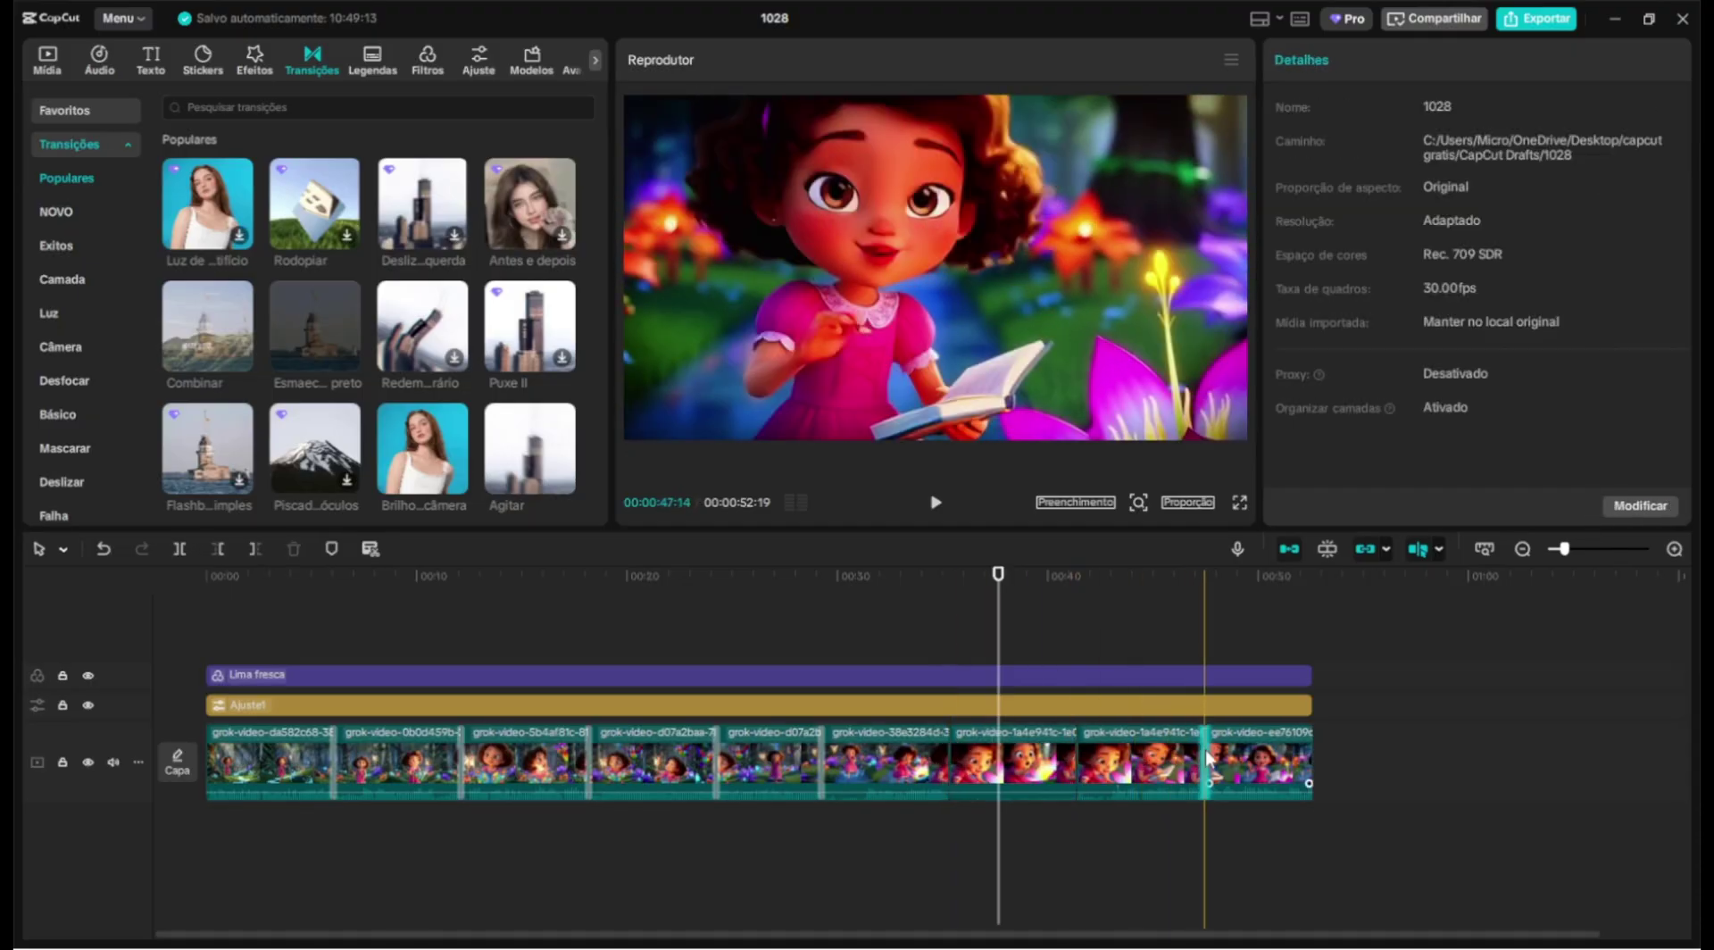
key(Delete)
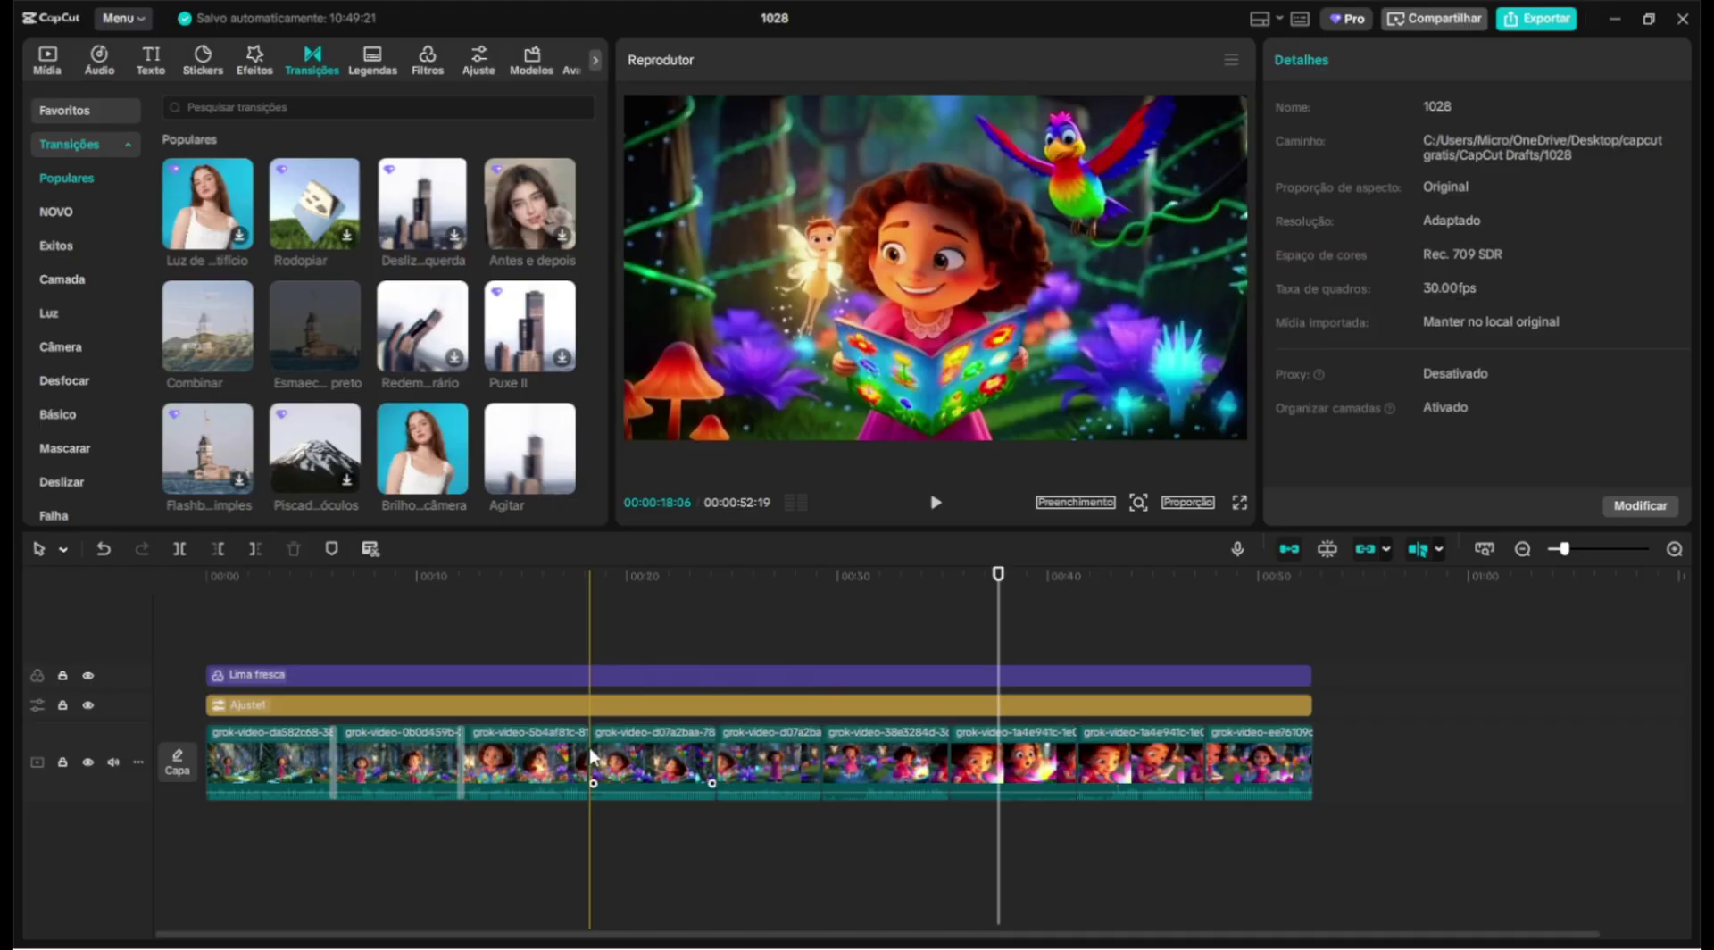
Play back the edited video, then return the playhead near the beginning.
key(space)
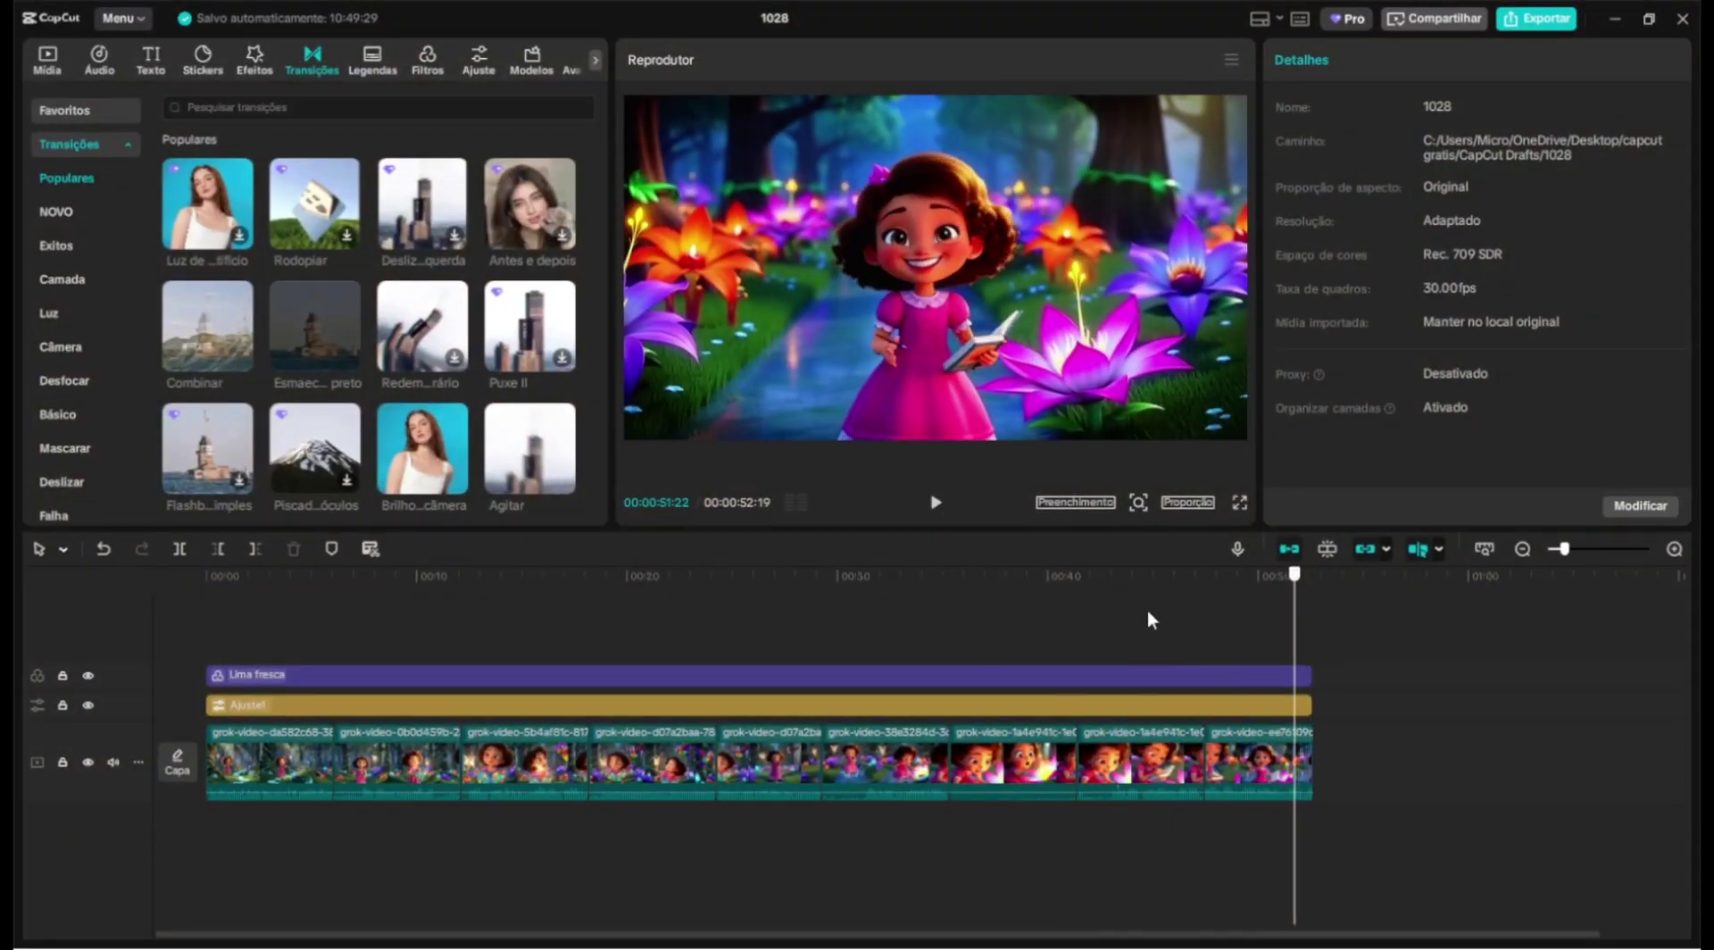
click(216, 623)
click(199, 622)
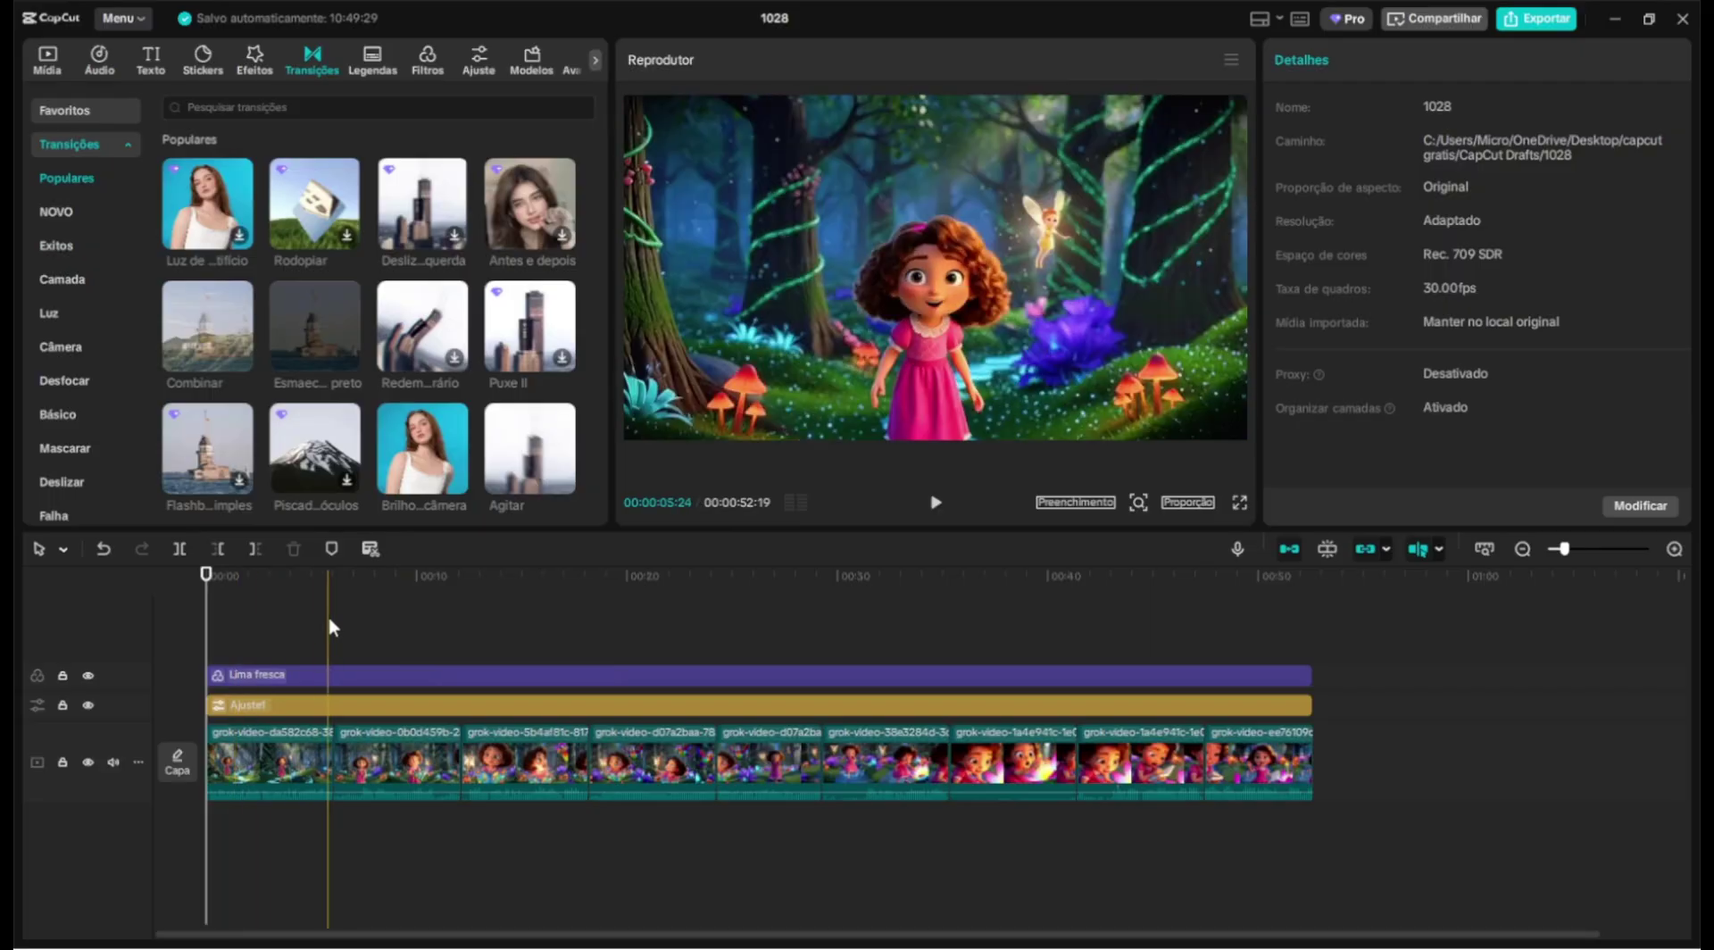
click(302, 629)
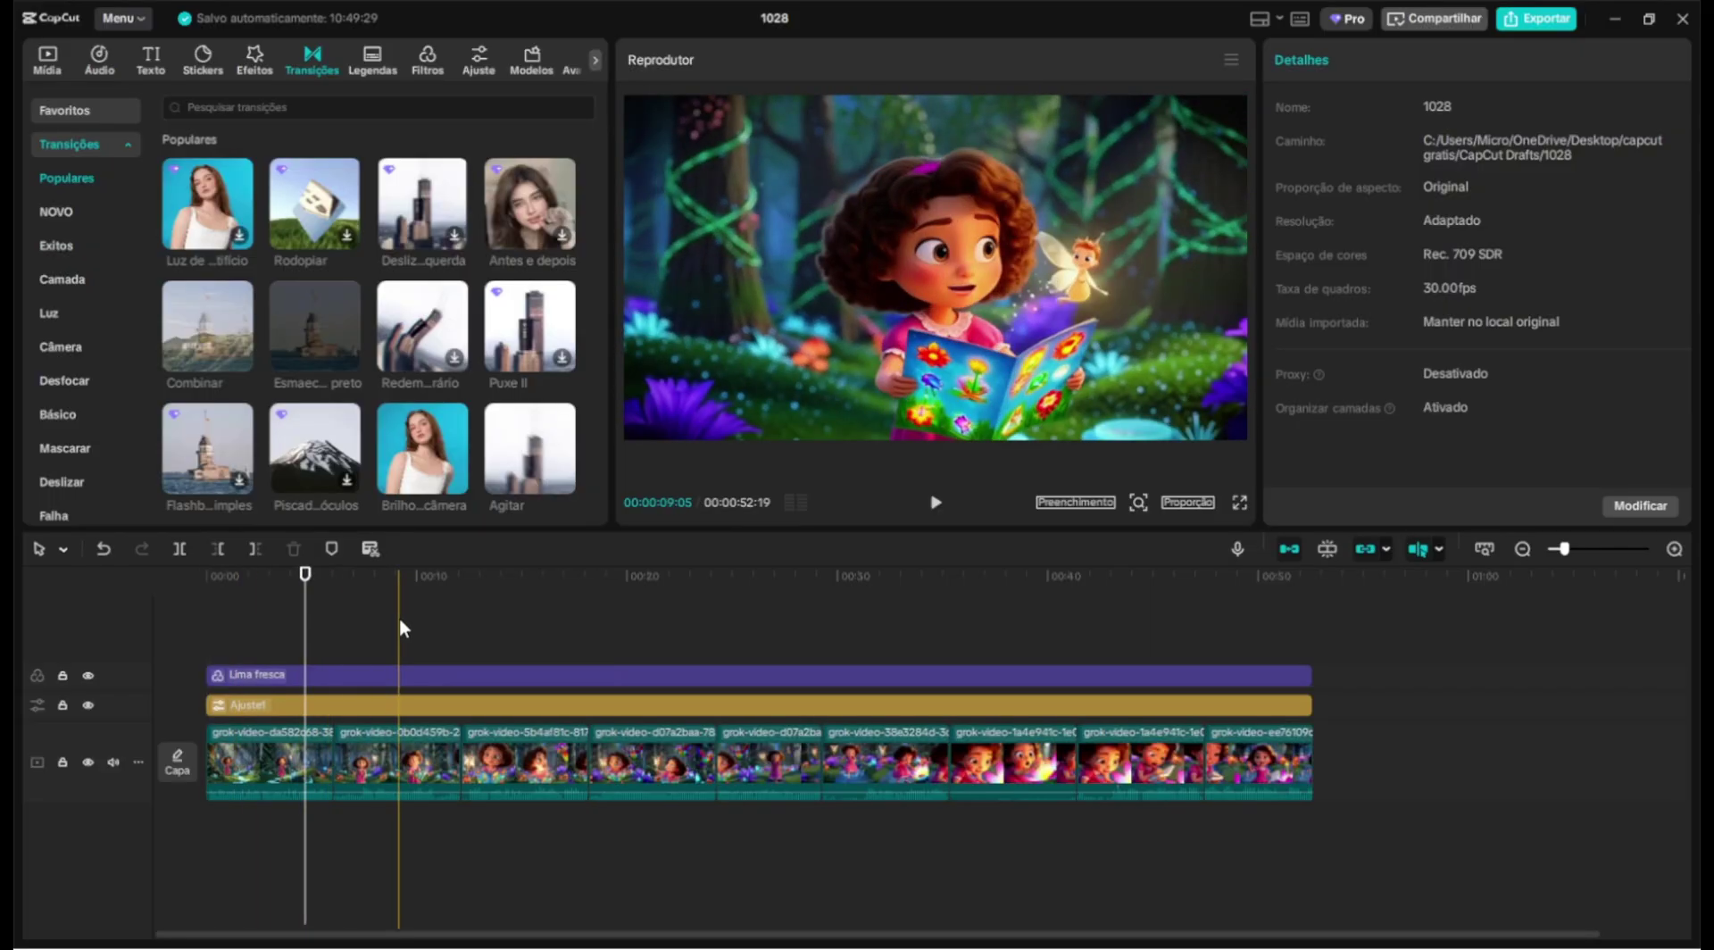